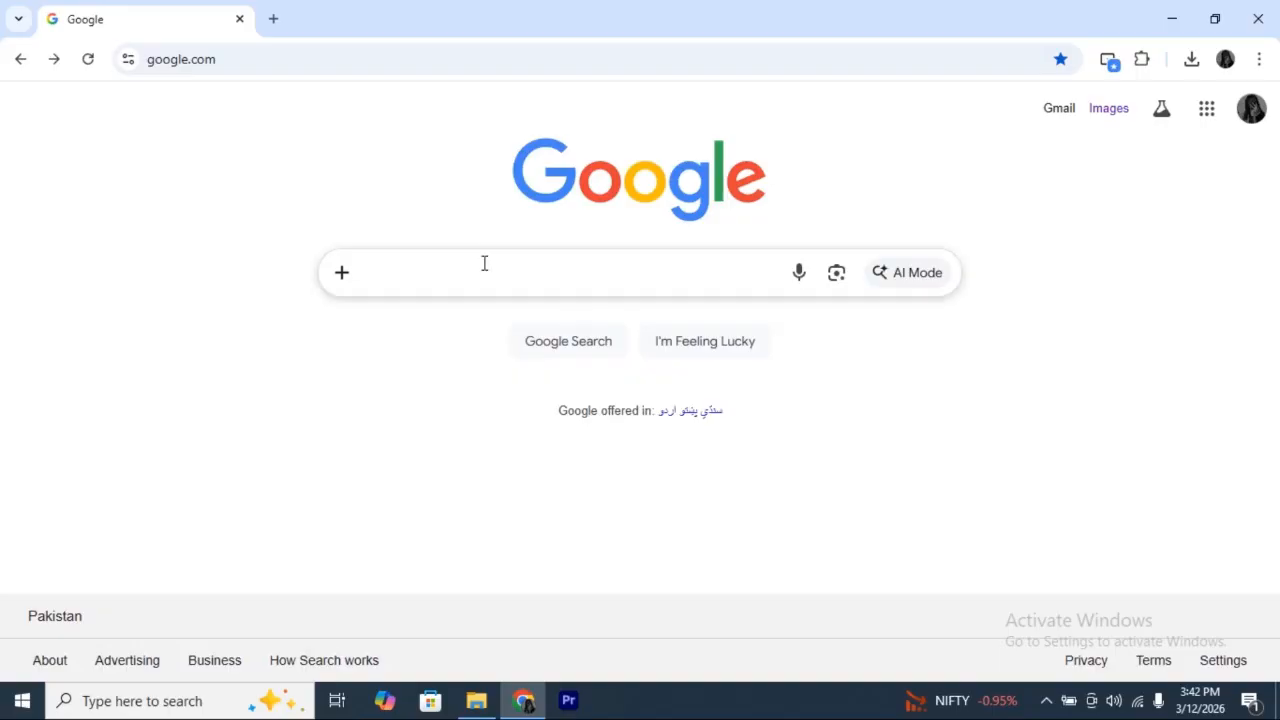
- Search Google for "gamma ai" and open the Gamma website at gamma.app
left_click(478, 261)
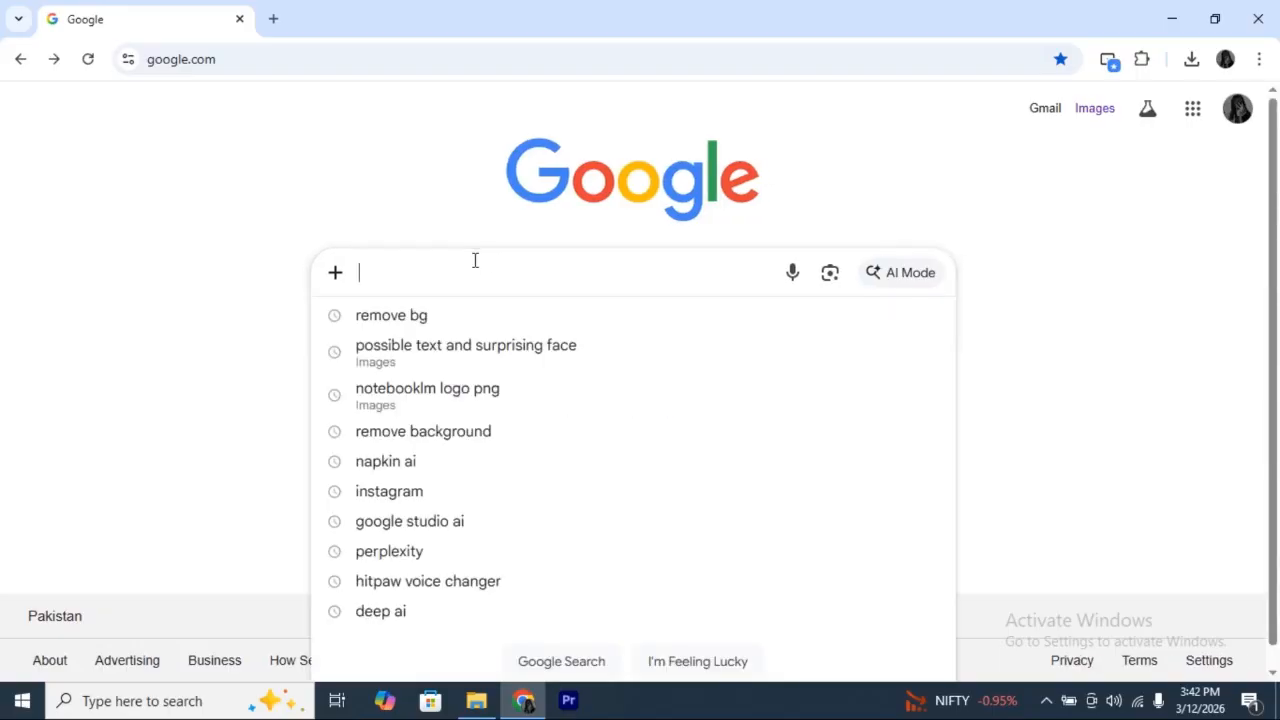
type("gamma ai")
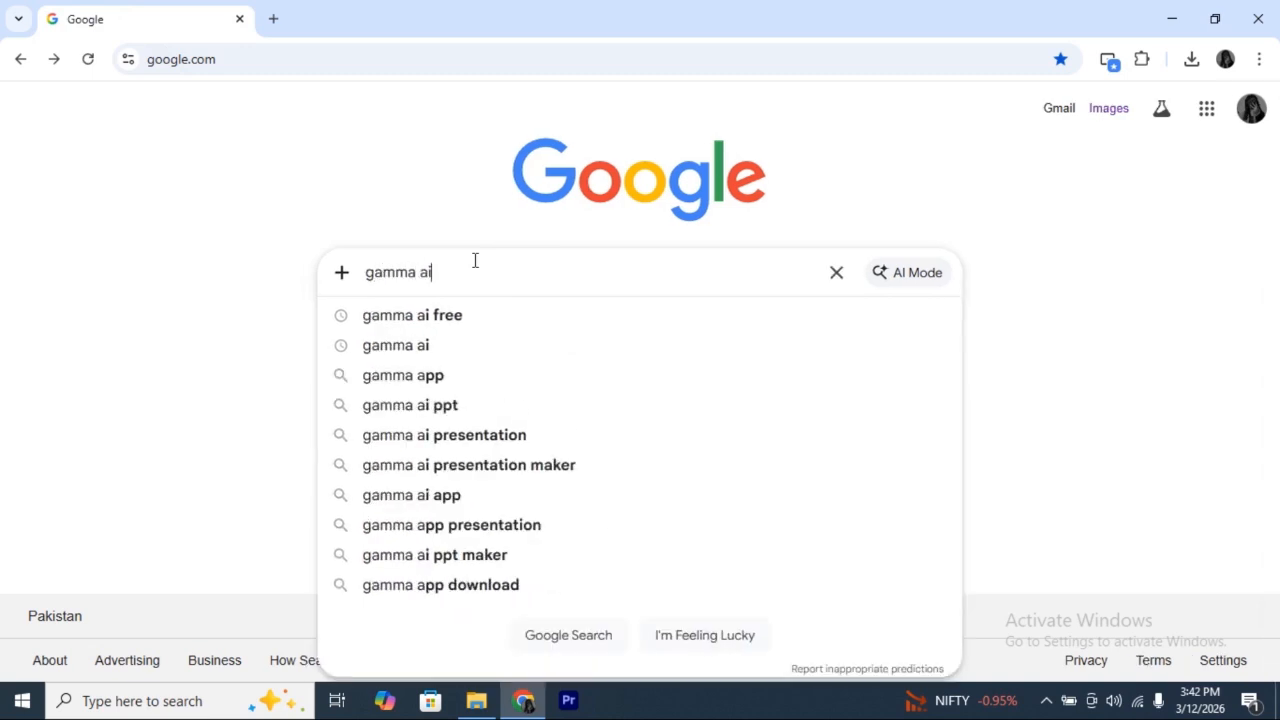
key("Return")
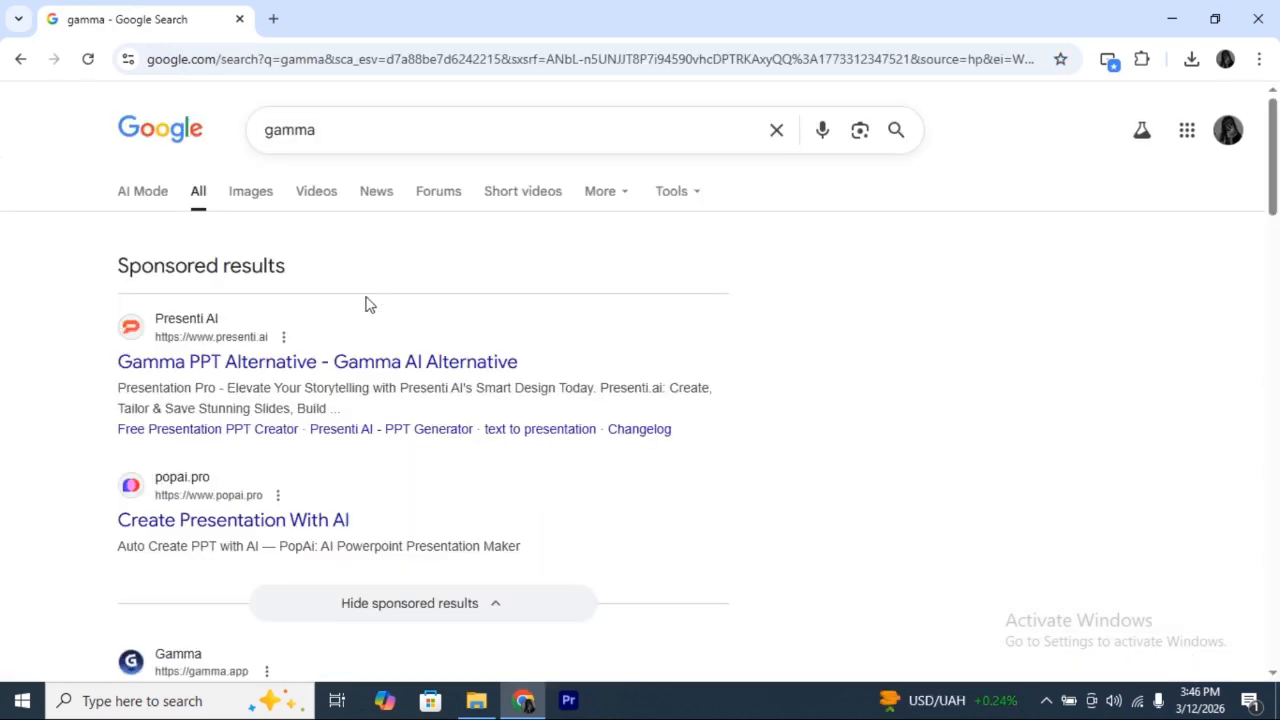
scroll(362, 320, "down", 2)
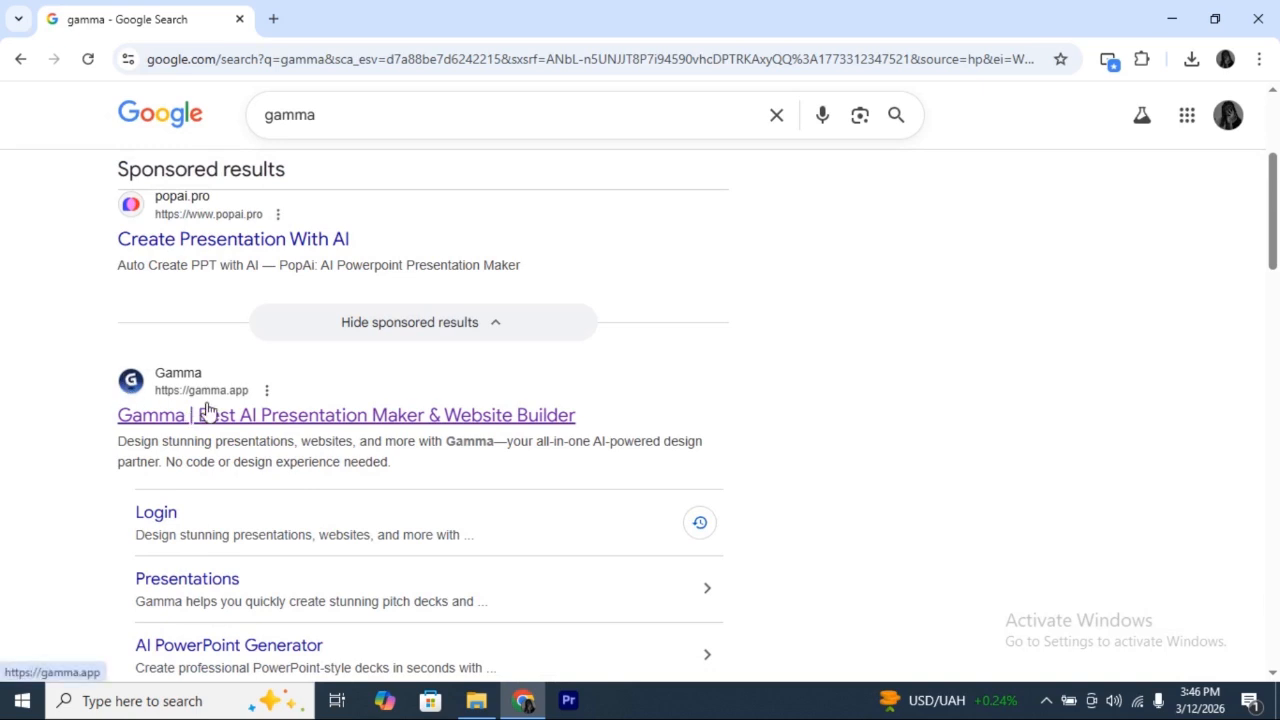
left_click(157, 418)
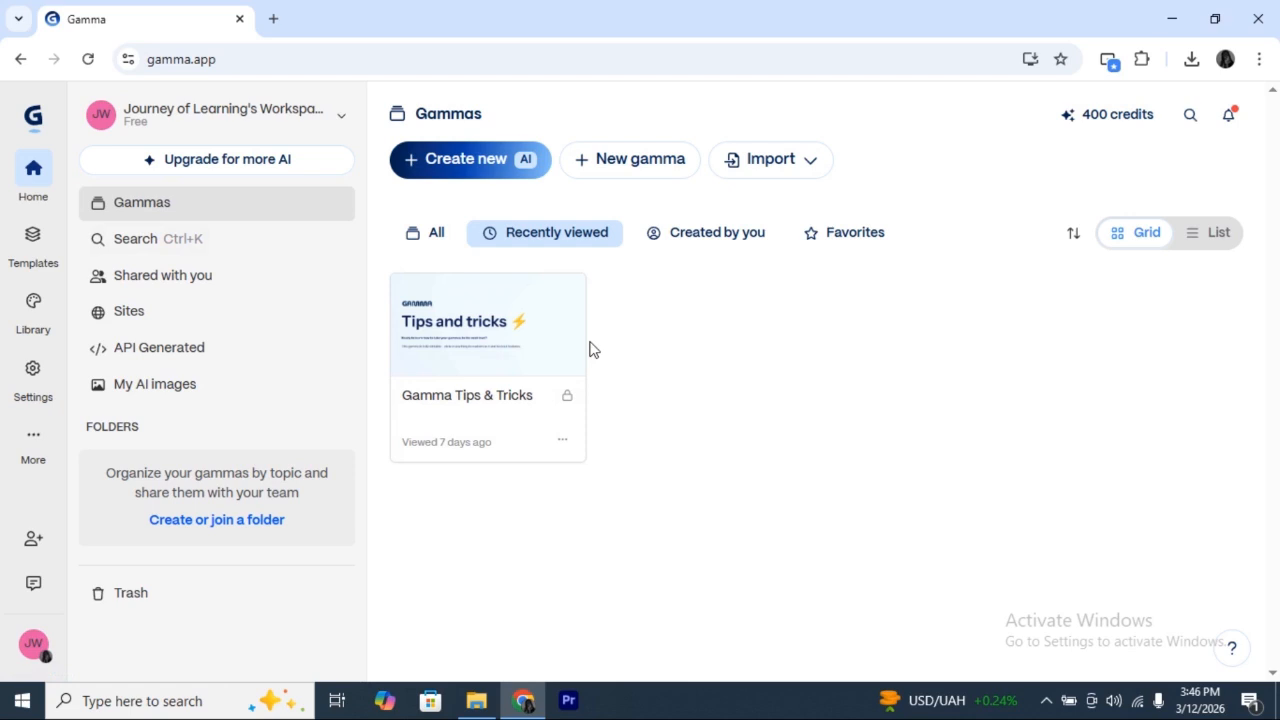
- Start a new AI creation using the Generate option for a one-line prompt
left_click(465, 168)
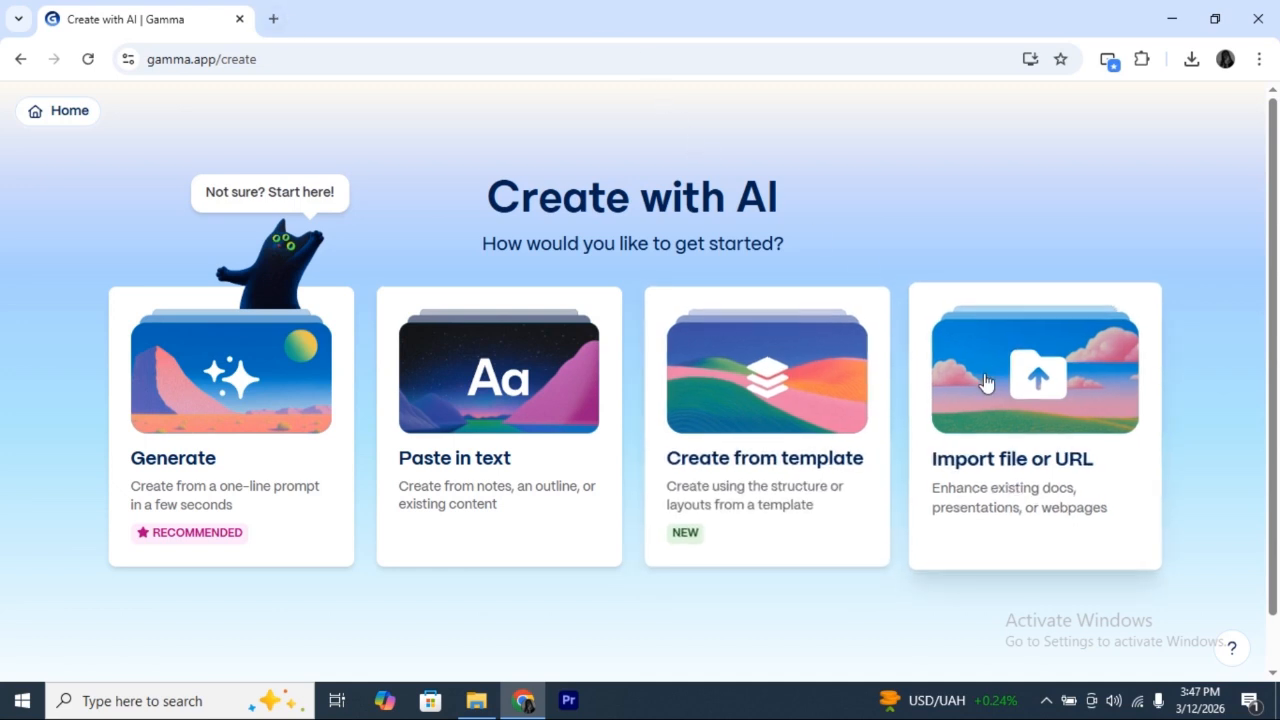
left_click(251, 450)
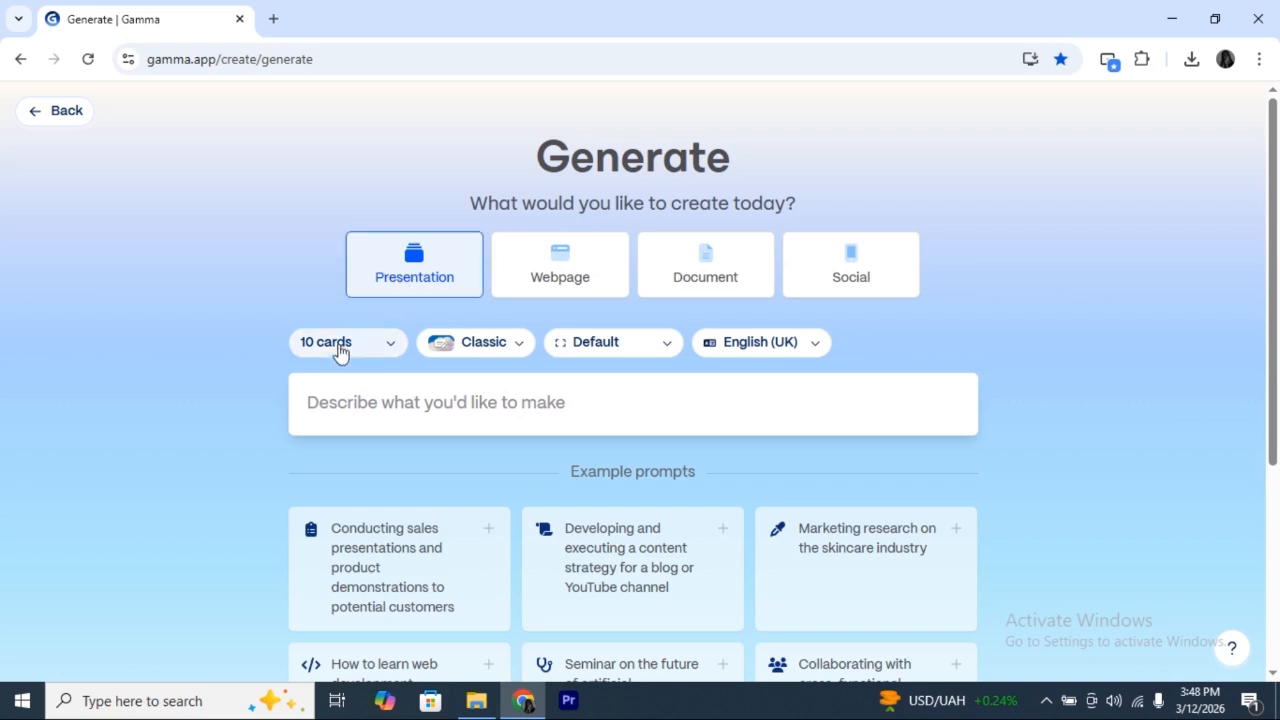
- Examine the choices for card count, card design mode and card size, keeping the size at Default
left_click(381, 348)
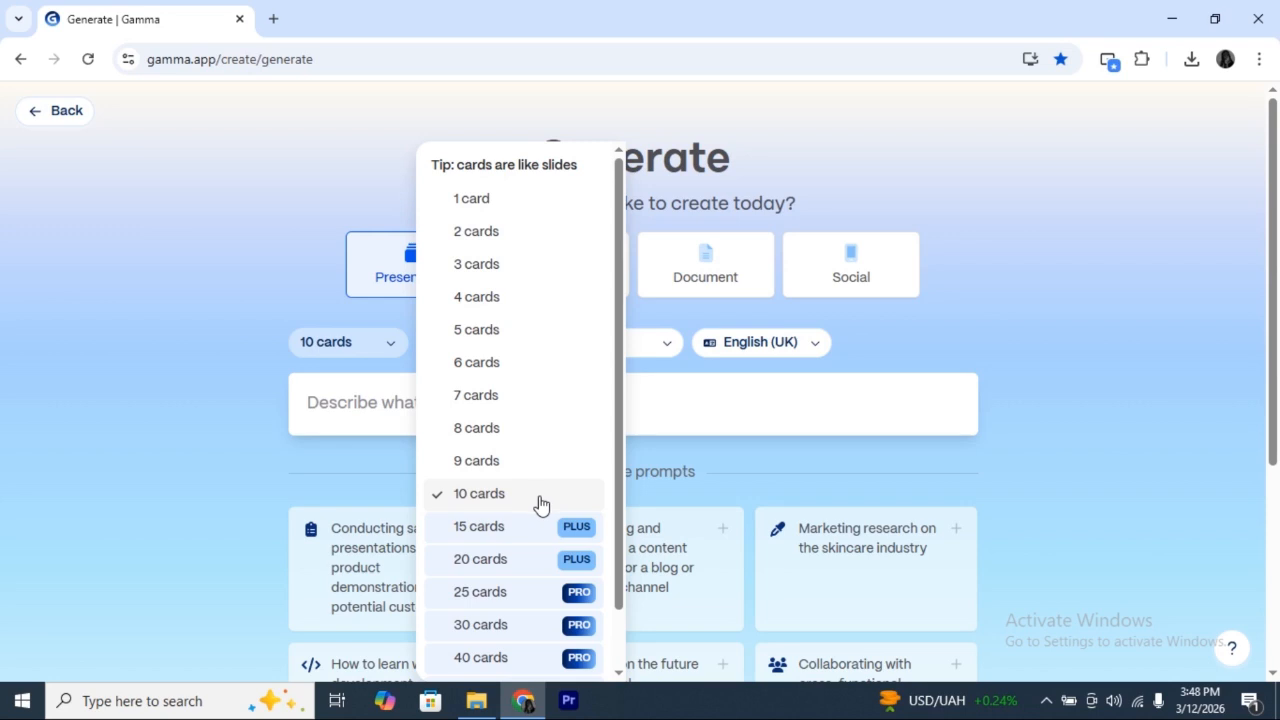
scroll(530, 515, "down", 1)
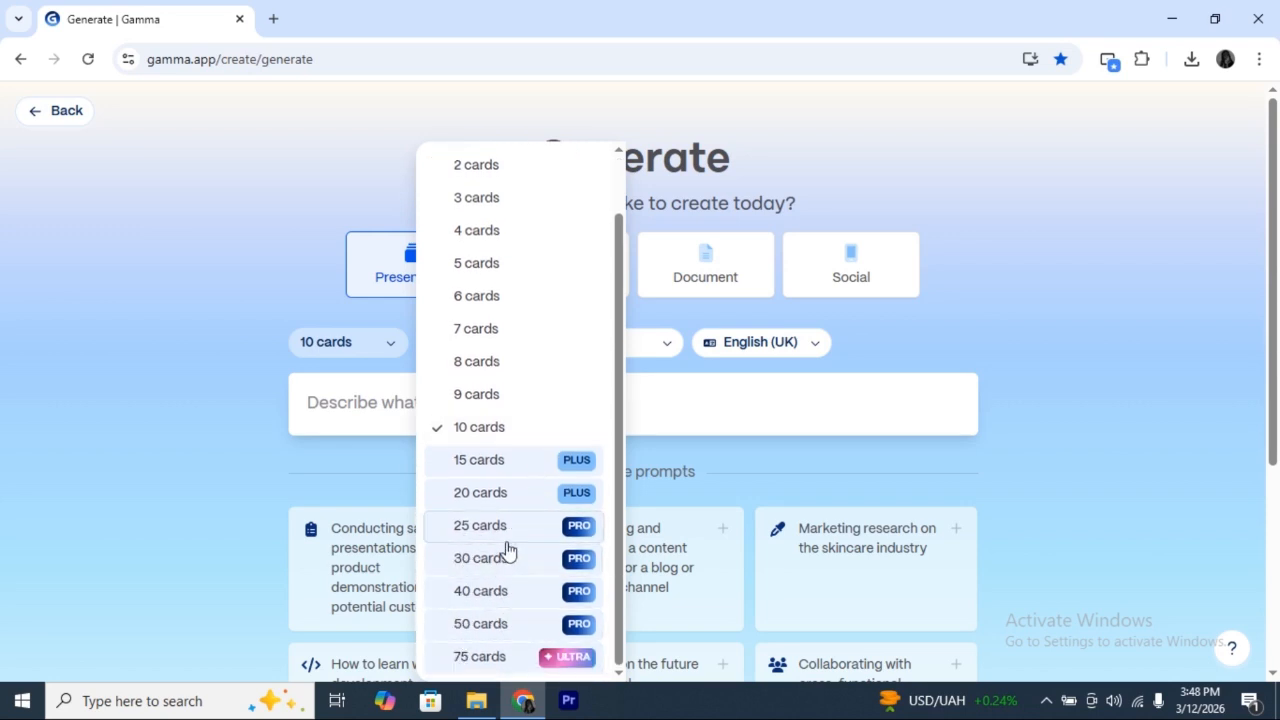
scroll(507, 549, "down", 2)
scroll(507, 549, "up", 1)
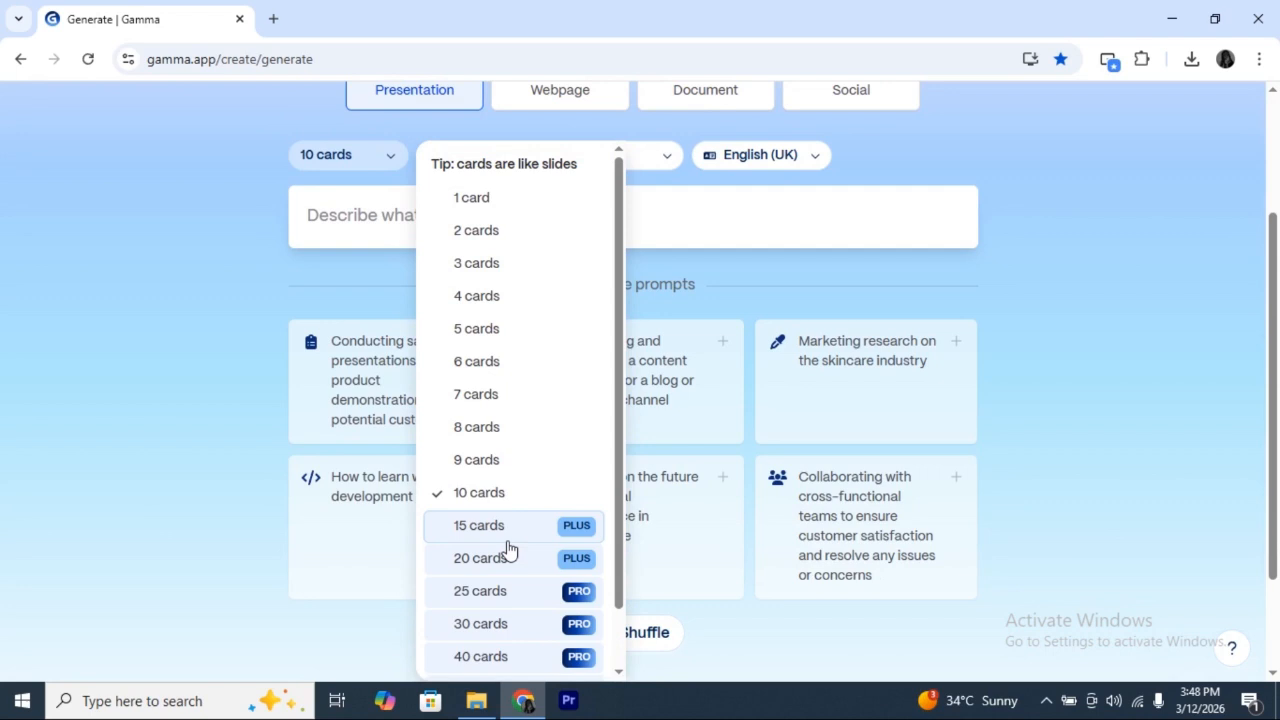
left_click(663, 246)
left_click(480, 156)
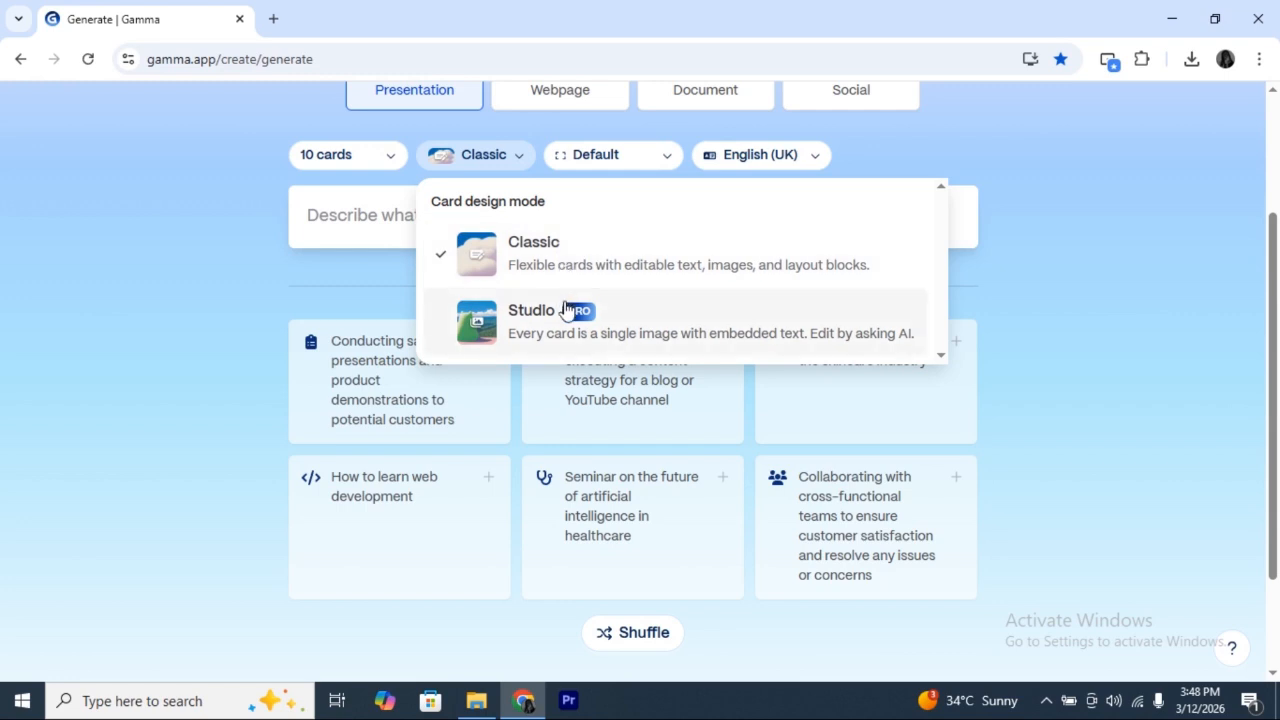
left_click(662, 158)
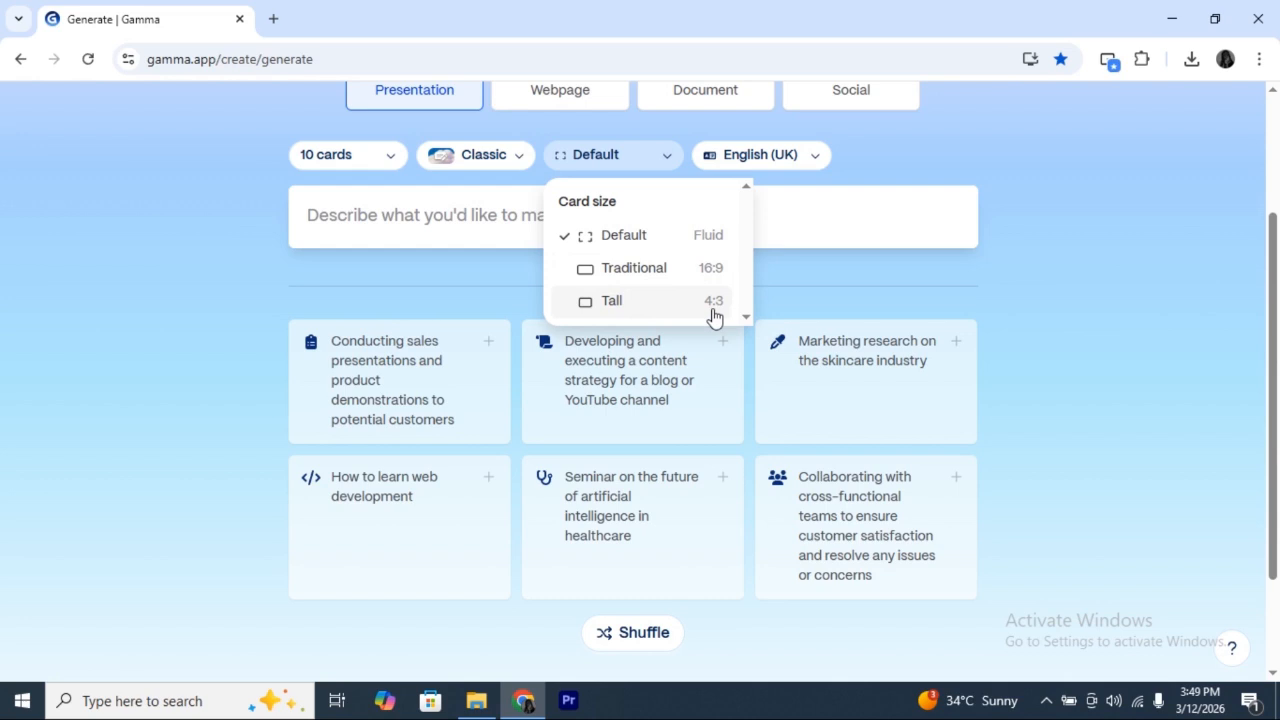
left_click(587, 235)
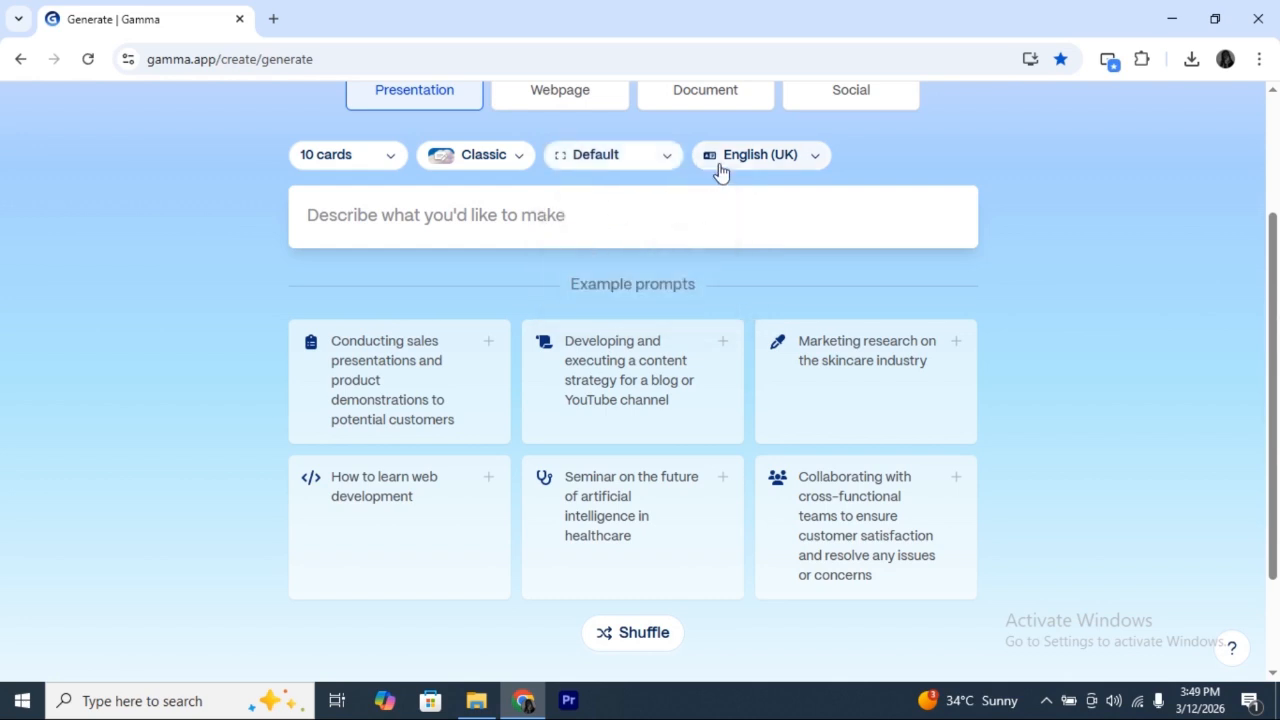
- Examine the list of output languages offered for the presentation, without changing the selection
left_click(805, 162)
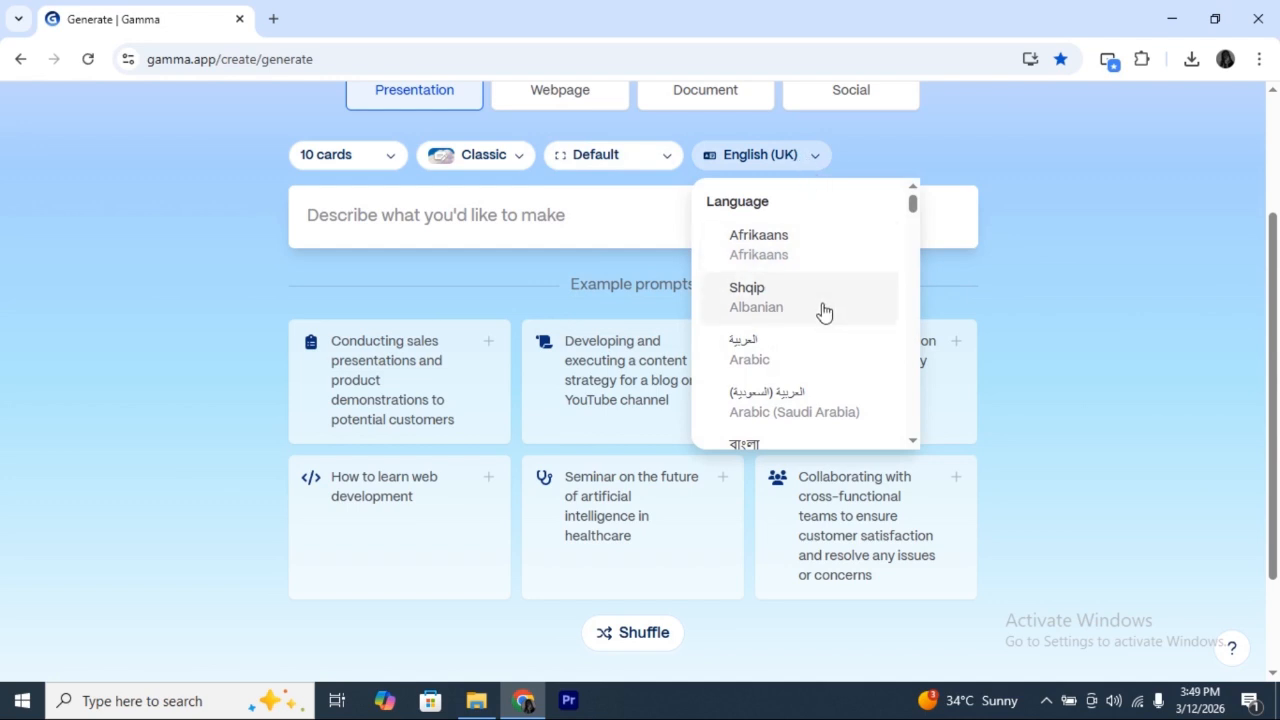
scroll(823, 313, "down", 6)
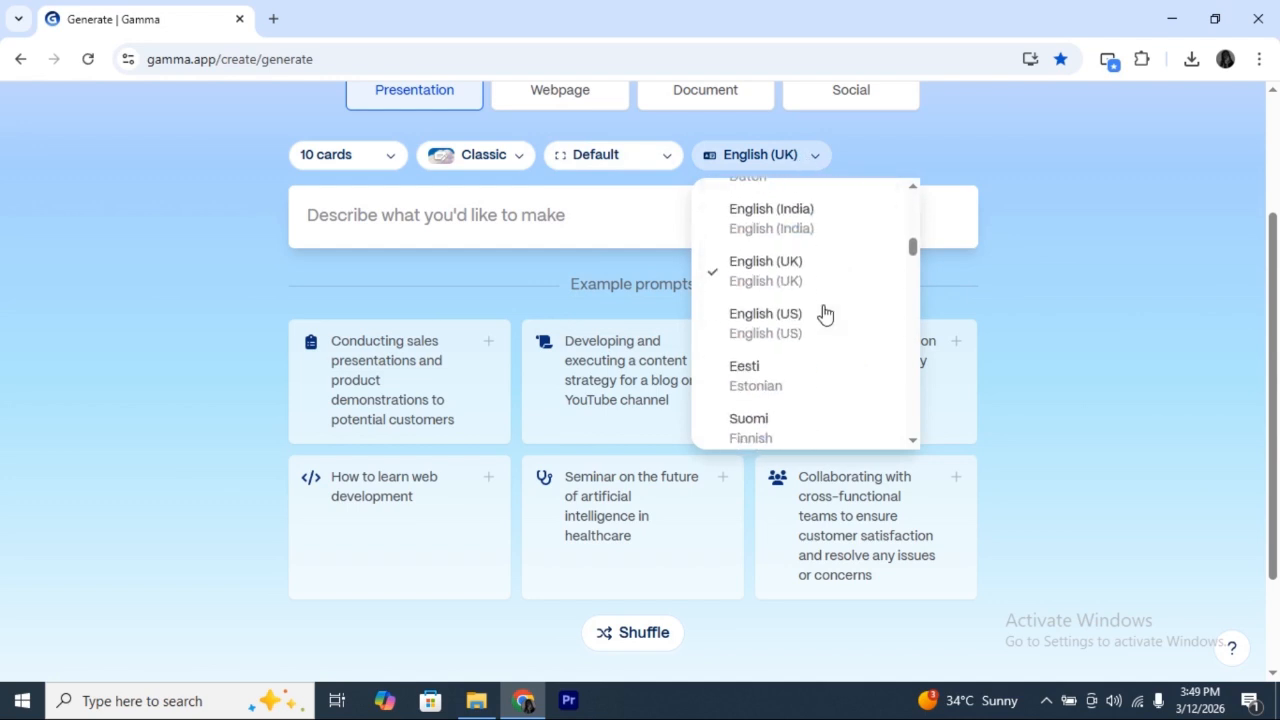
scroll(823, 314, "up", 1)
scroll(823, 314, "down", 1)
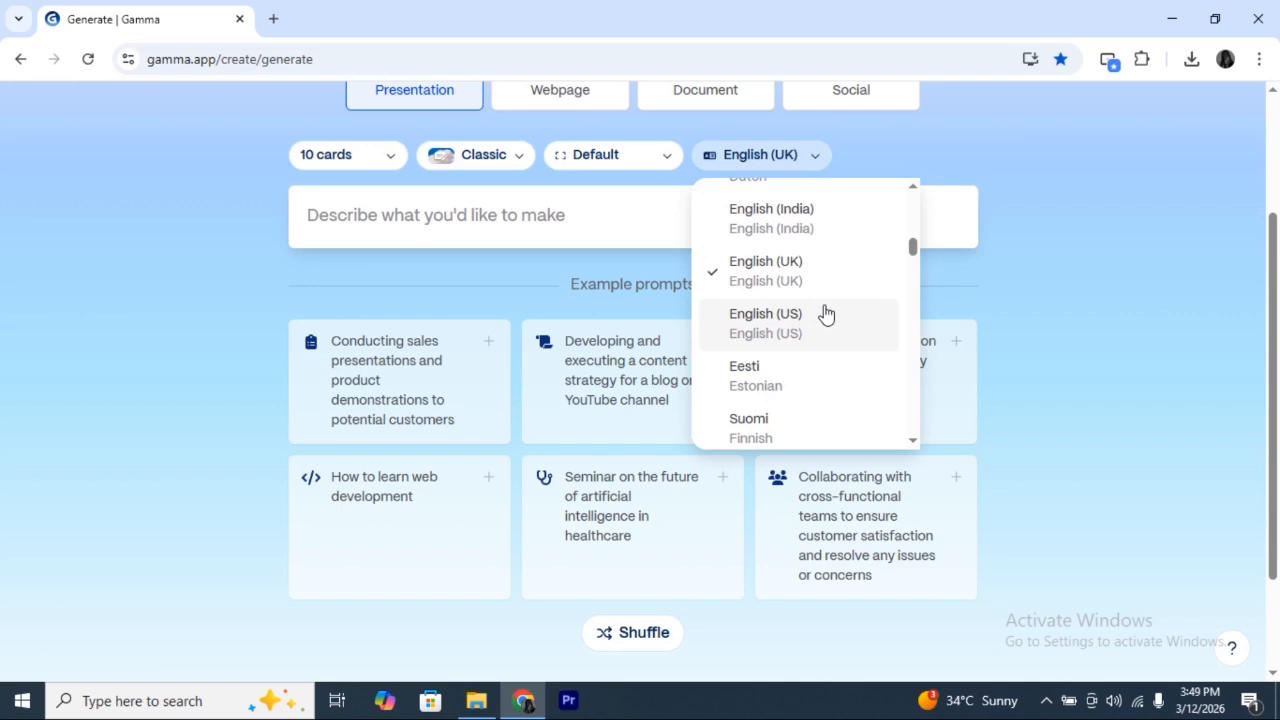
scroll(808, 286, "down", 8)
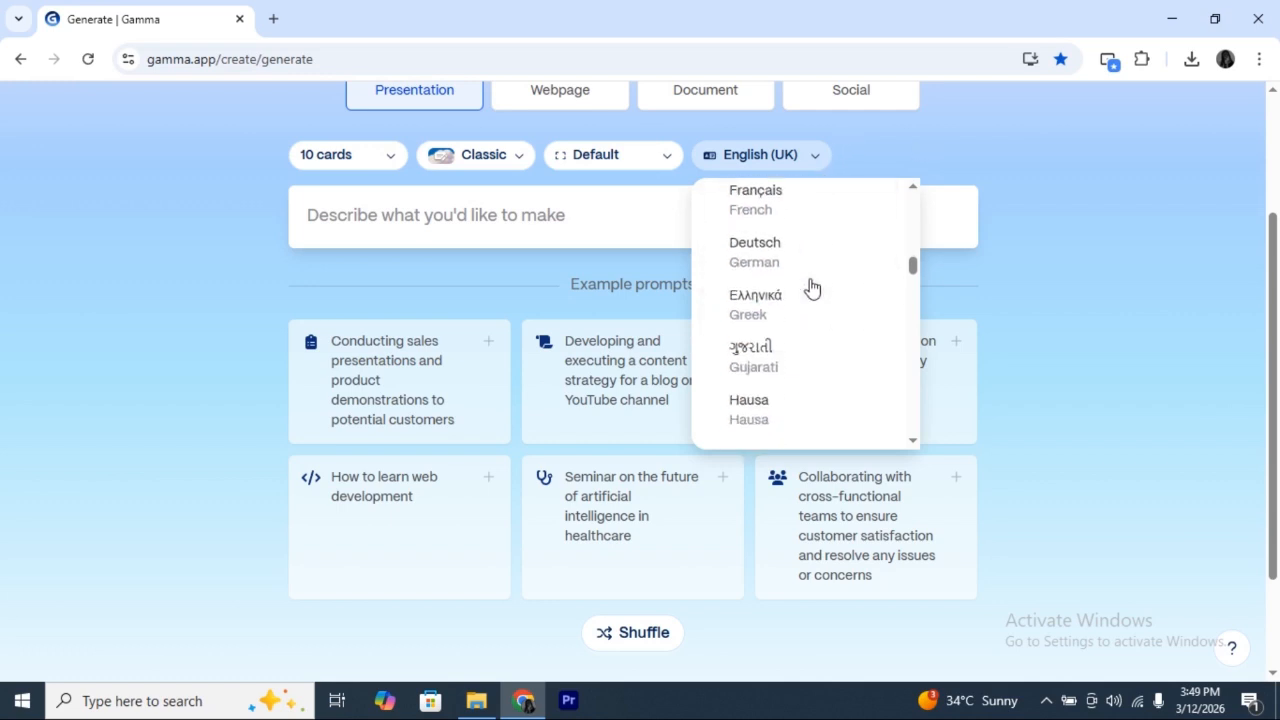
scroll(811, 287, "down", 3)
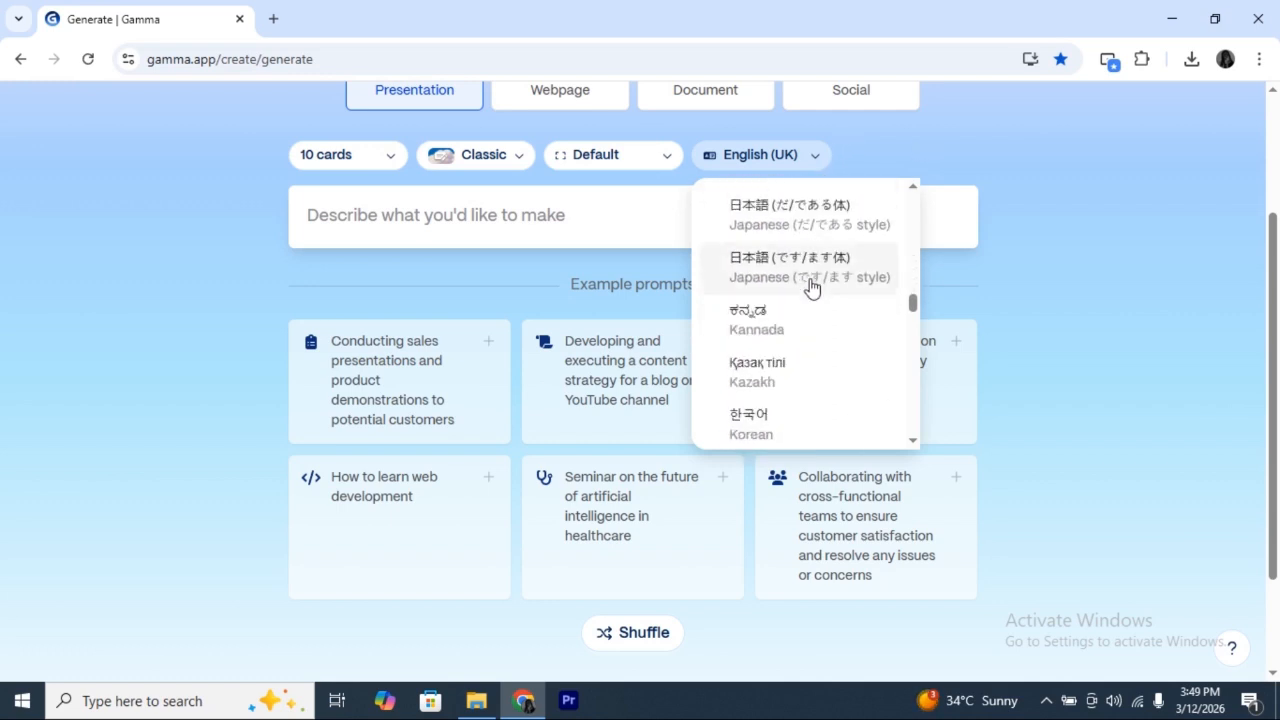
scroll(811, 287, "up", 3)
left_click(860, 148)
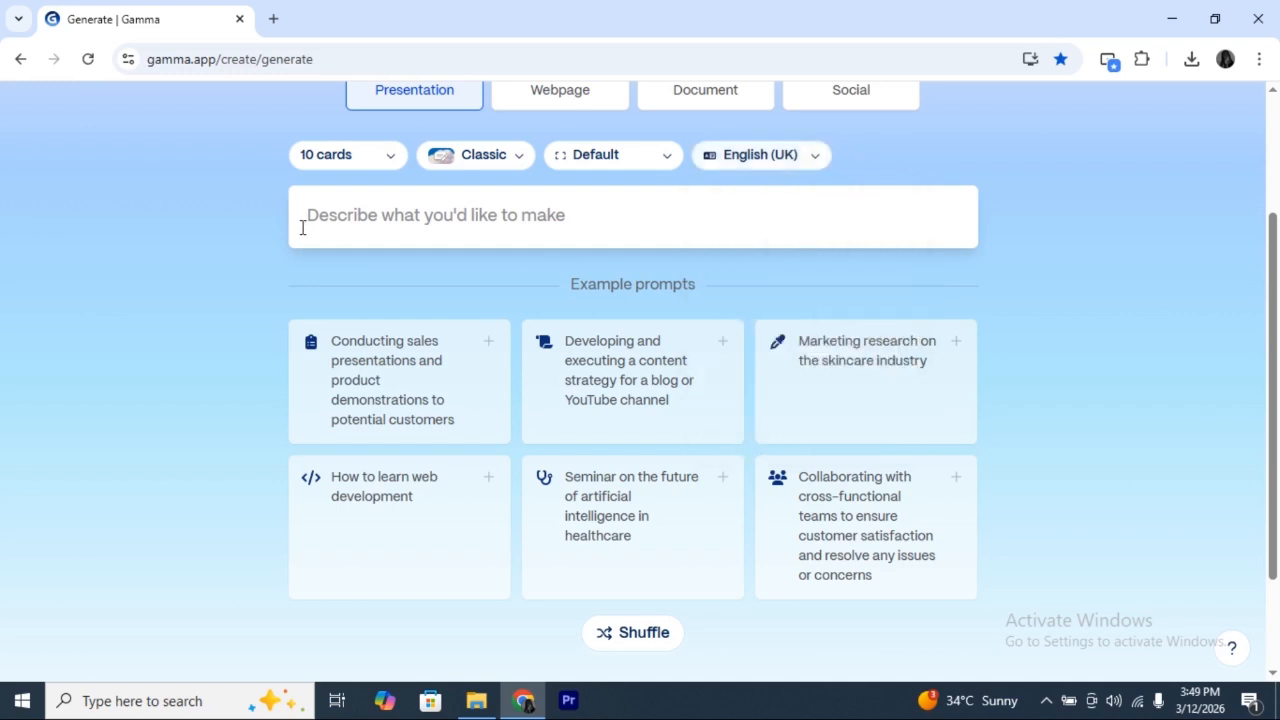
- Enter "Hero Of Alexenderia" as the presentation prompt and generate its outline
left_click(517, 225)
type("He")
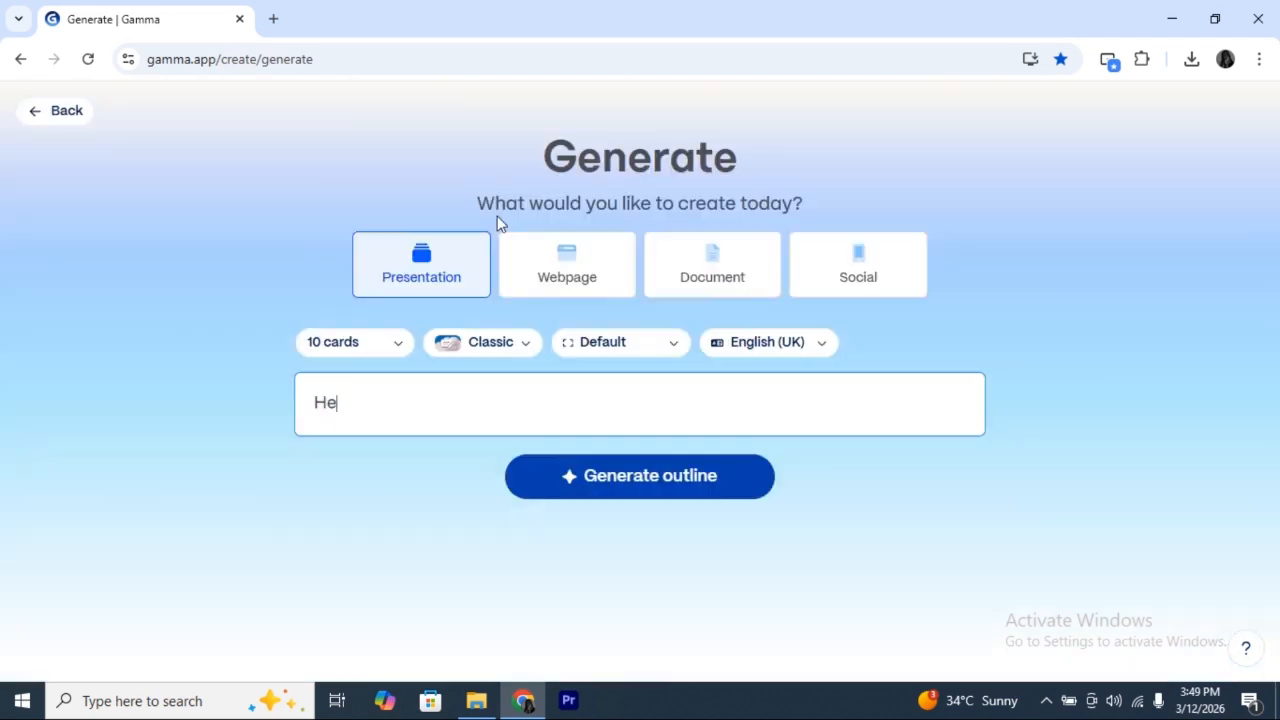
type("ro Og Alexe")
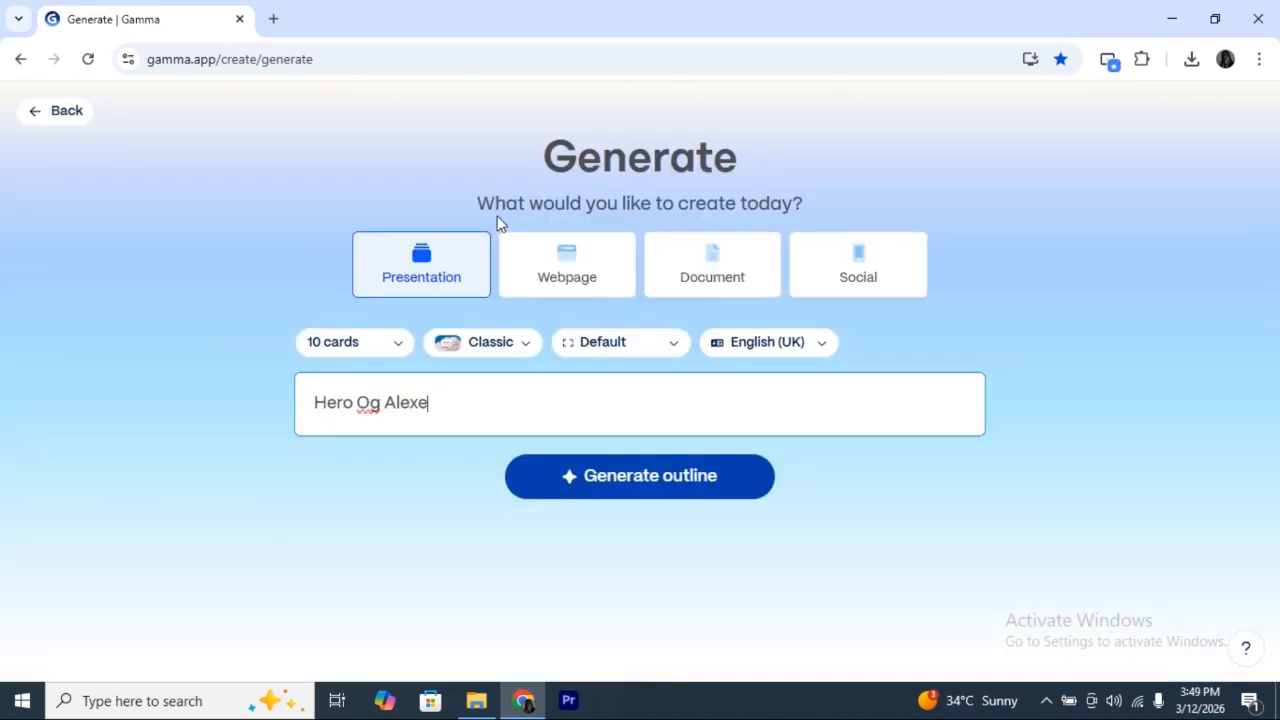
type("nderia")
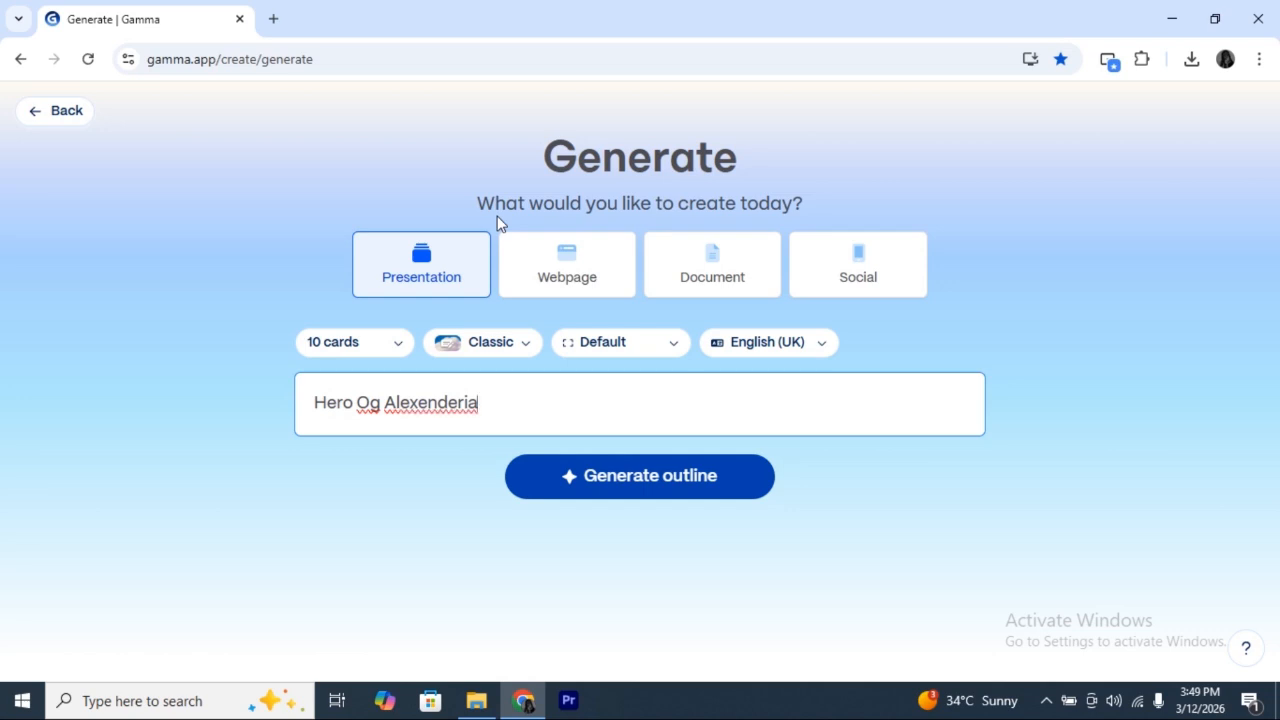
left_click_drag(381, 402, 370, 402)
type("f")
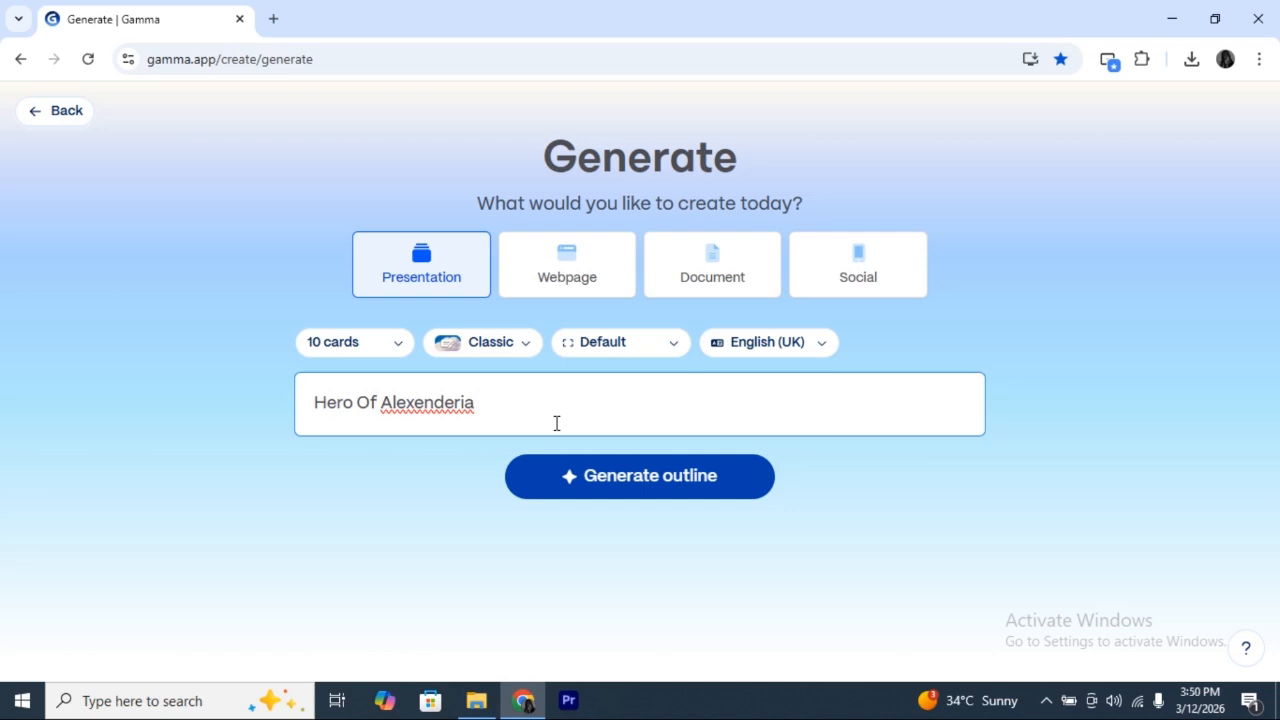
left_click(600, 487)
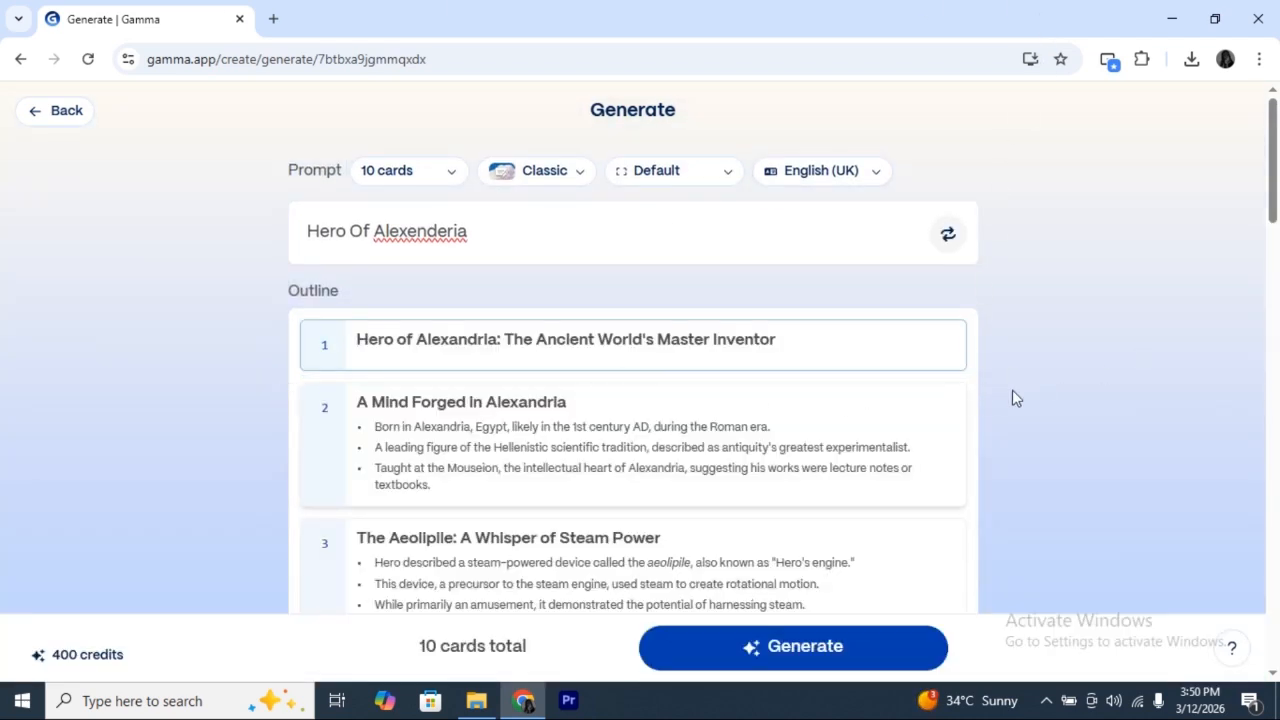
- Review the headings and bullet points of the generated outline, from the first card through card 10
scroll(1030, 393, "down", 1)
scroll(1037, 393, "down", 5)
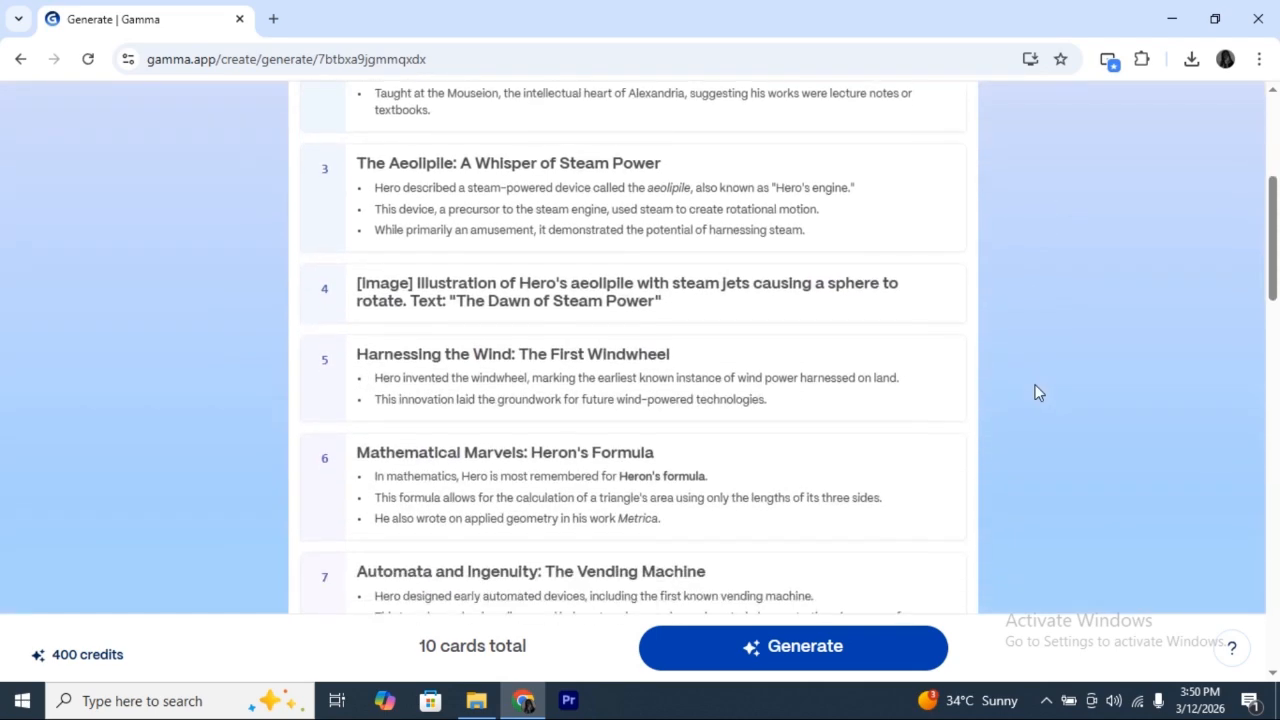
scroll(1037, 393, "down", 2)
scroll(1037, 393, "up", 7)
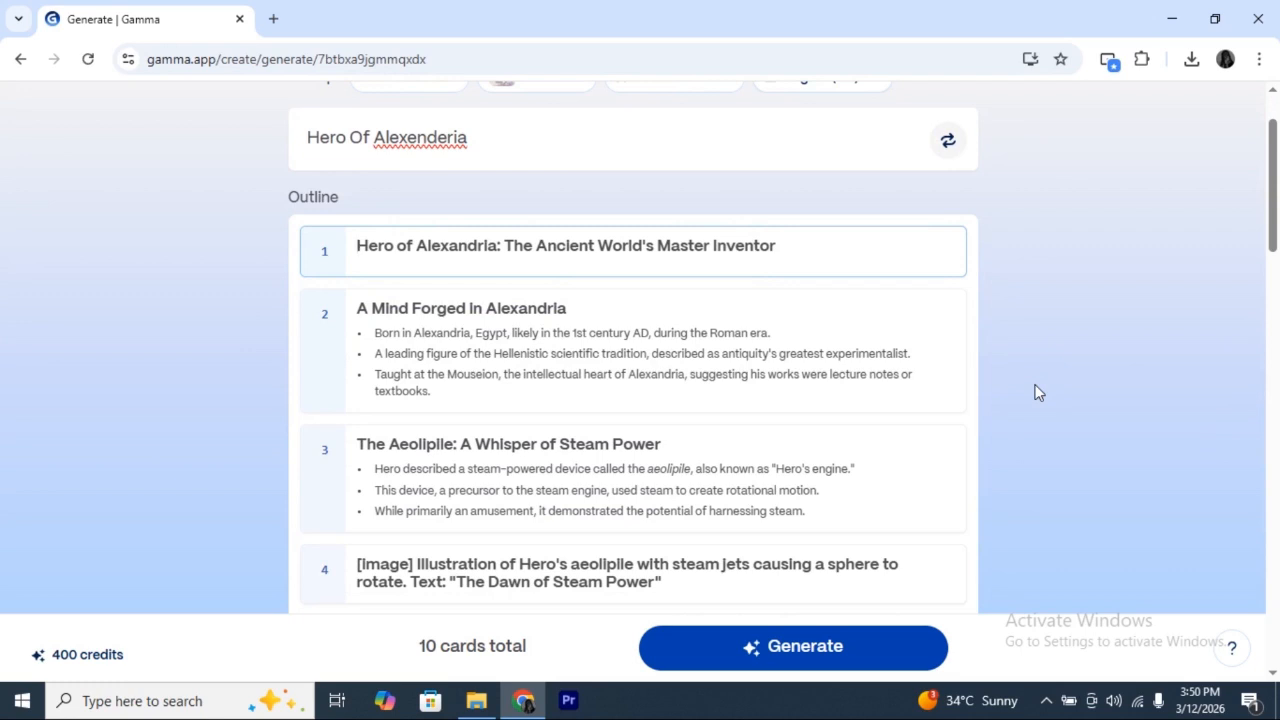
scroll(1037, 393, "down", 2)
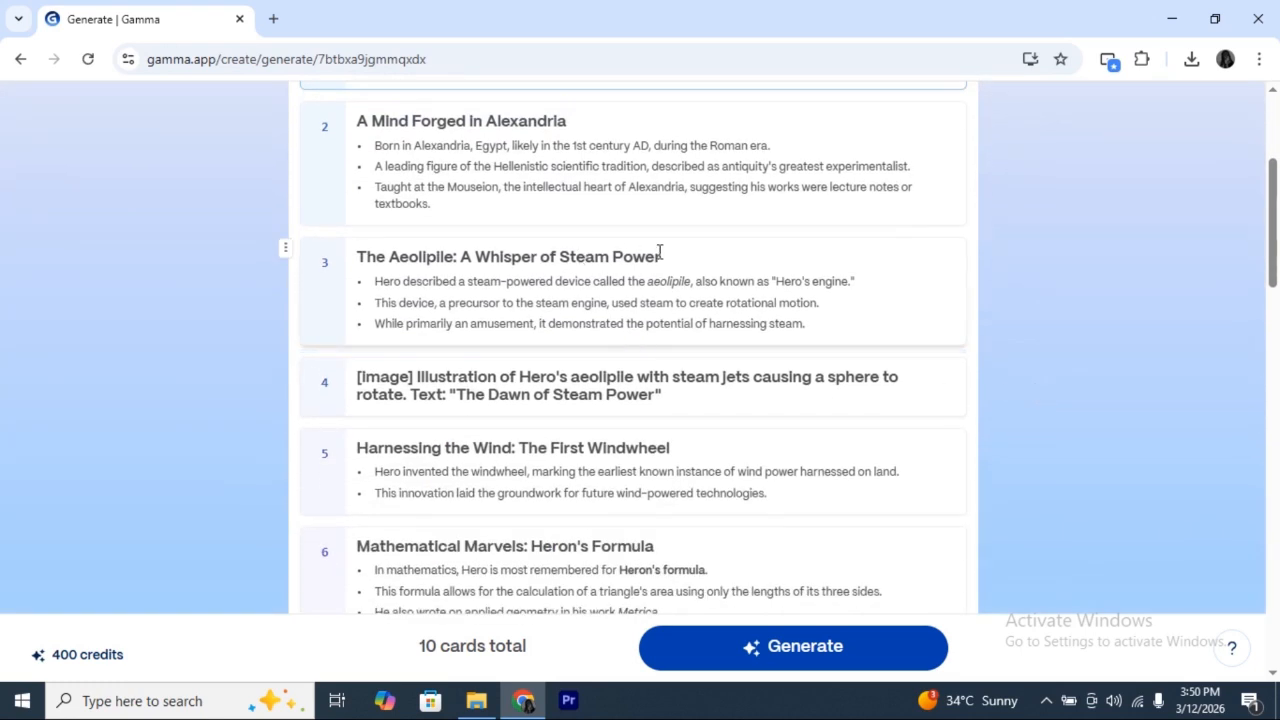
left_click_drag(668, 256, 360, 256)
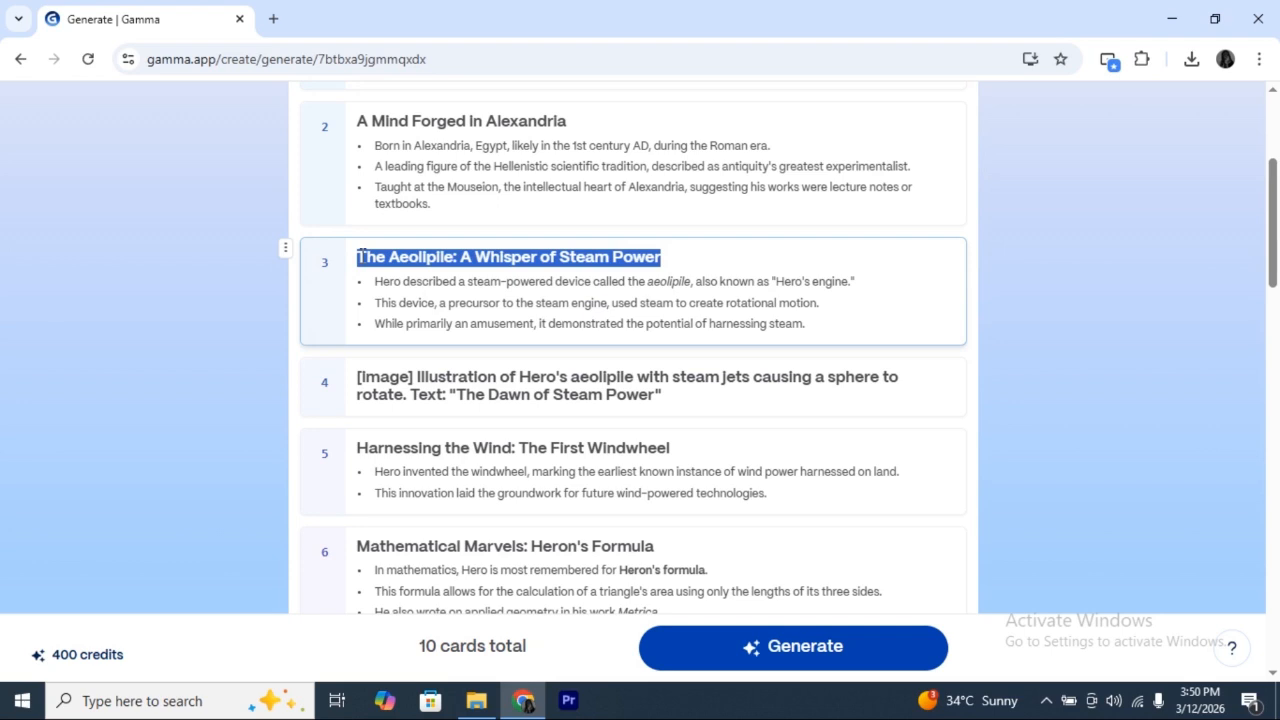
scroll(749, 376, "down", 6)
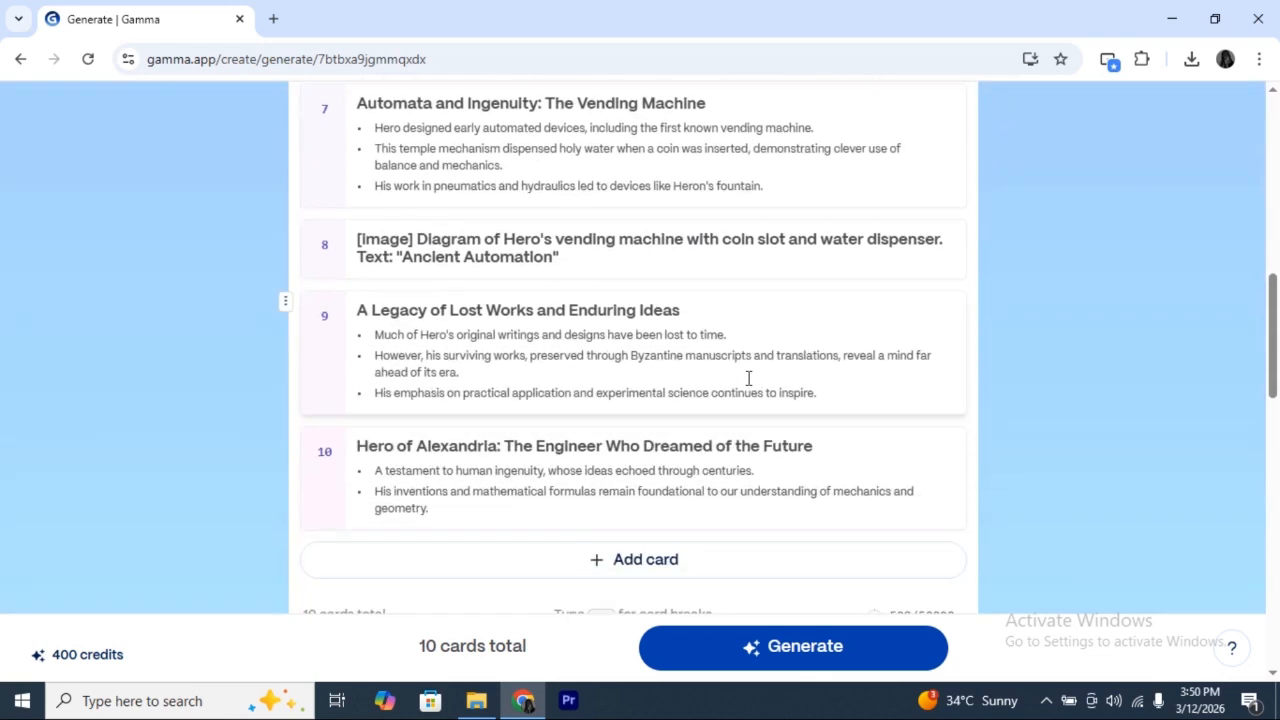
scroll(700, 430, "down", 1)
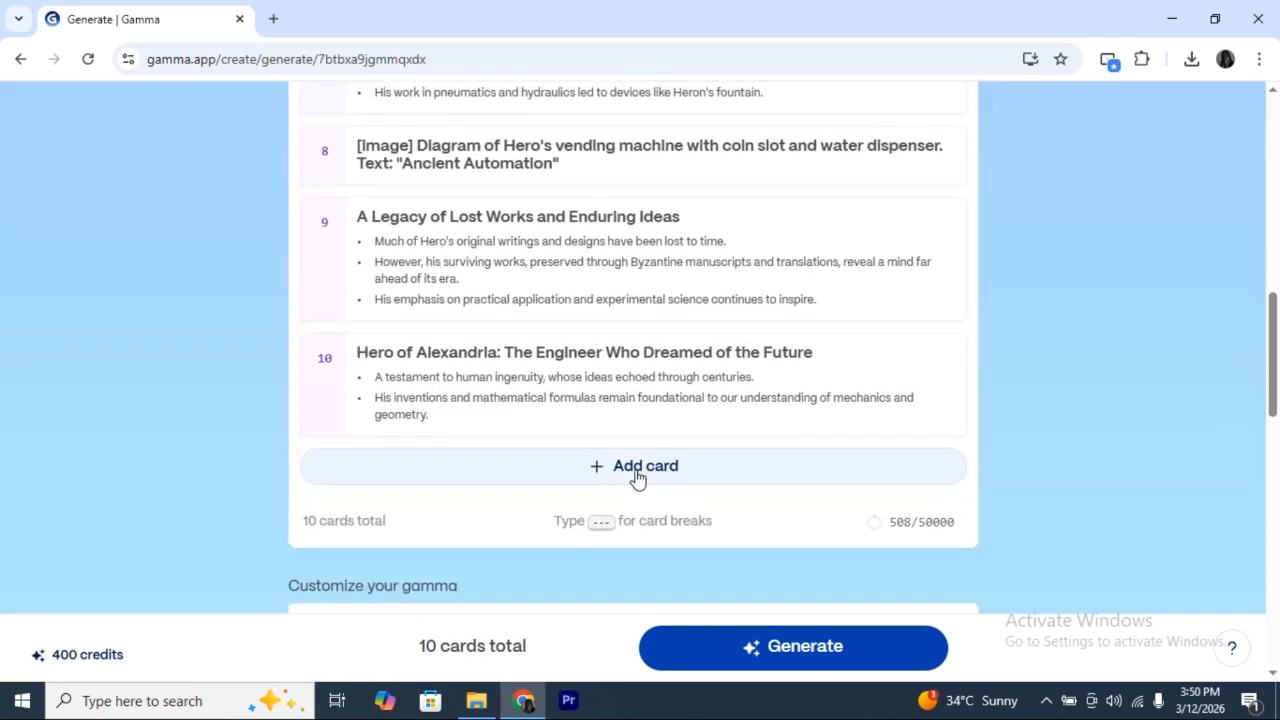
scroll(637, 468, "up", 7)
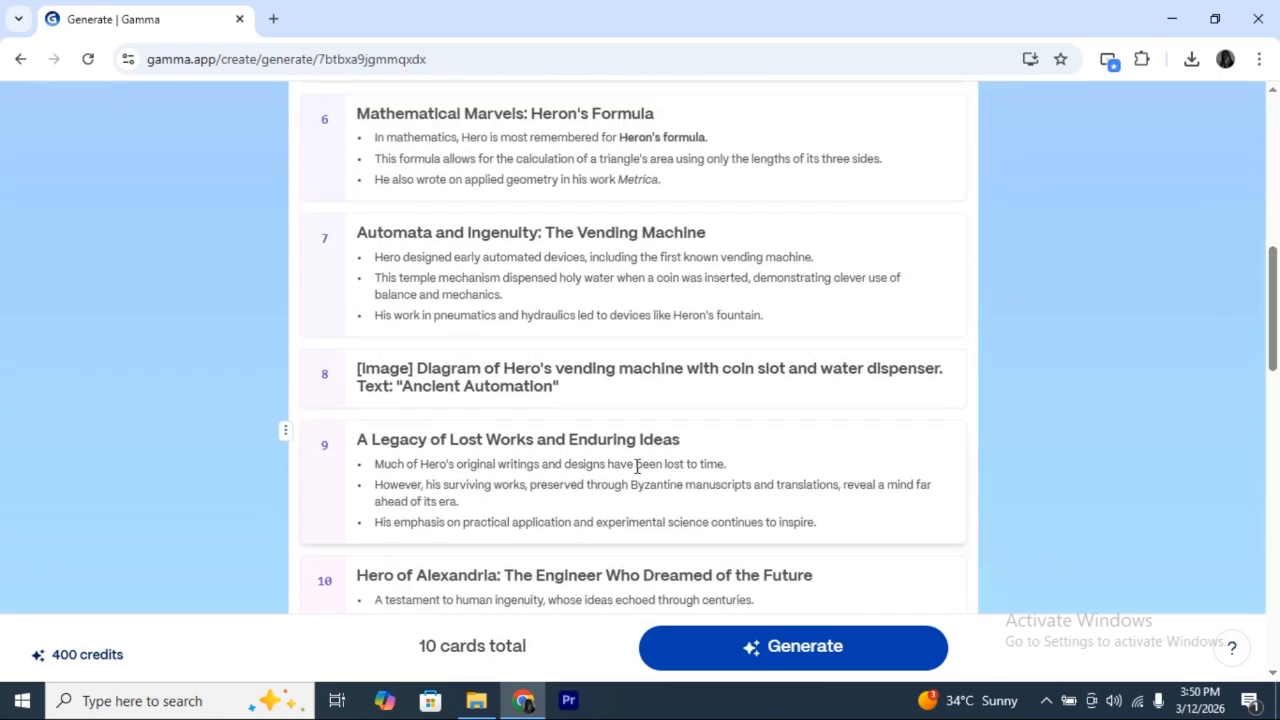
scroll(634, 474, "down", 4)
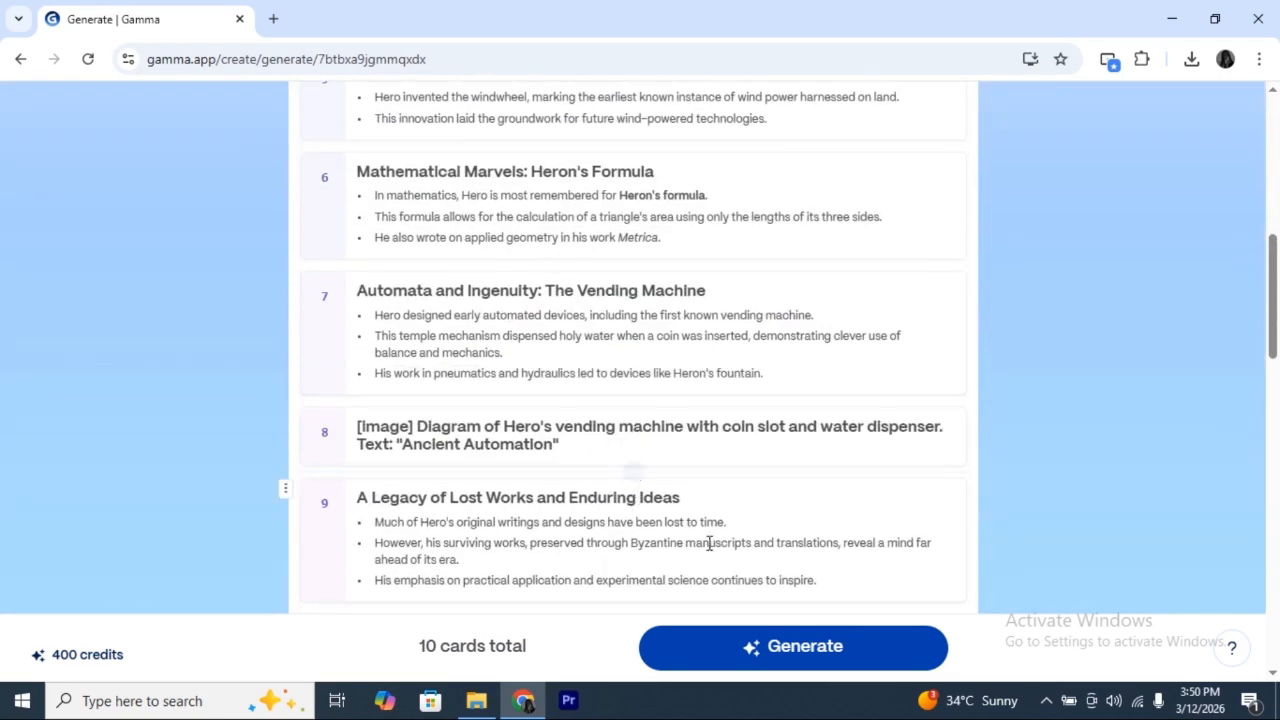
- Generate the presentation from the outline and go through the introductory tips up to reordering cards
left_click(786, 655)
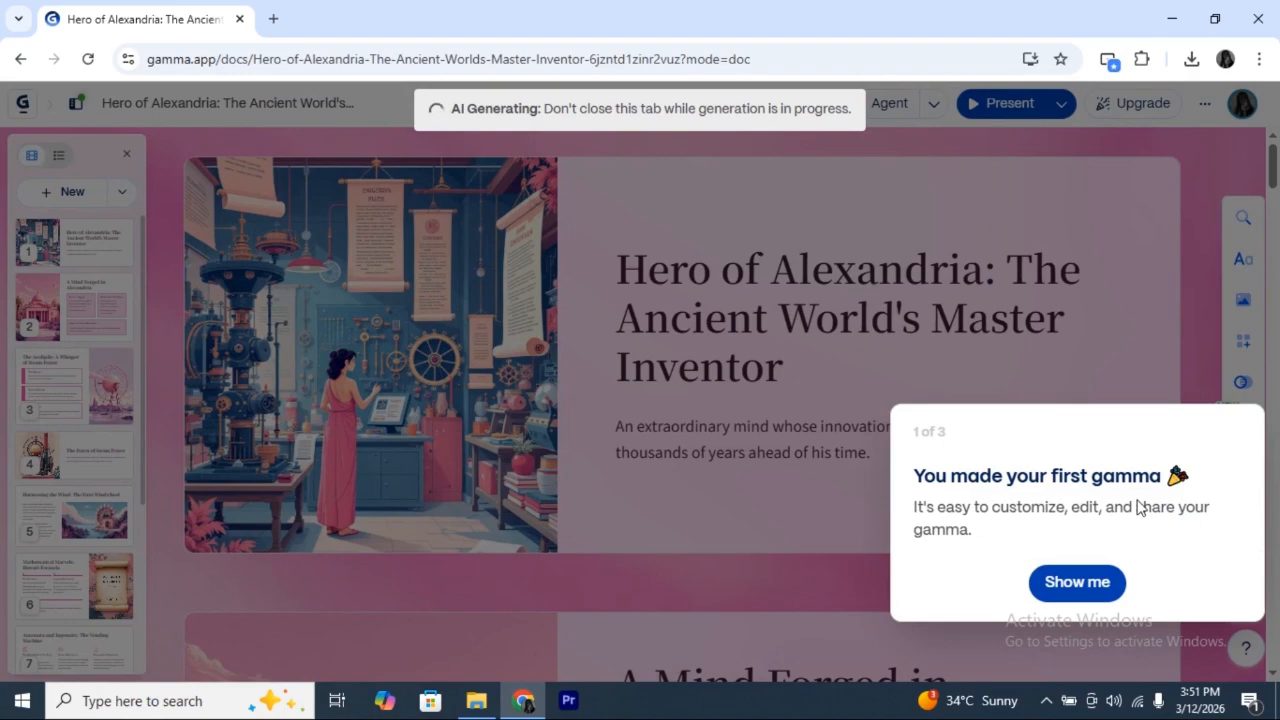
left_click(1077, 582)
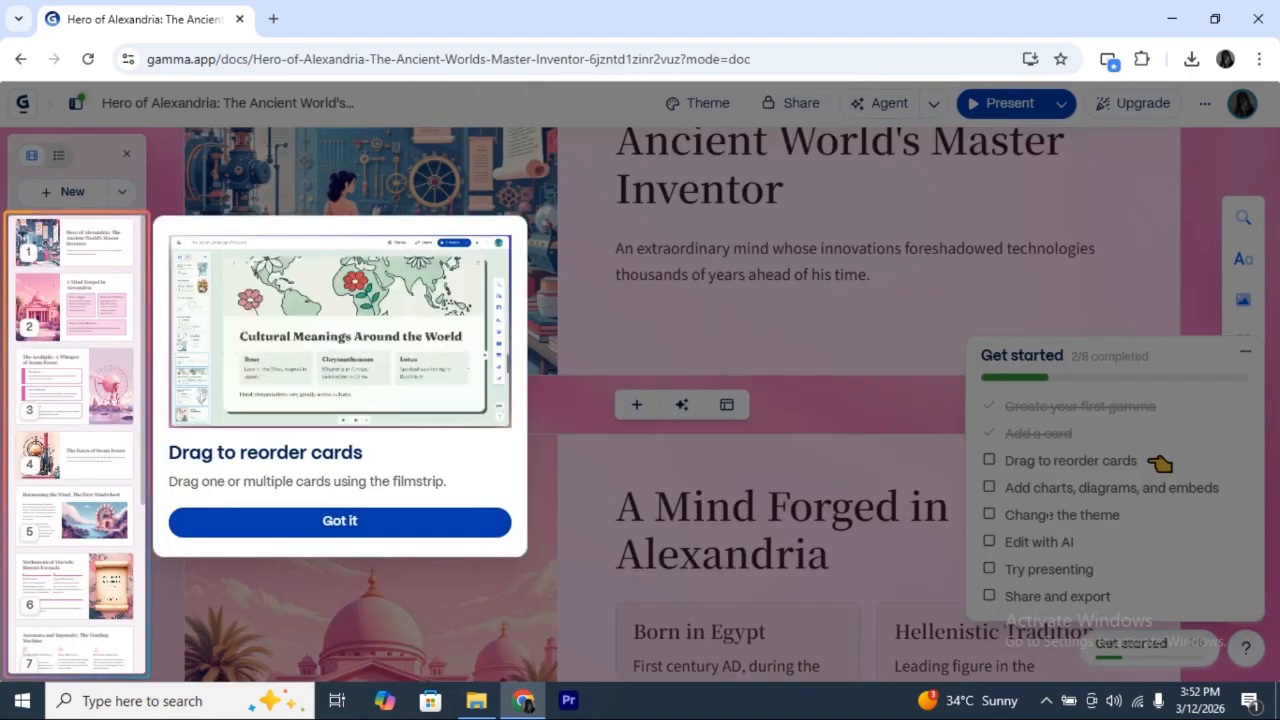
left_click(351, 520)
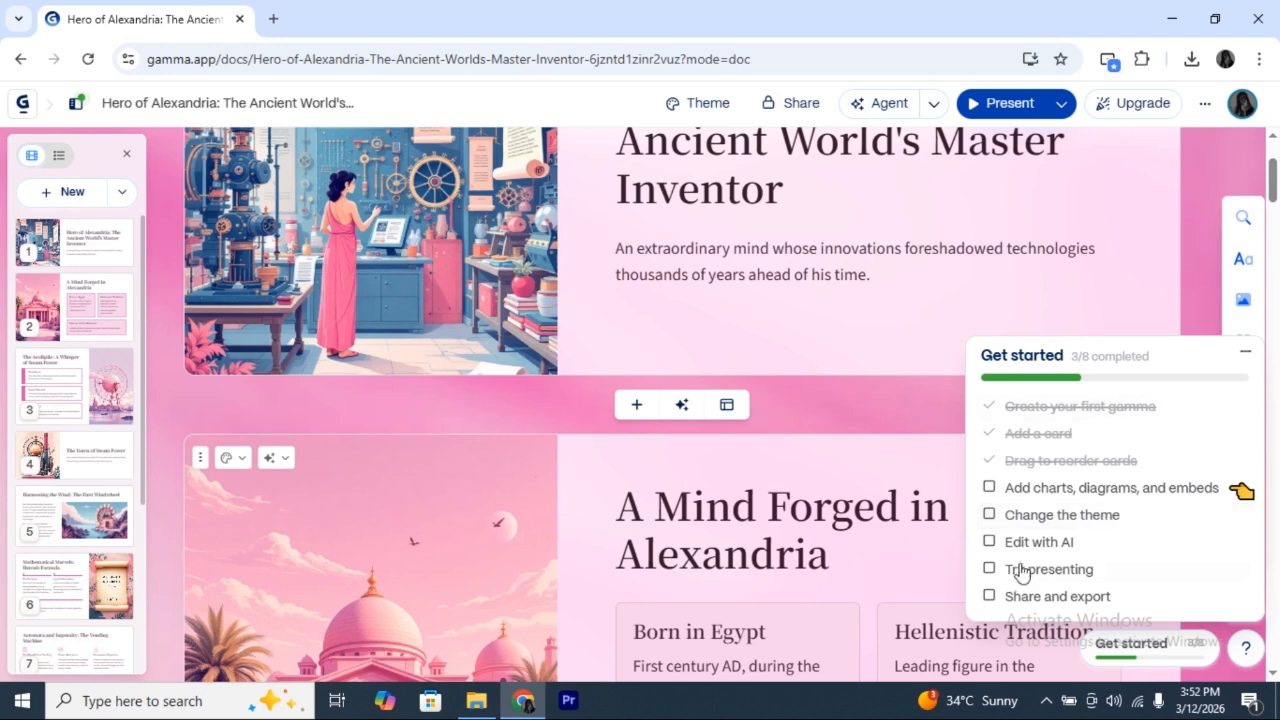
- Complete the remaining getting-started tips, from adding charts, diagrams and embeds to sharing and exporting, and dismiss the checklist
left_click(993, 487)
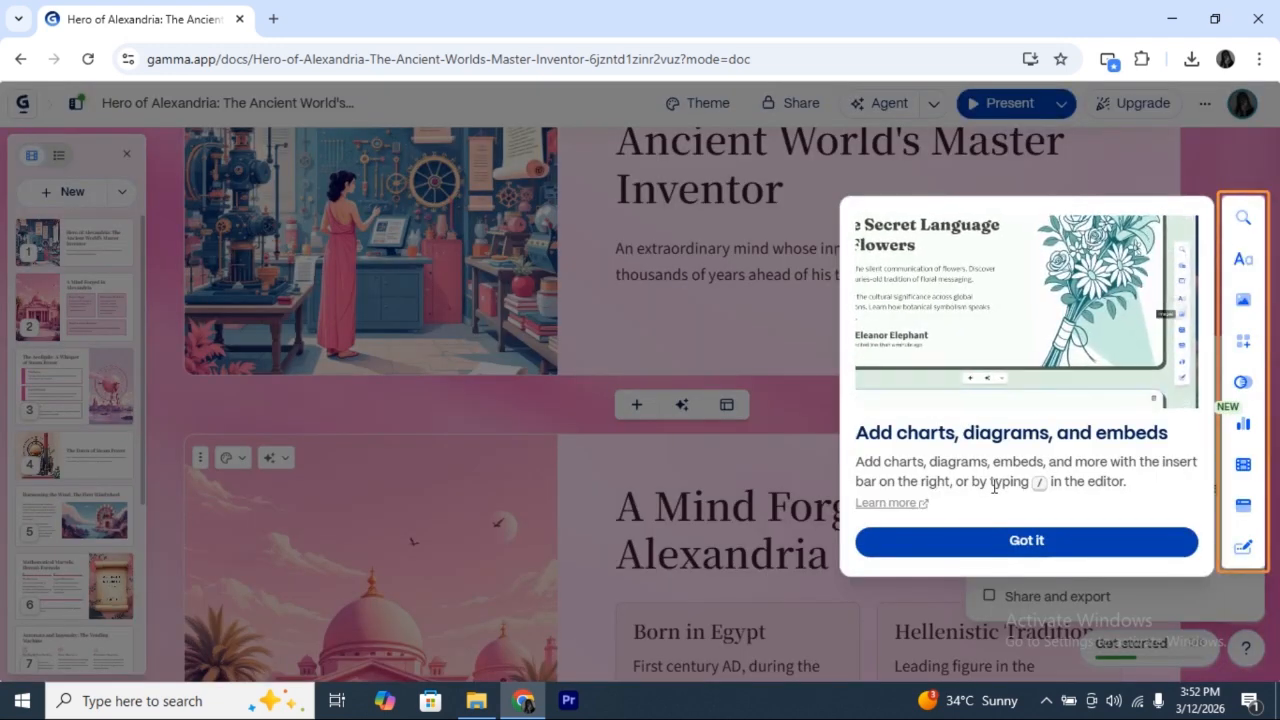
left_click(1020, 540)
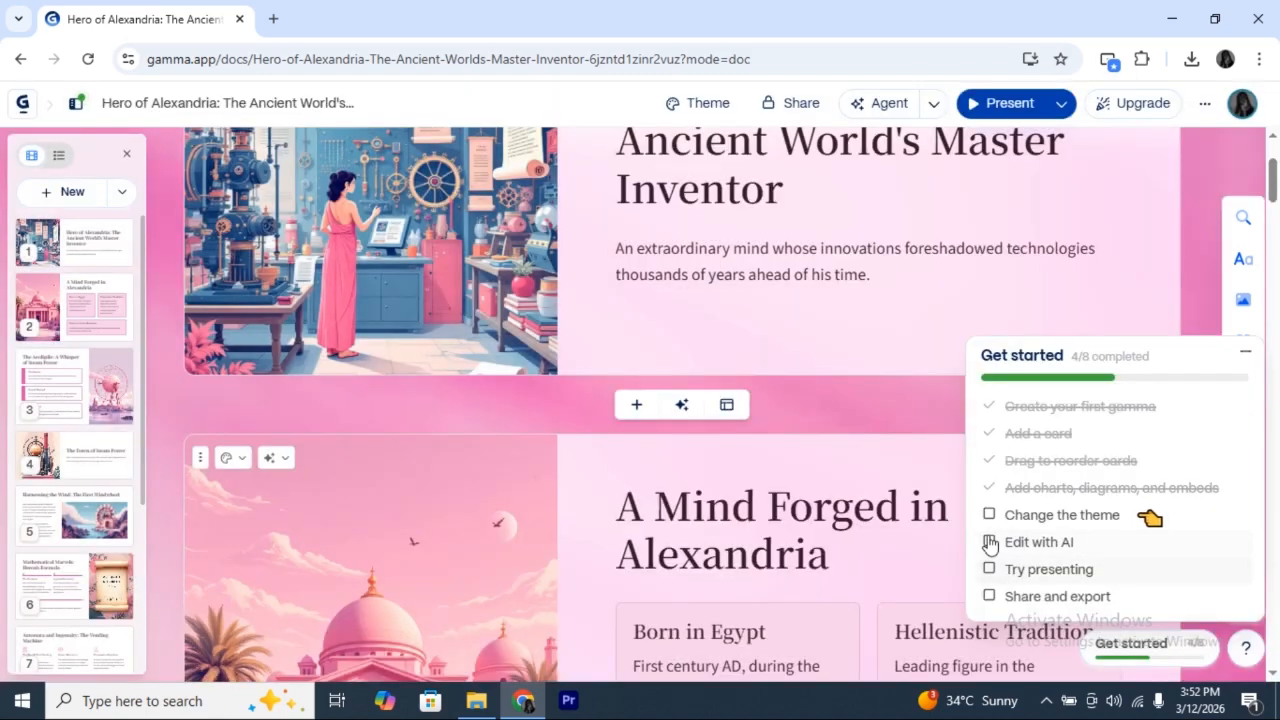
left_click(989, 515)
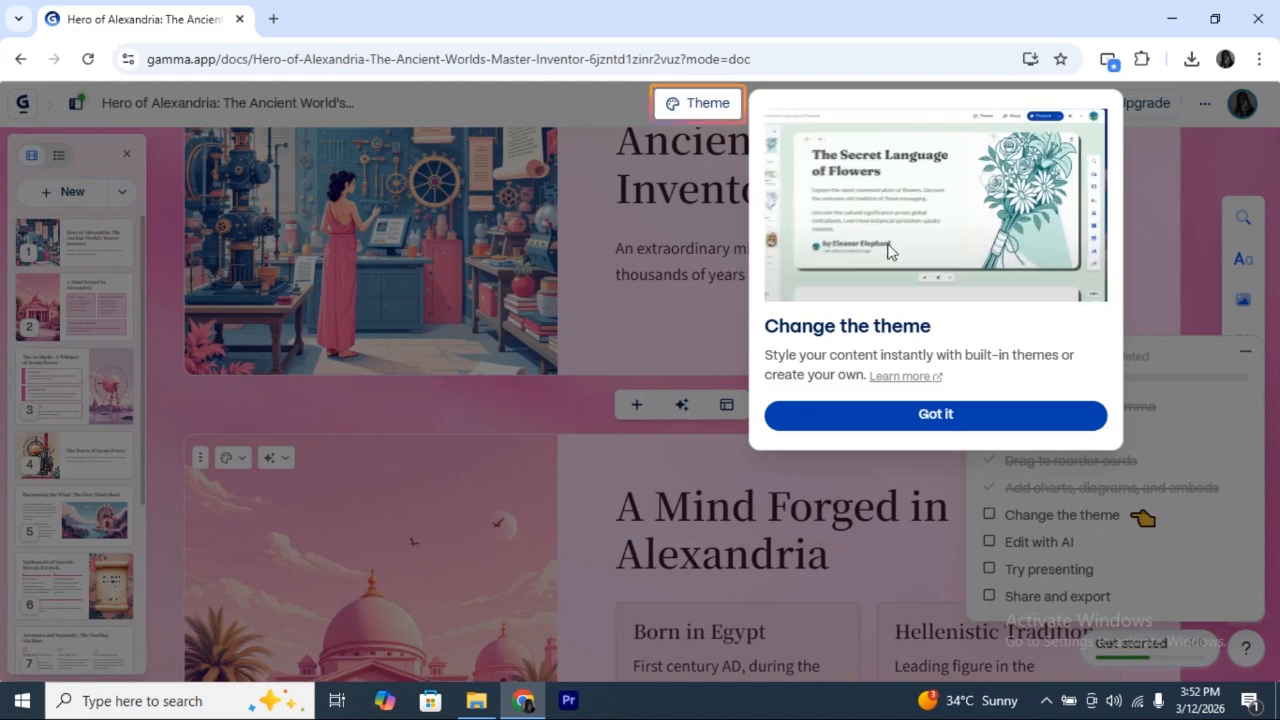
left_click(907, 423)
left_click(990, 541)
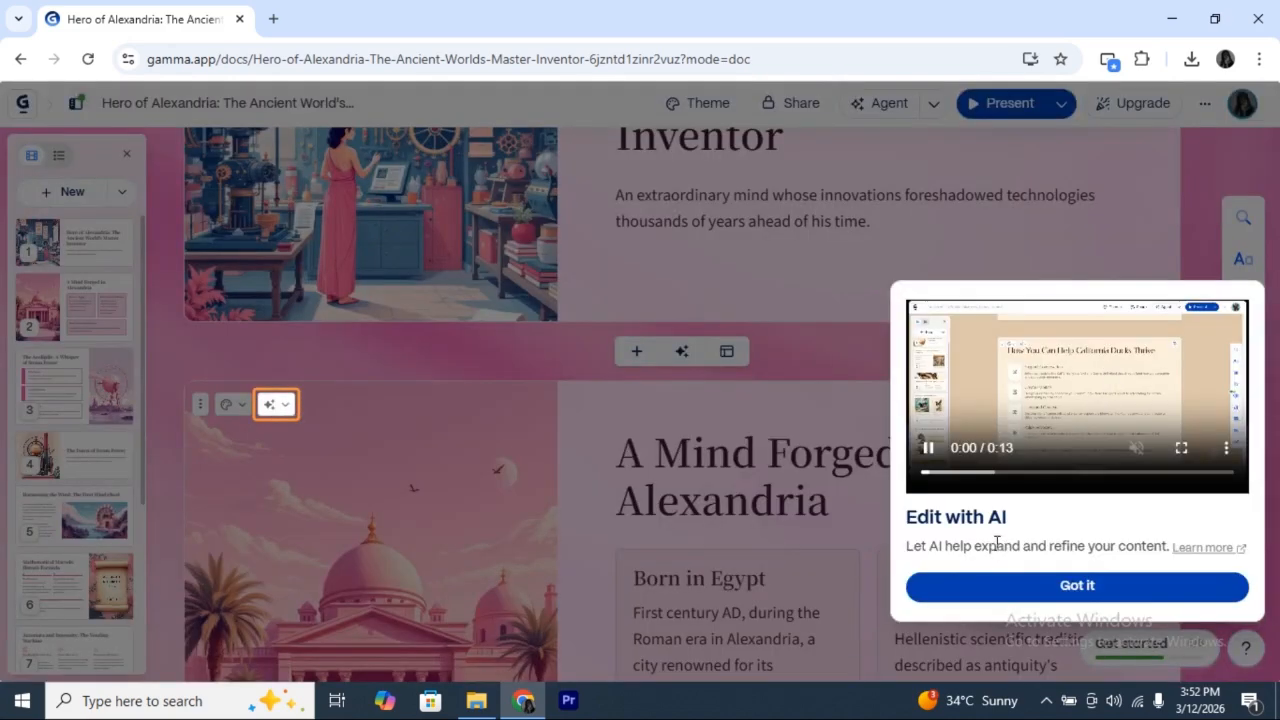
left_click(1040, 590)
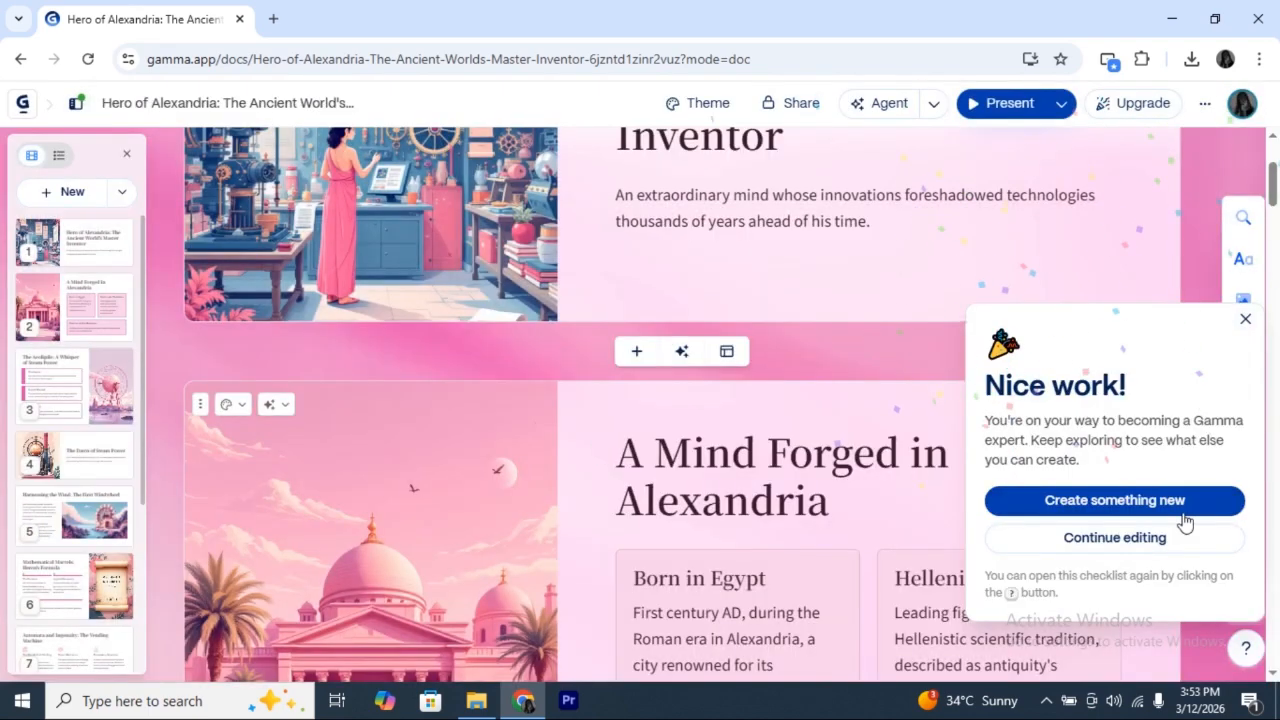
left_click(1245, 320)
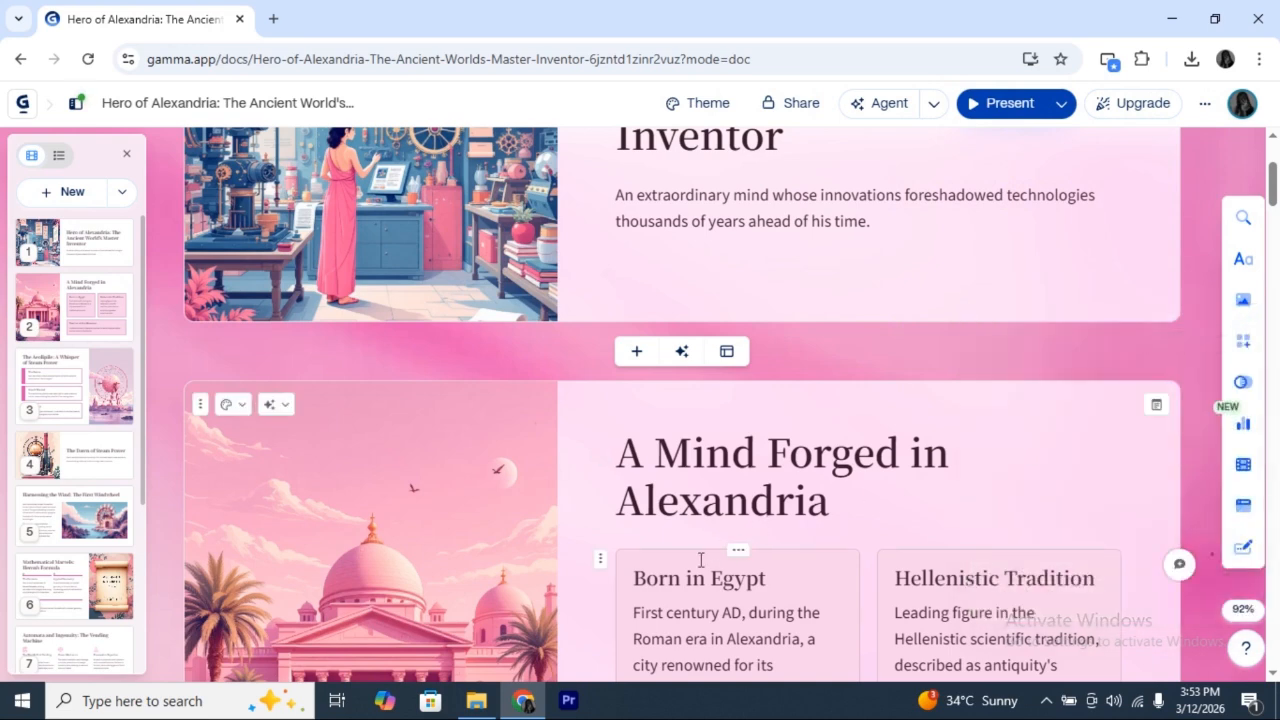
- Review the text and images on all generated cards, from the title card to the closing card, and return to the first card
scroll(884, 560, "up", 3)
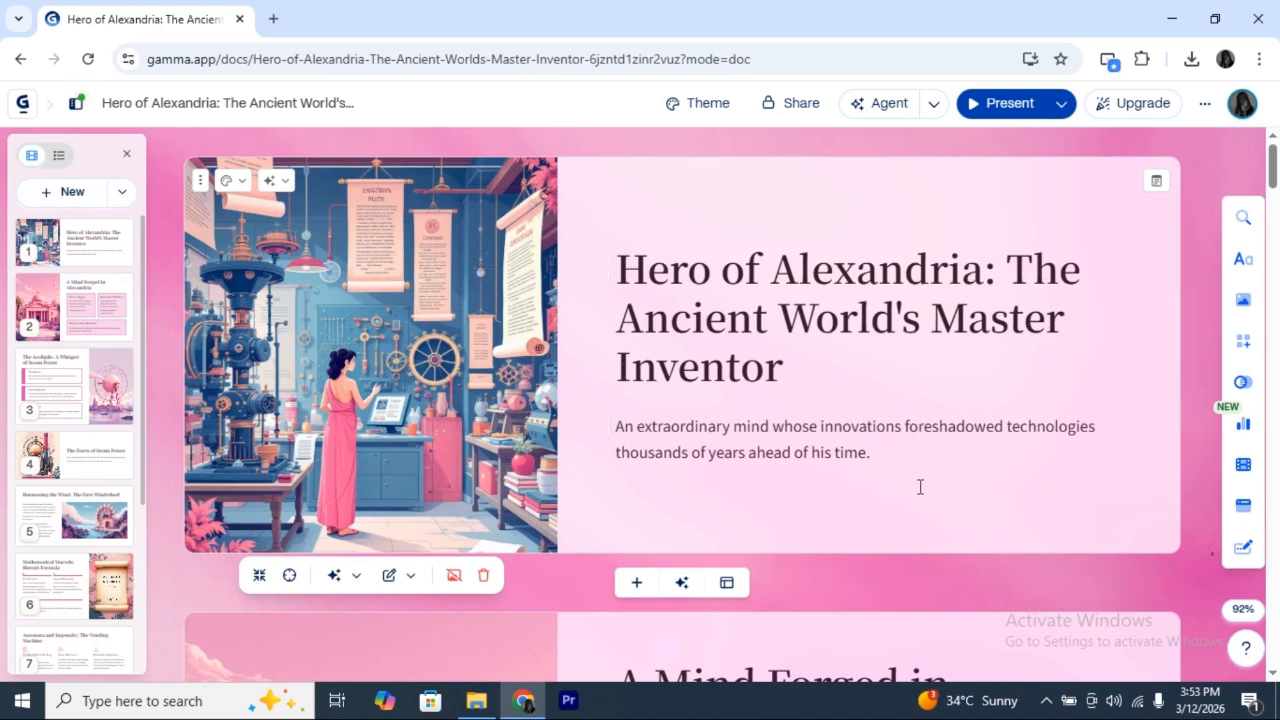
scroll(508, 459, "down", 5)
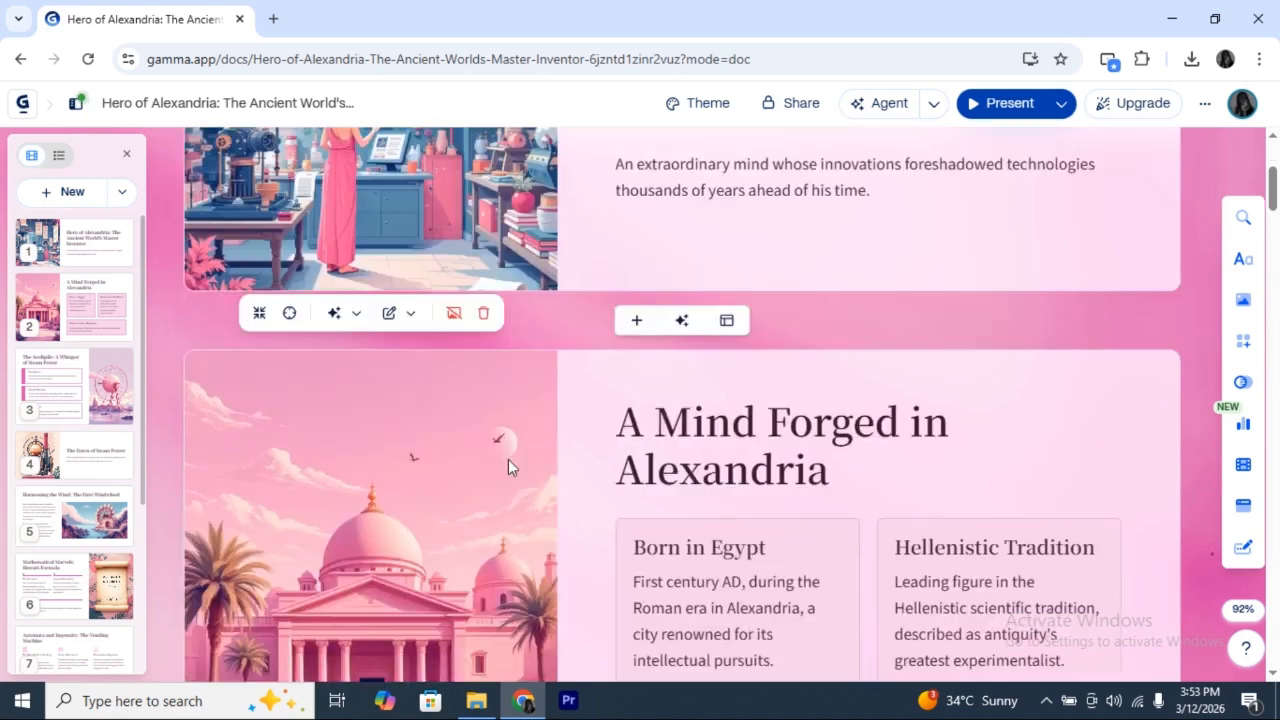
scroll(508, 459, "down", 4)
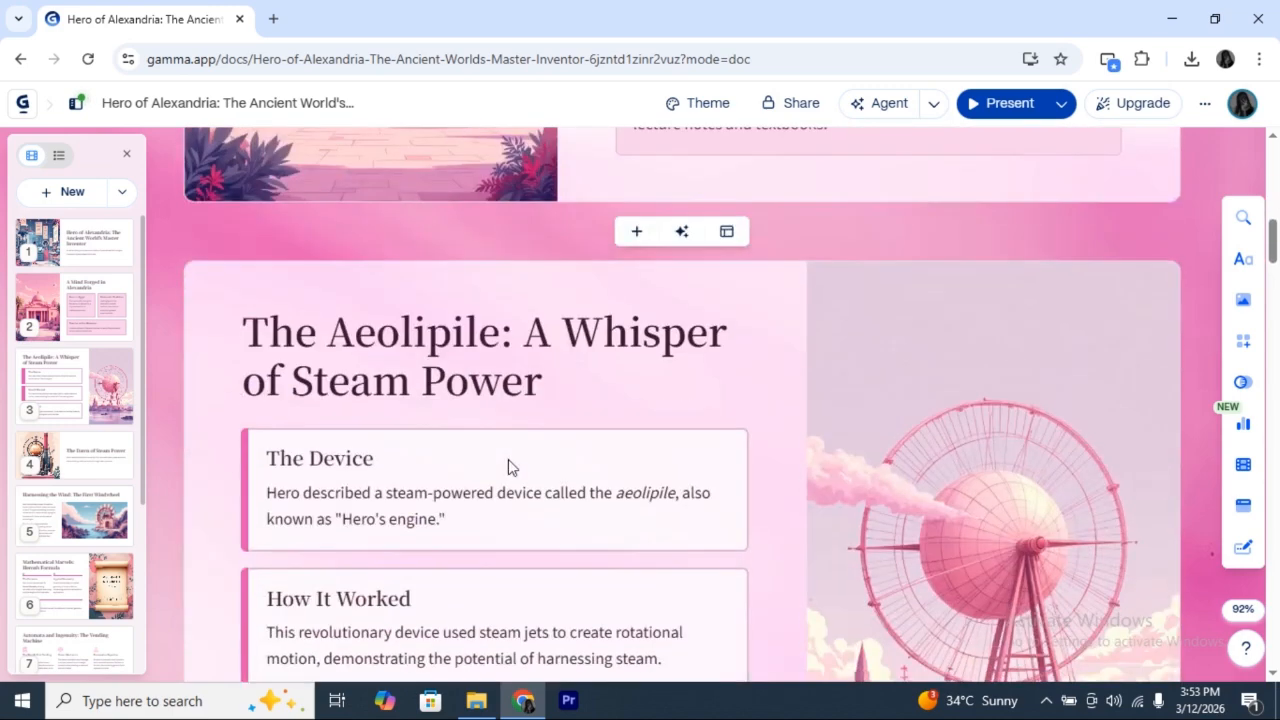
scroll(508, 459, "down", 3)
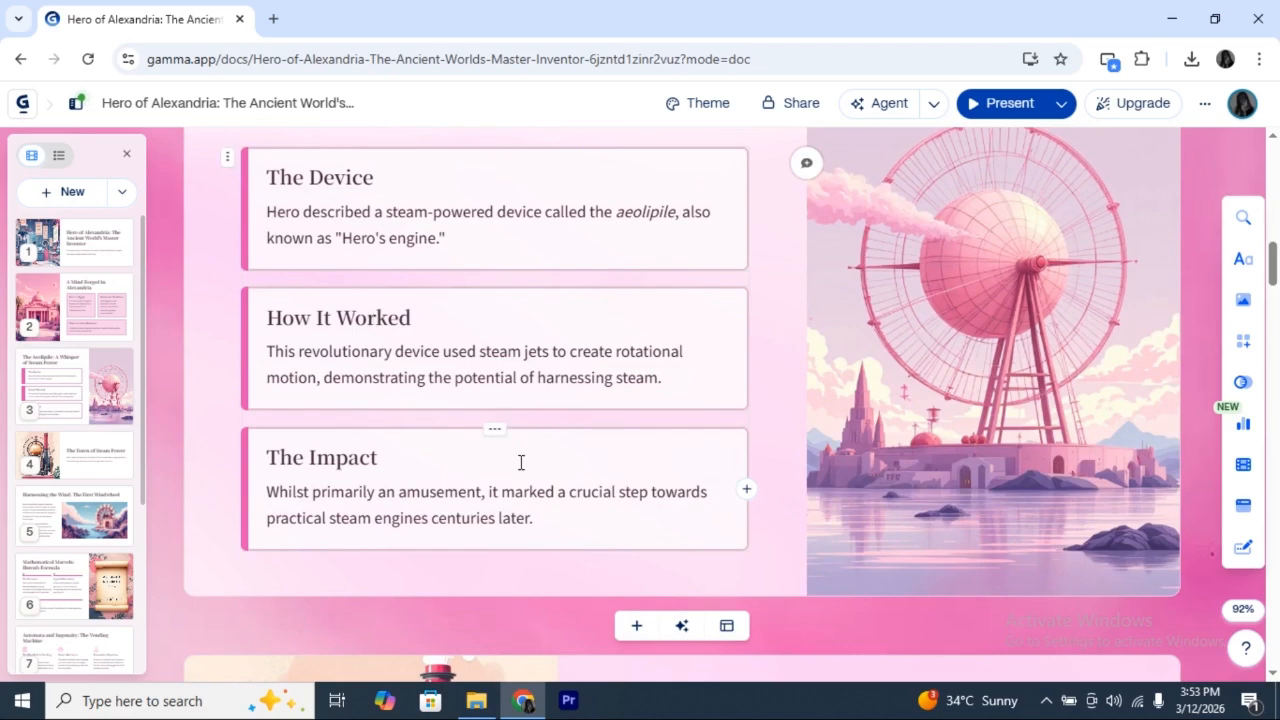
scroll(521, 462, "down", 4)
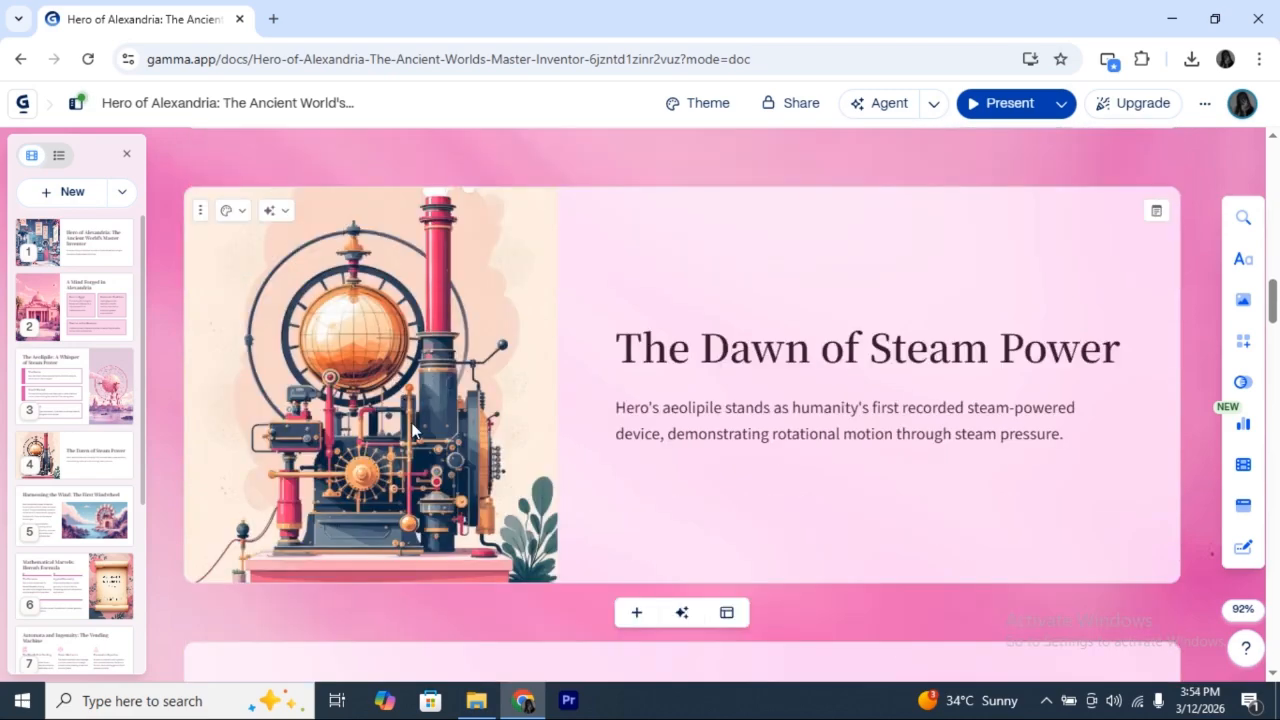
scroll(415, 430, "down", 4)
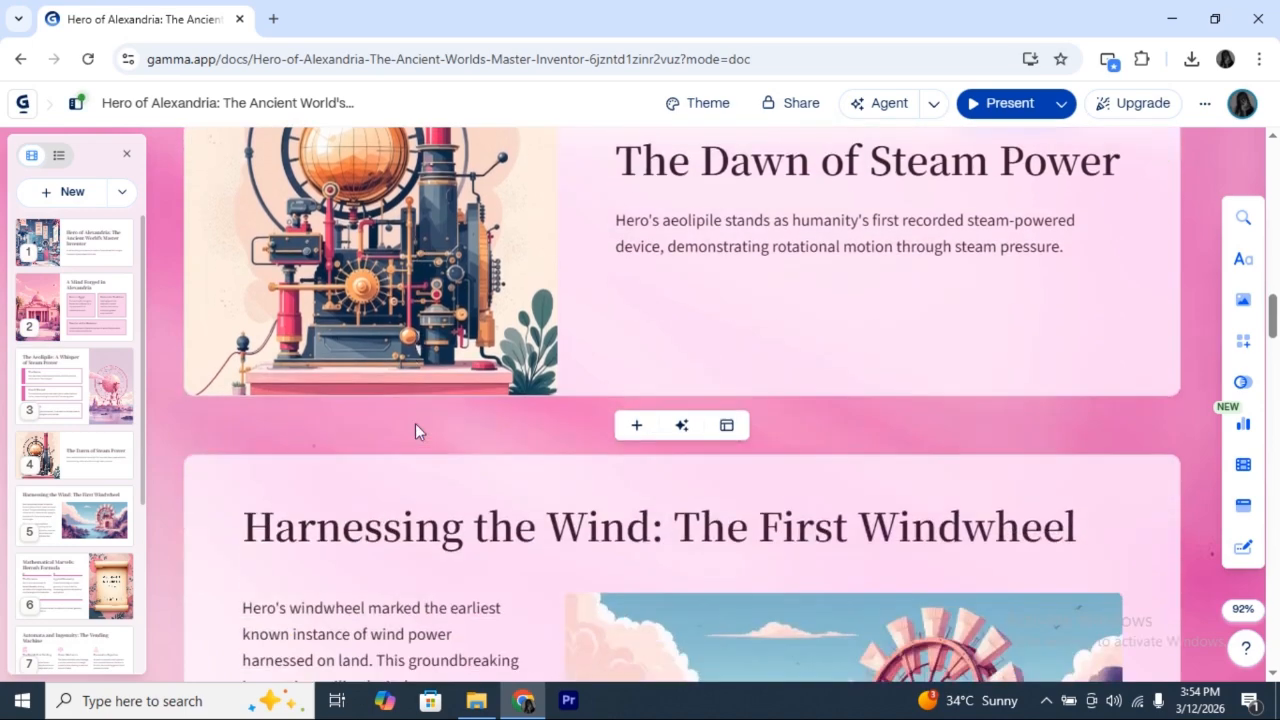
scroll(415, 423, "down", 10)
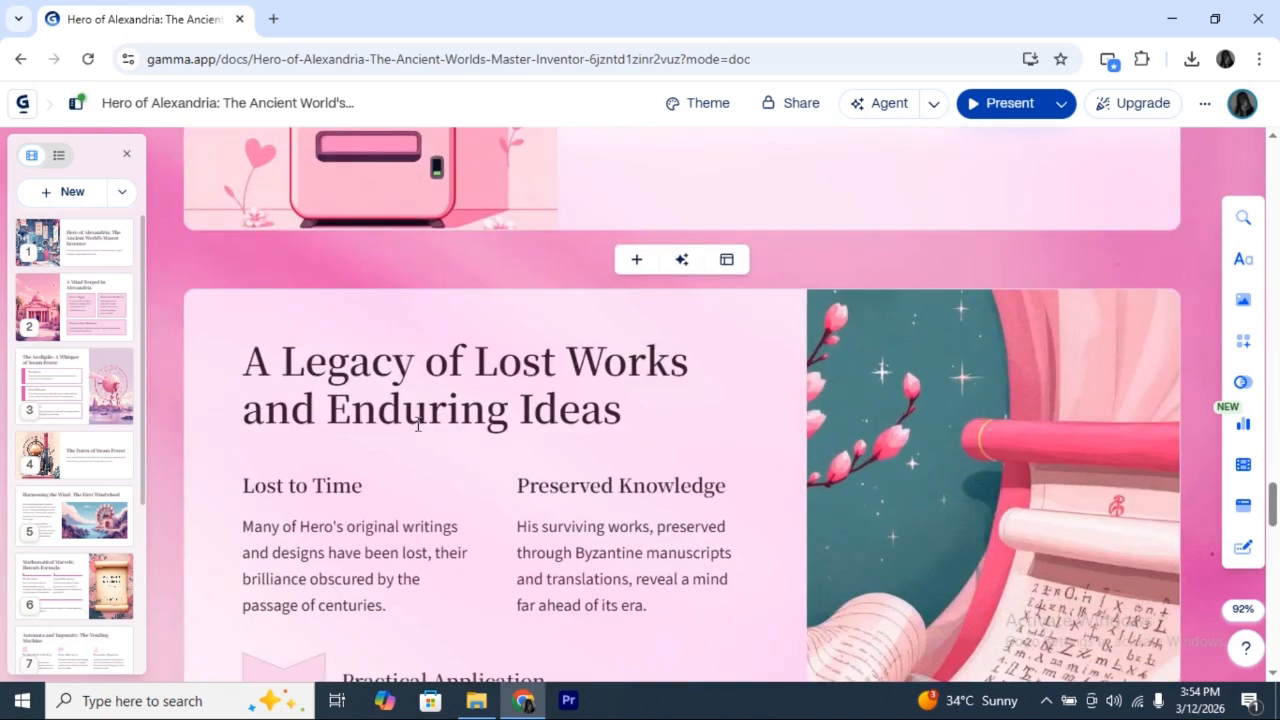
scroll(418, 425, "down", 5)
scroll(420, 425, "up", 3)
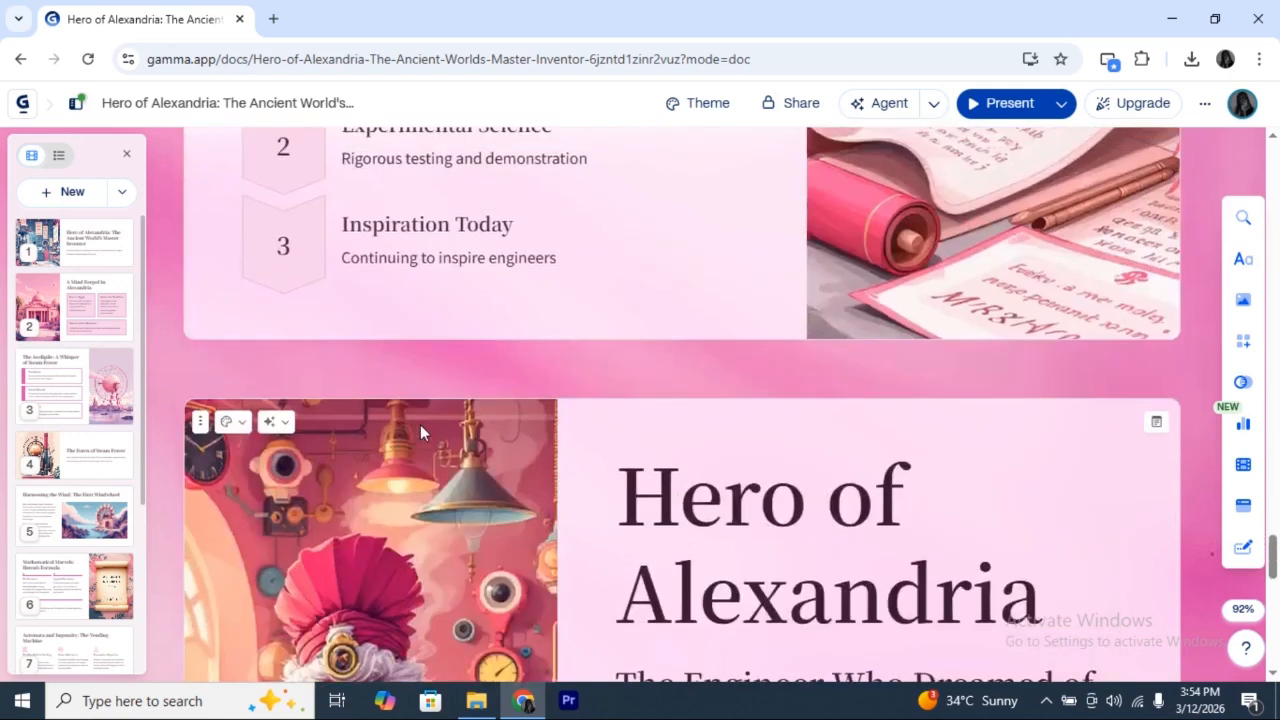
scroll(420, 425, "down", 3)
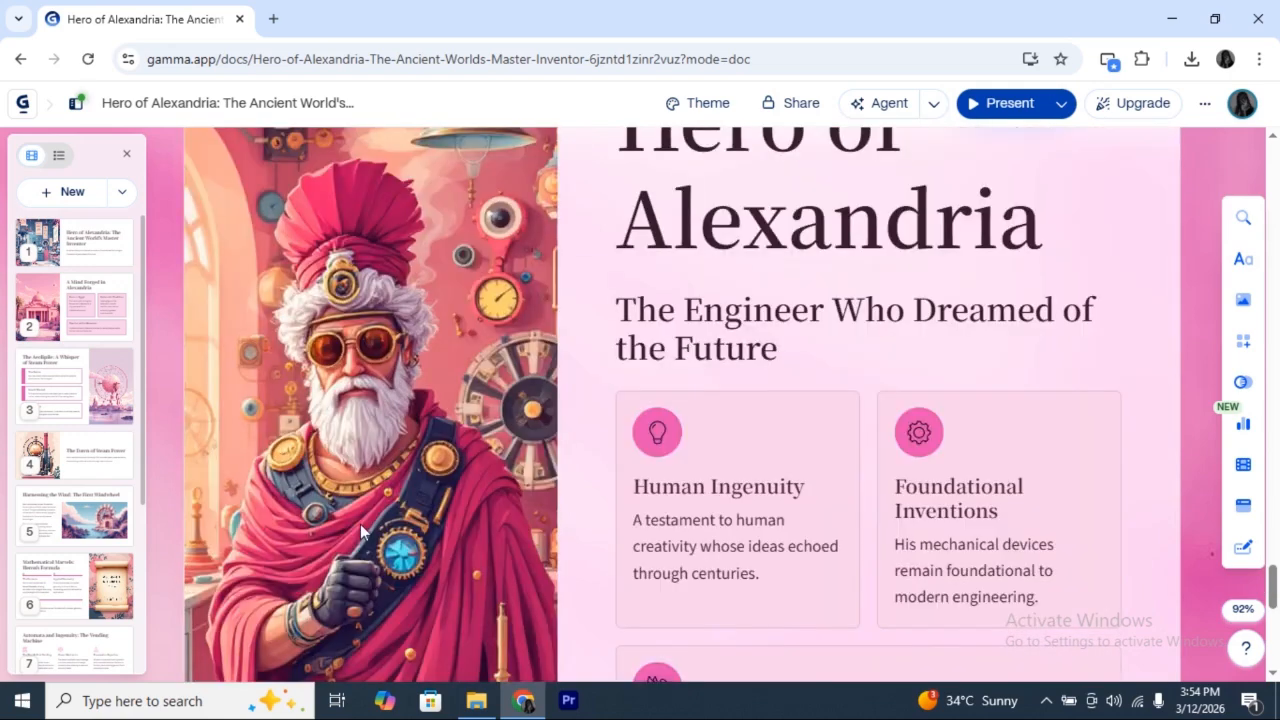
scroll(362, 530, "up", 2)
scroll(362, 530, "down", 2)
scroll(414, 442, "up", 5)
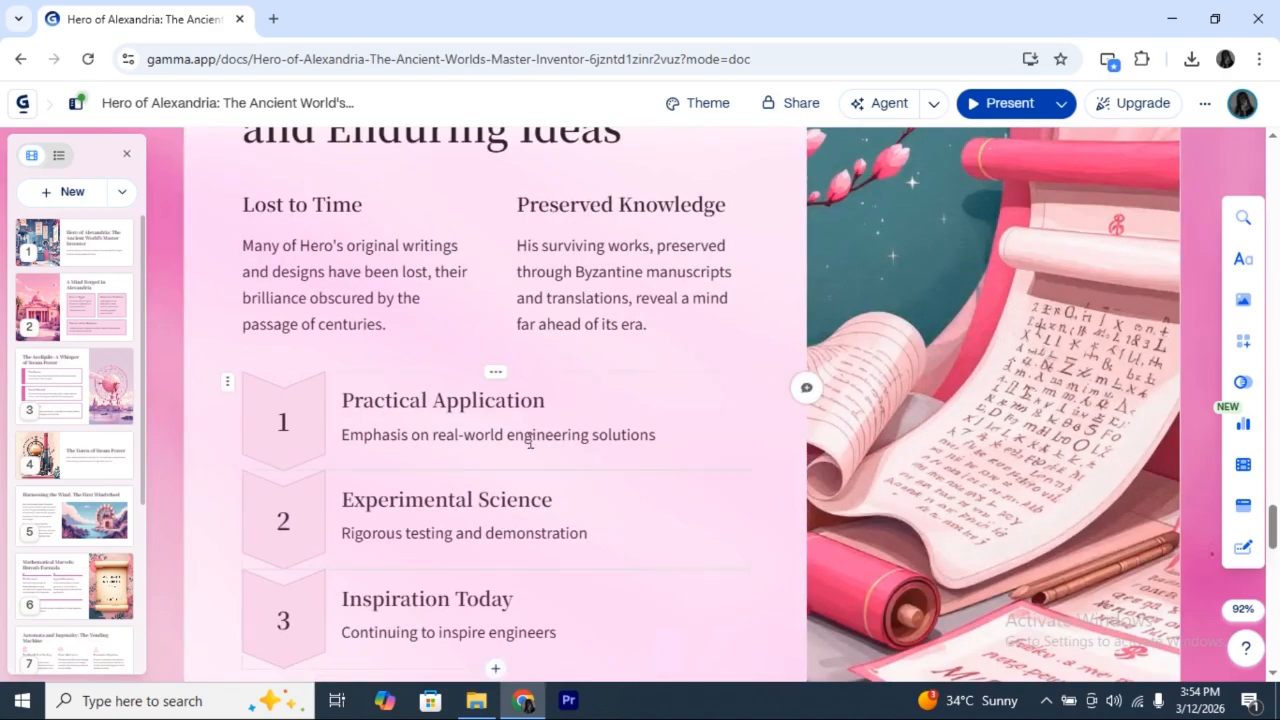
scroll(530, 442, "down", 15)
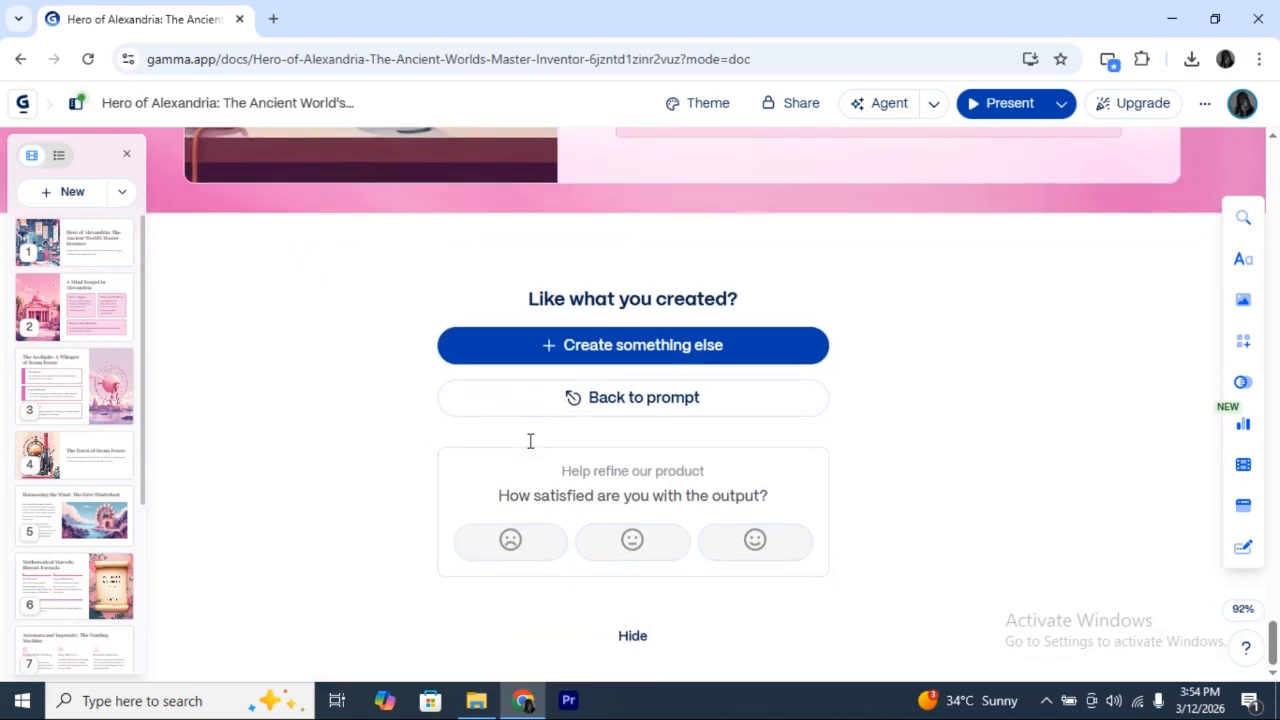
scroll(530, 441, "up", 15)
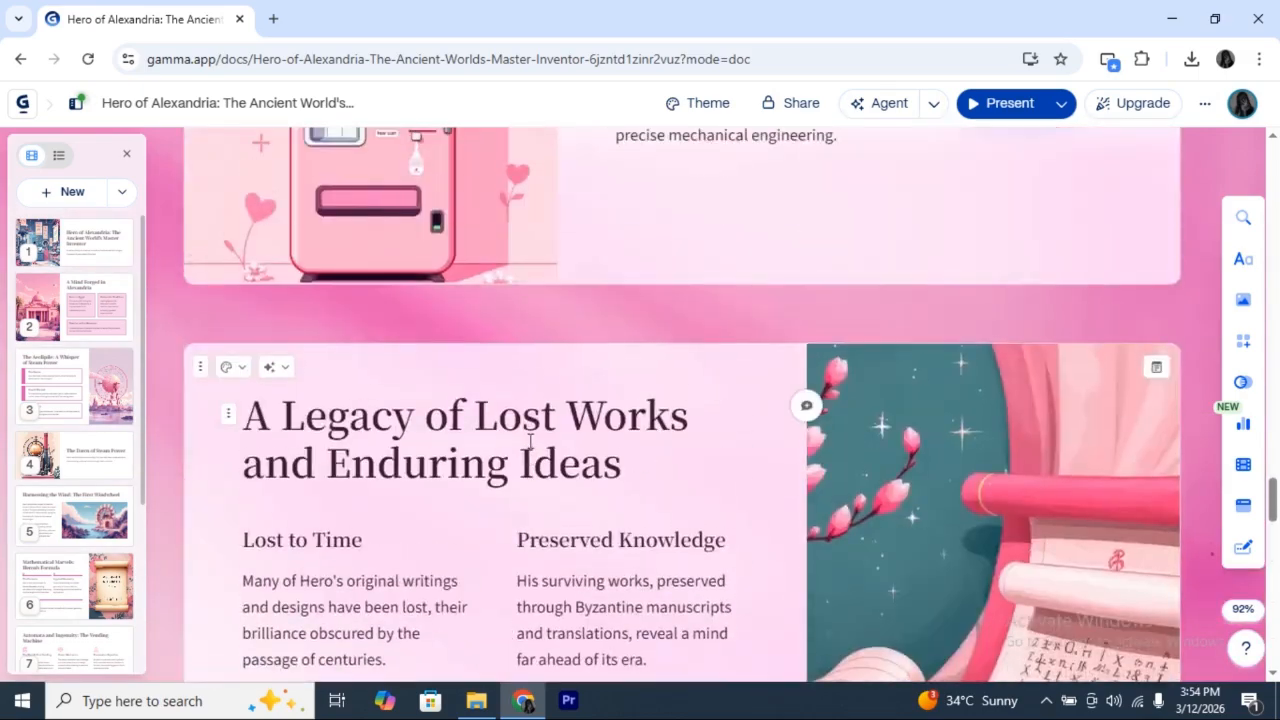
scroll(530, 441, "up", 15)
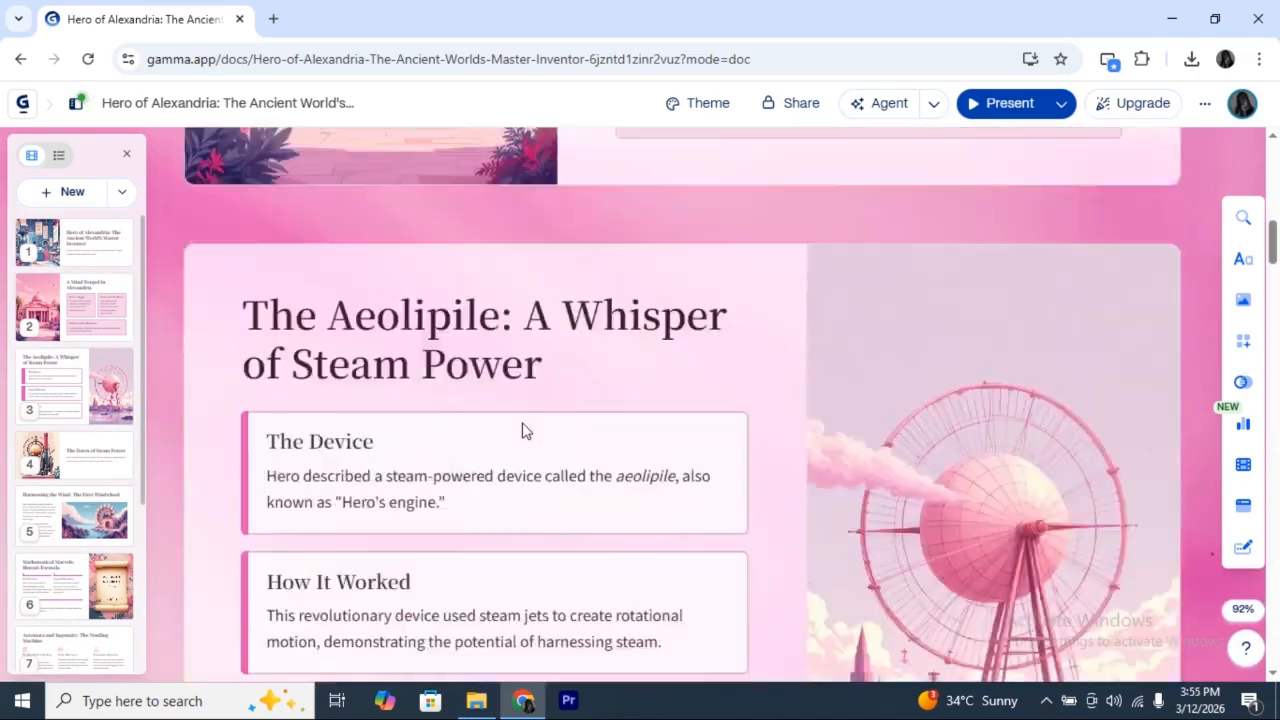
scroll(523, 430, "up", 10)
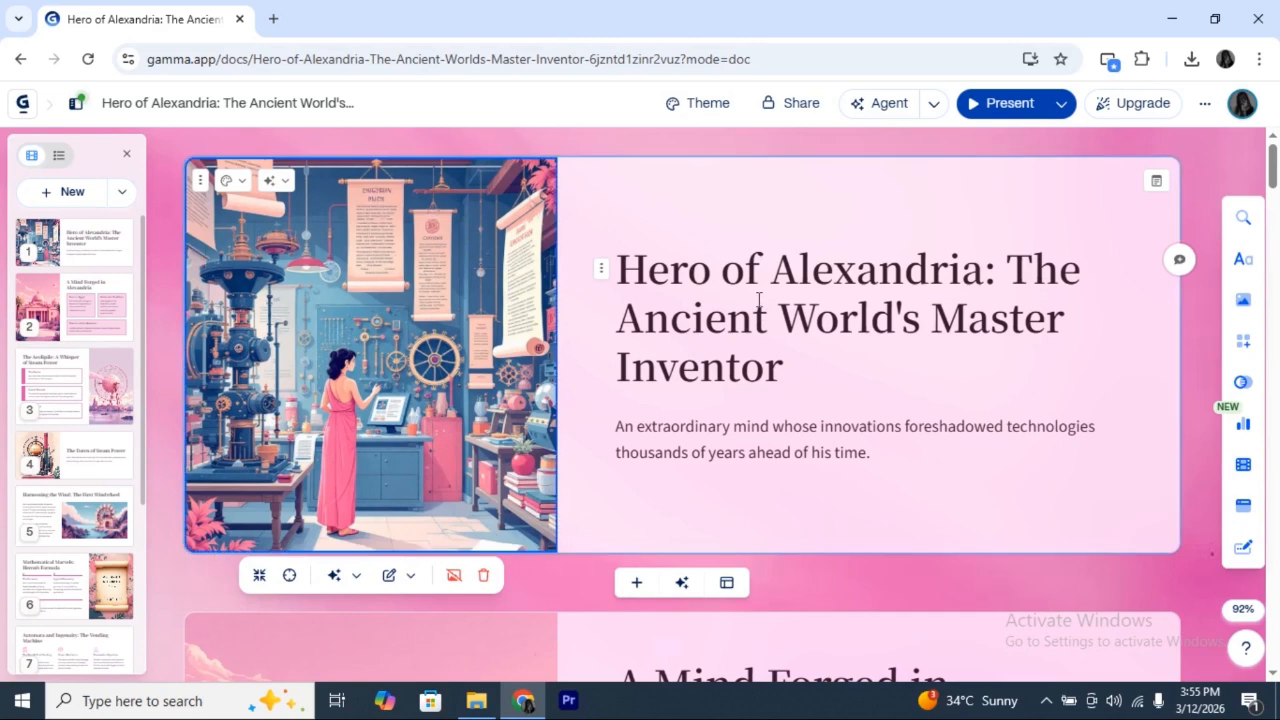
- Select the heading and the subtitle text on the first card to inspect the text formatting options, without changing them
left_click_drag(797, 366, 571, 261)
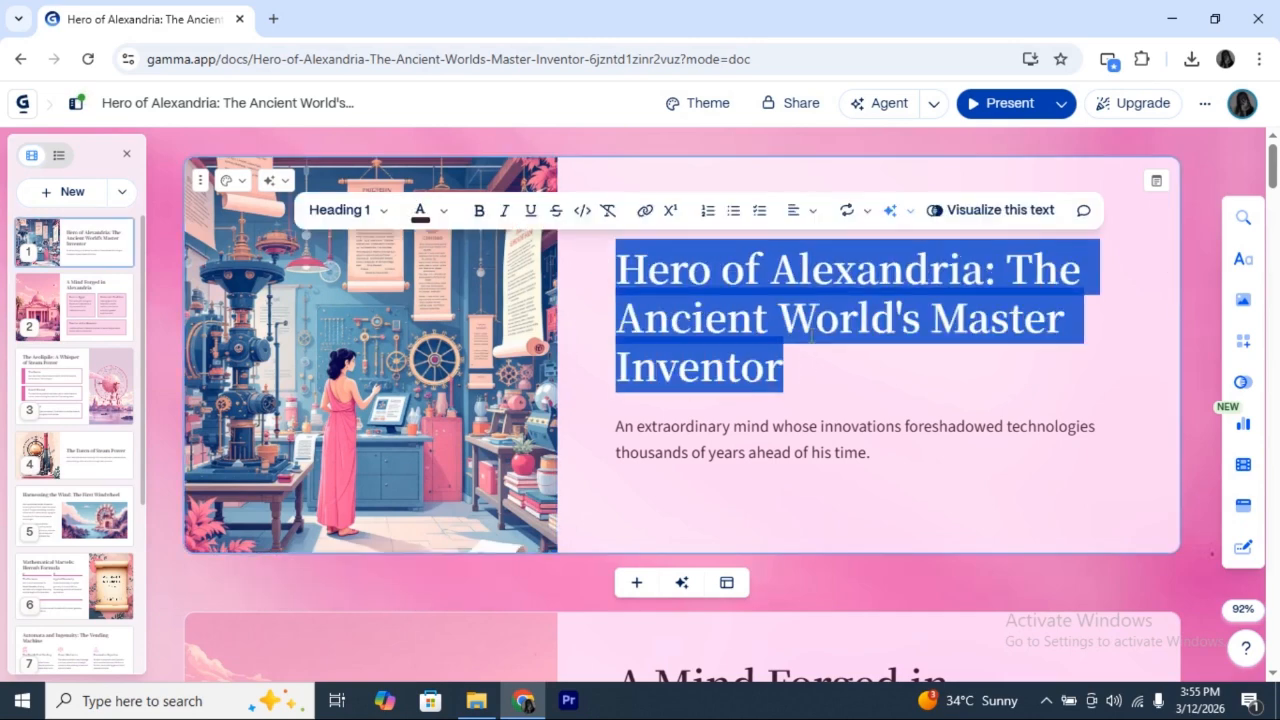
left_click(883, 457)
left_click_drag(883, 457, 589, 397)
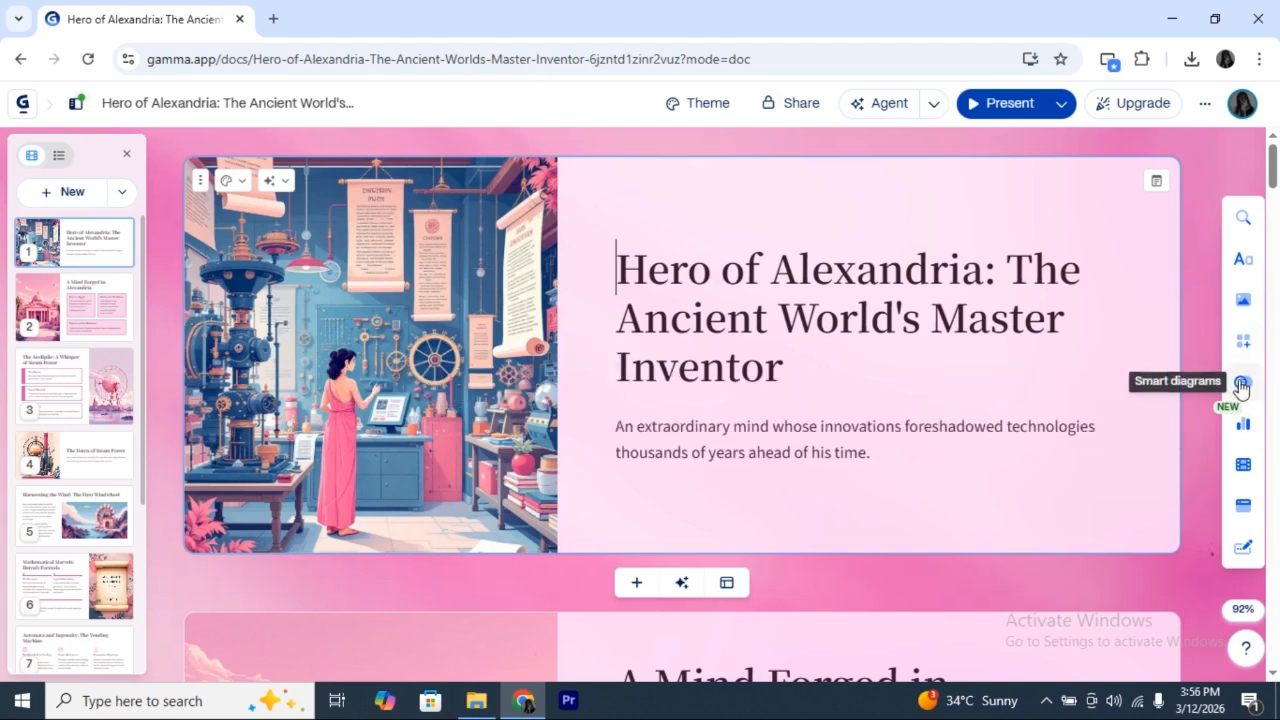
- Browse the smart diagrams and insert the Target diagram above the heading on the first card
left_click(1241, 386)
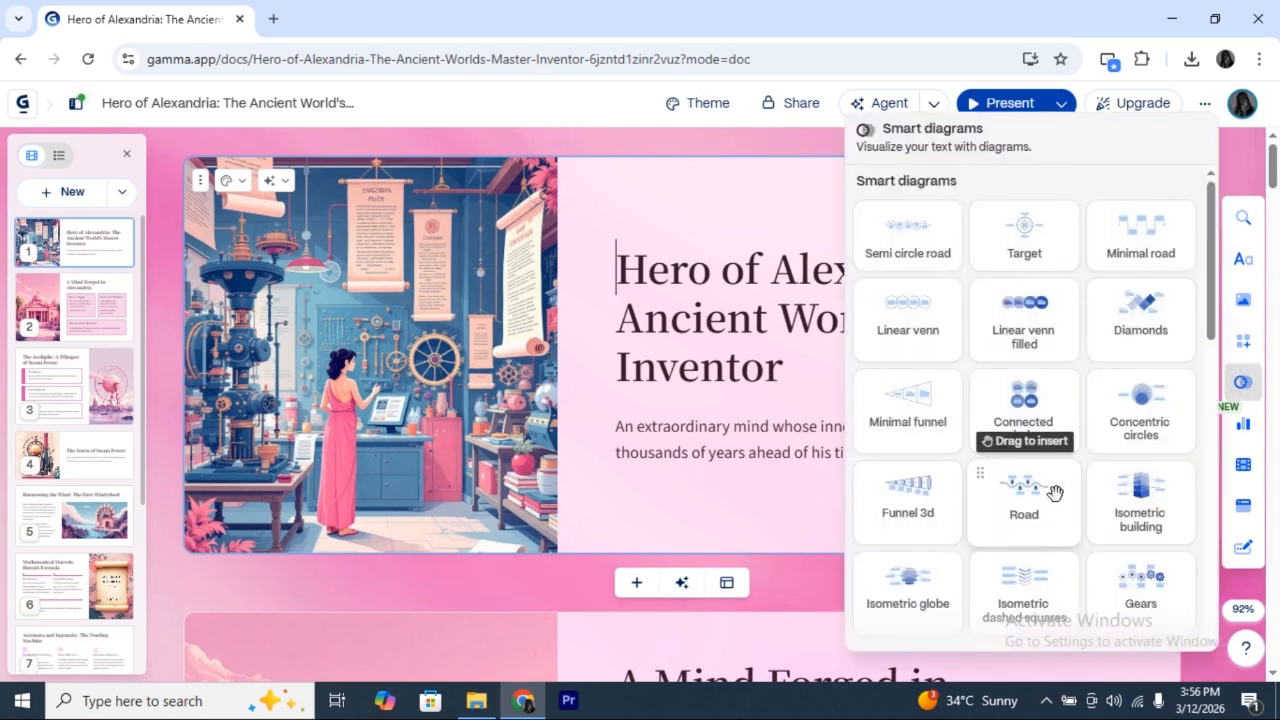
scroll(1052, 491, "down", 3)
scroll(1052, 491, "down", 5)
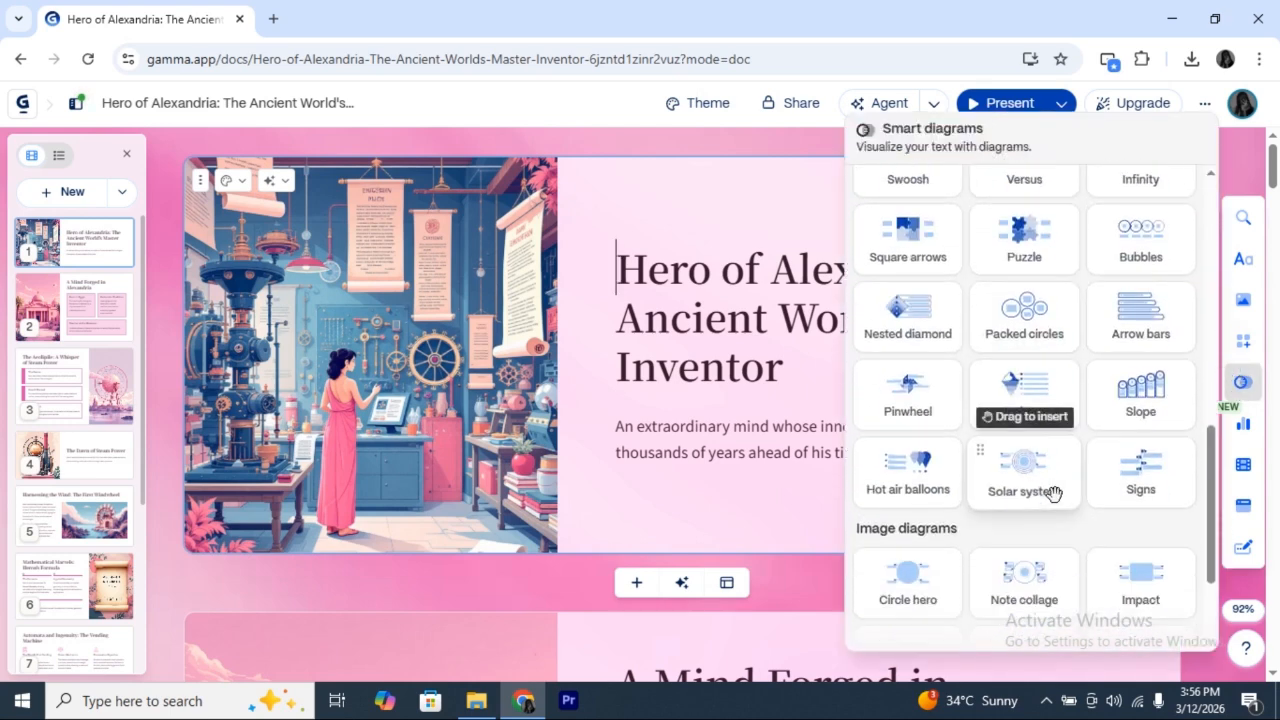
scroll(1052, 491, "down", 2)
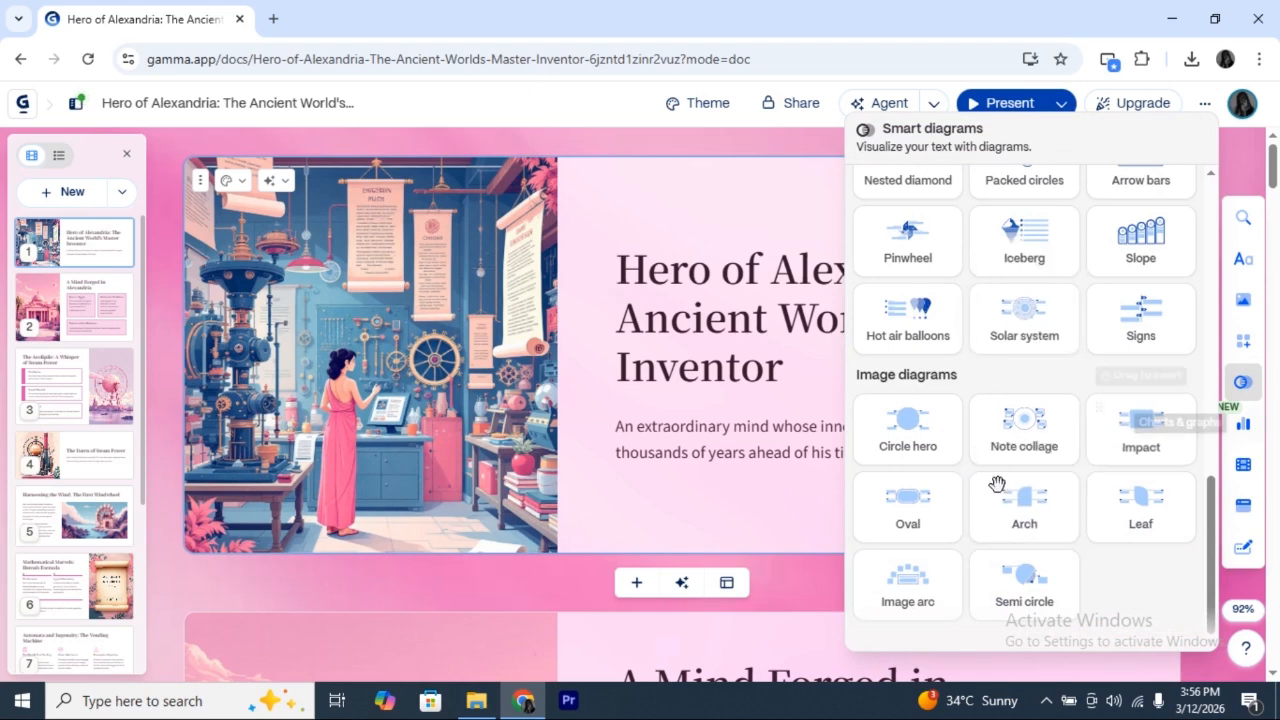
scroll(981, 487, "up", 10)
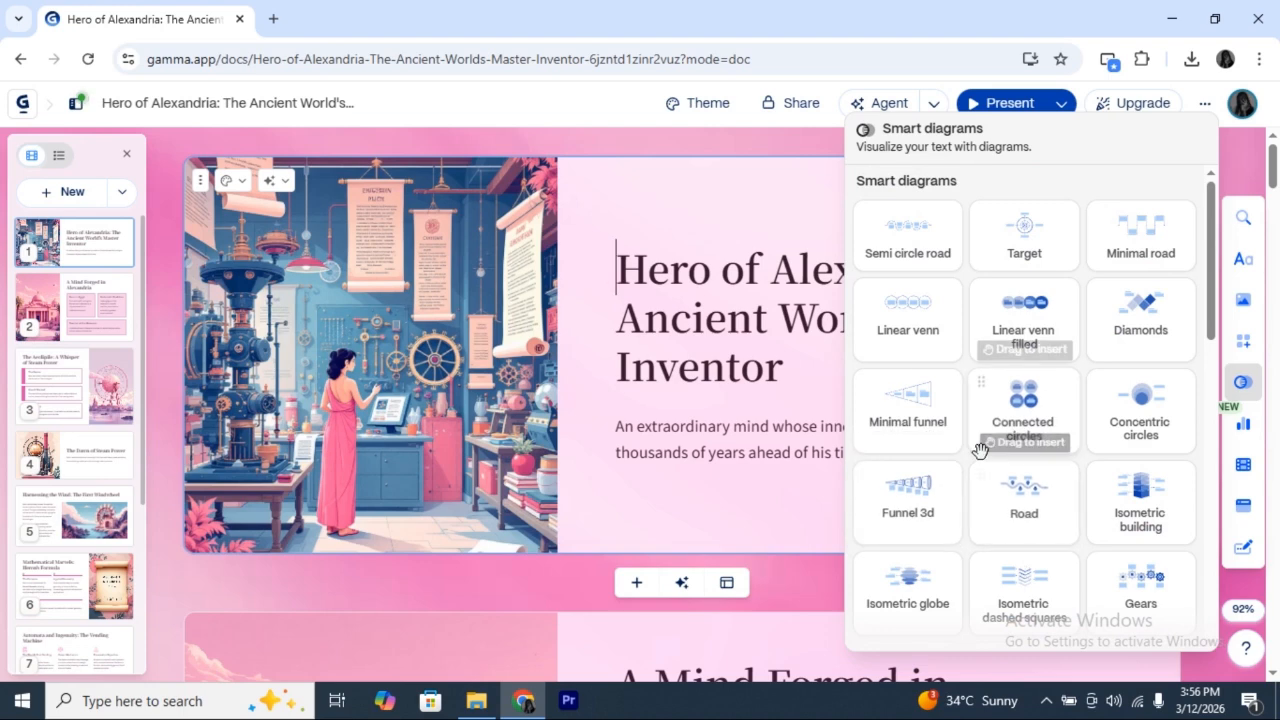
left_click(1035, 260)
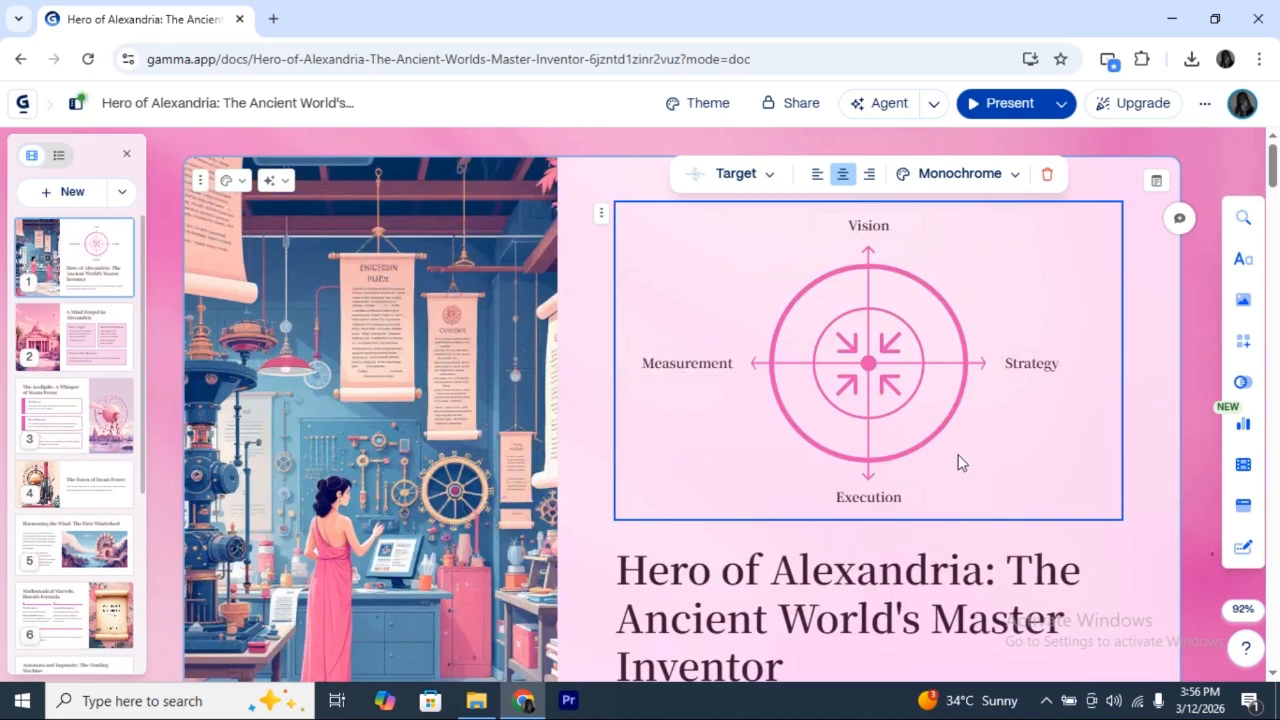
- Examine the smart diagrams and basic blocks available for the presentation, without inserting any
scroll(884, 394, "down", 5)
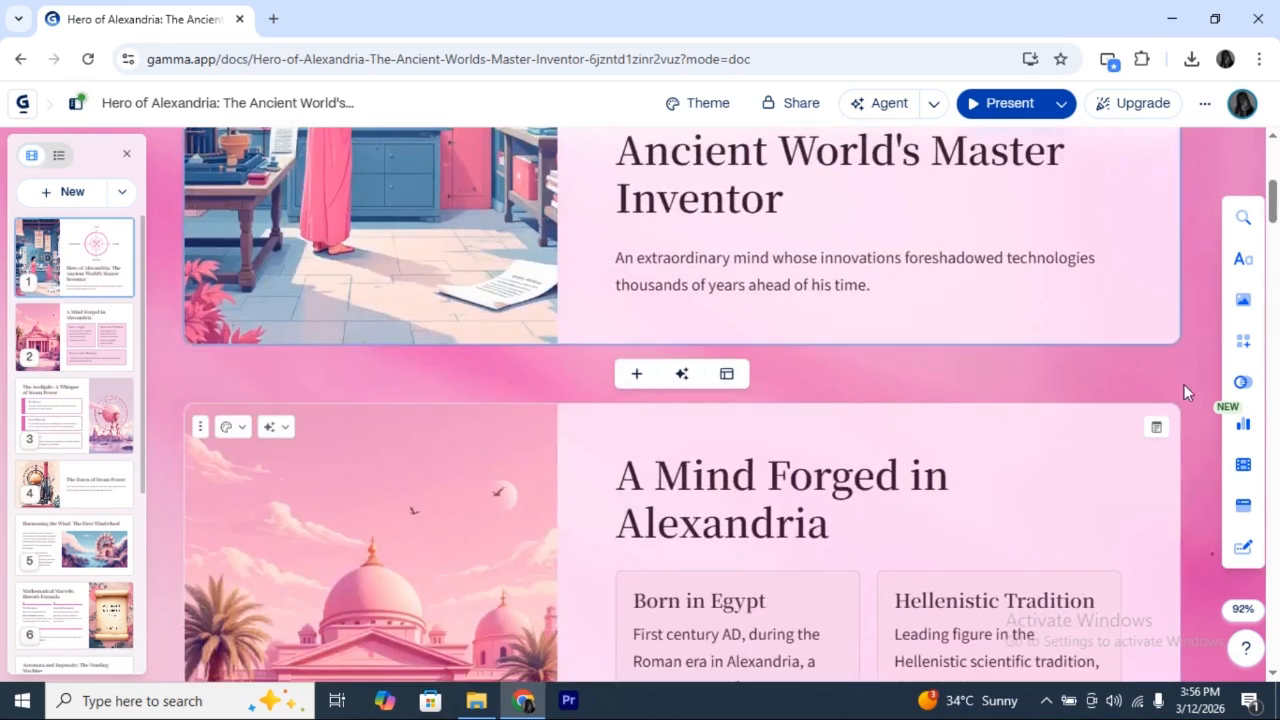
left_click(1242, 381)
scroll(1031, 446, "down", 5)
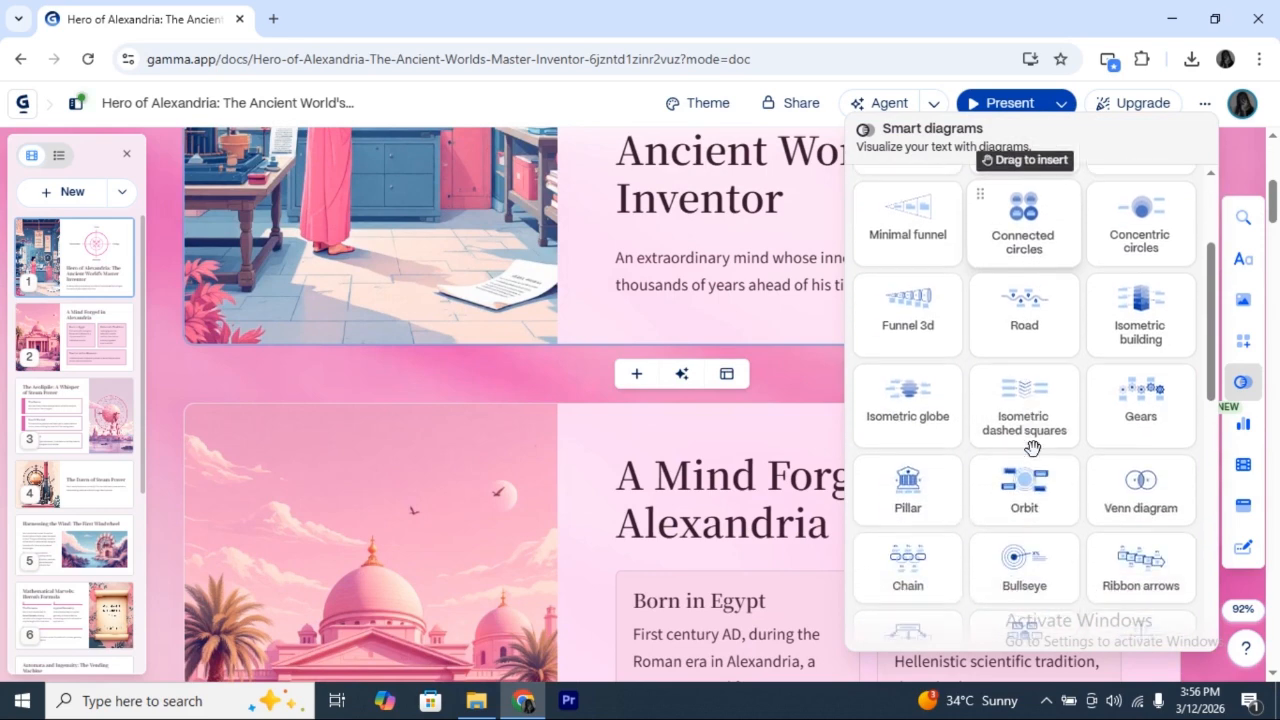
scroll(1031, 446, "down", 5)
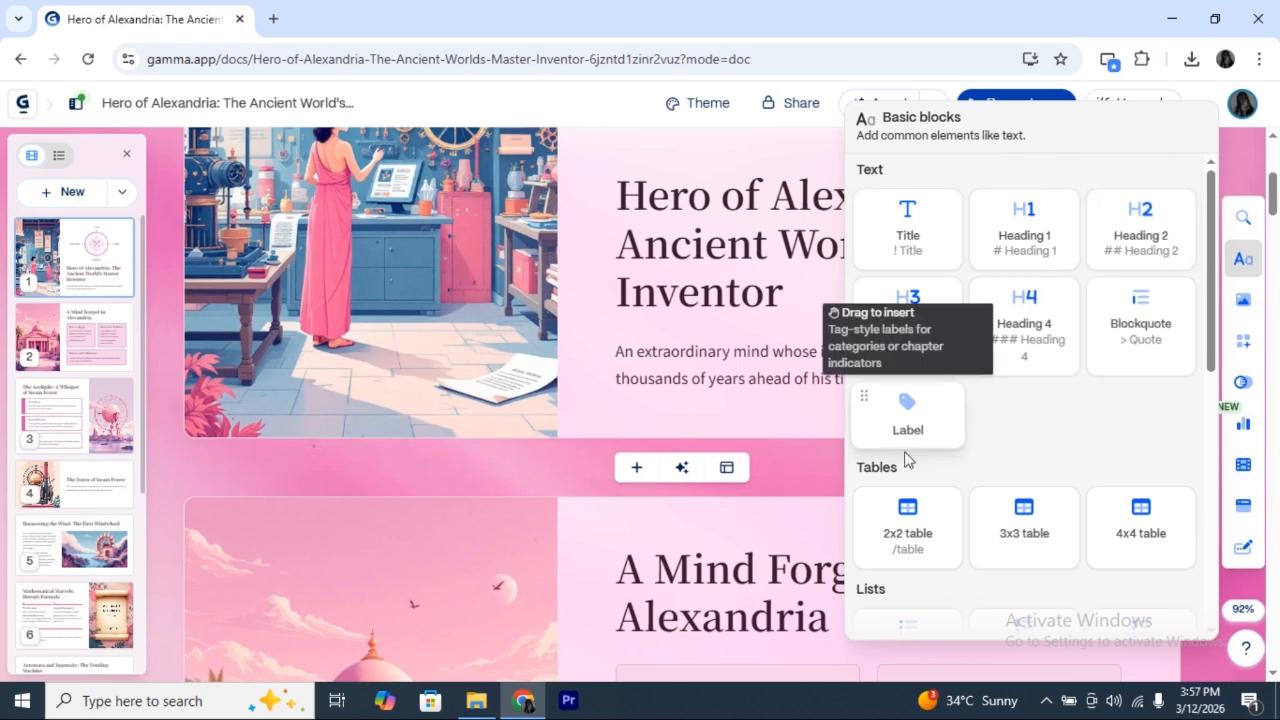
scroll(903, 450, "down", 6)
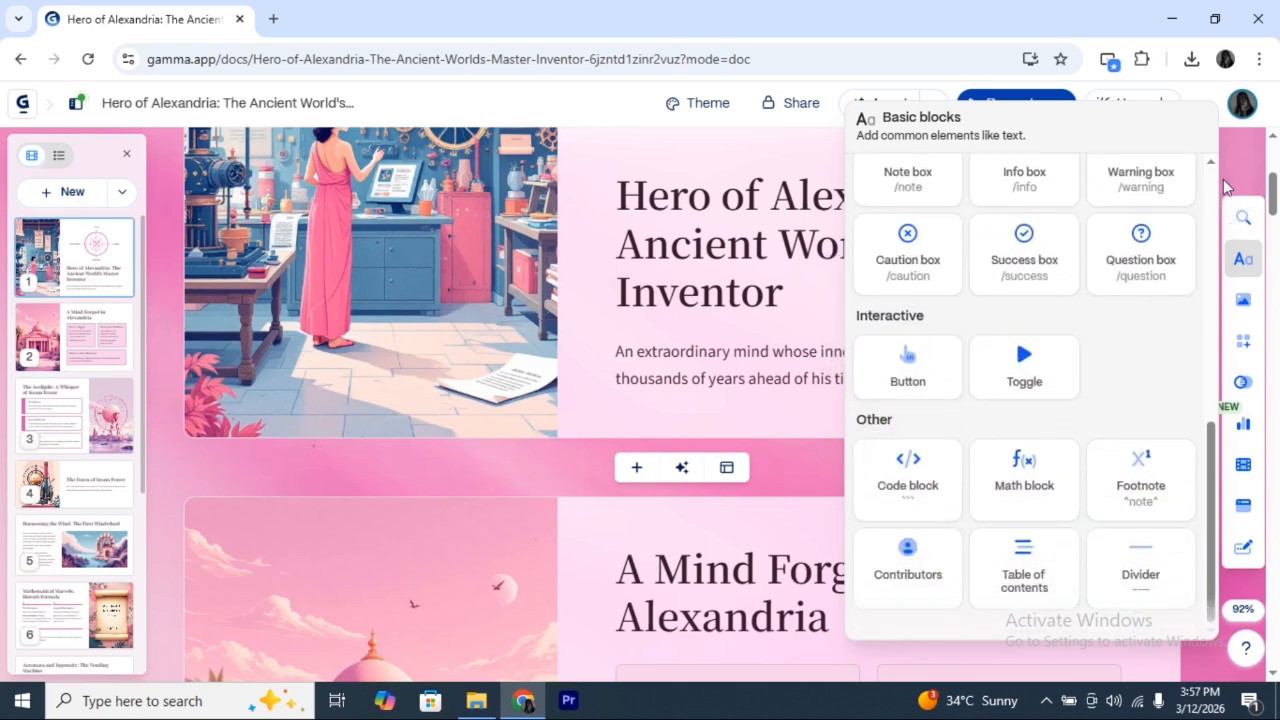
left_click(1249, 174)
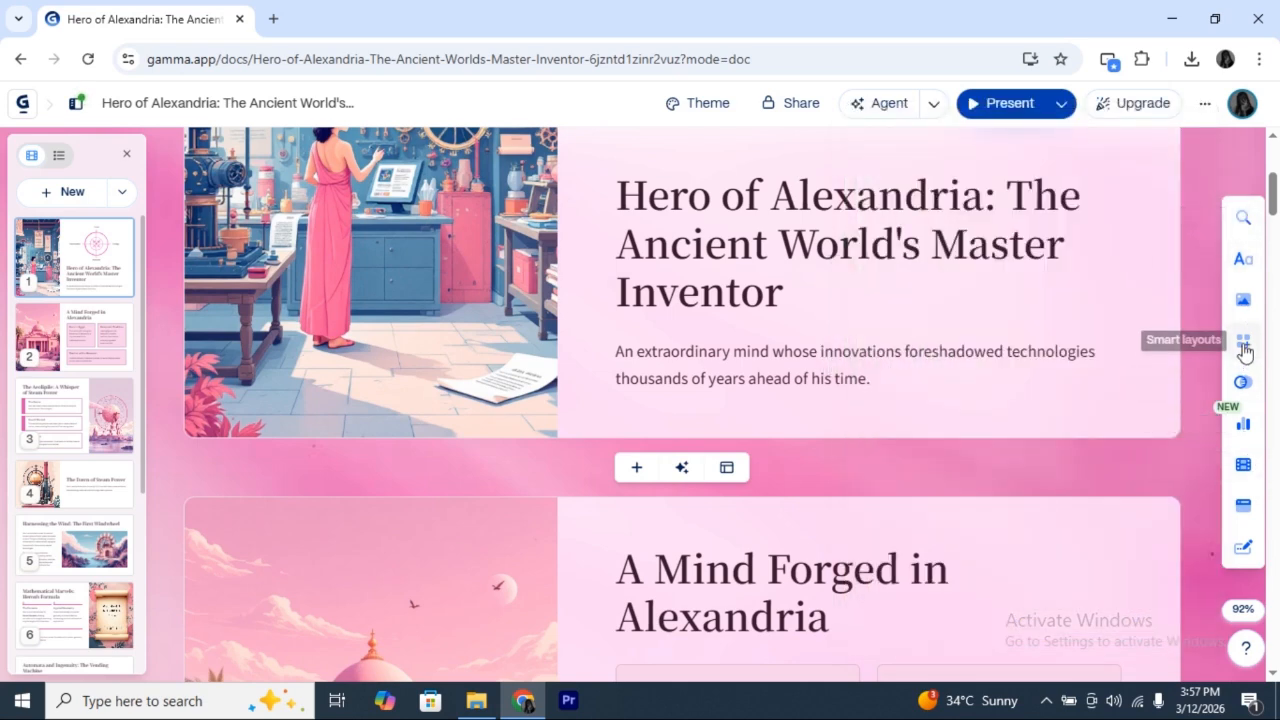
- Examine the smart layouts, the charts and graphs, and the videos and media available for insertion, without inserting any
mouse_move(1243, 347)
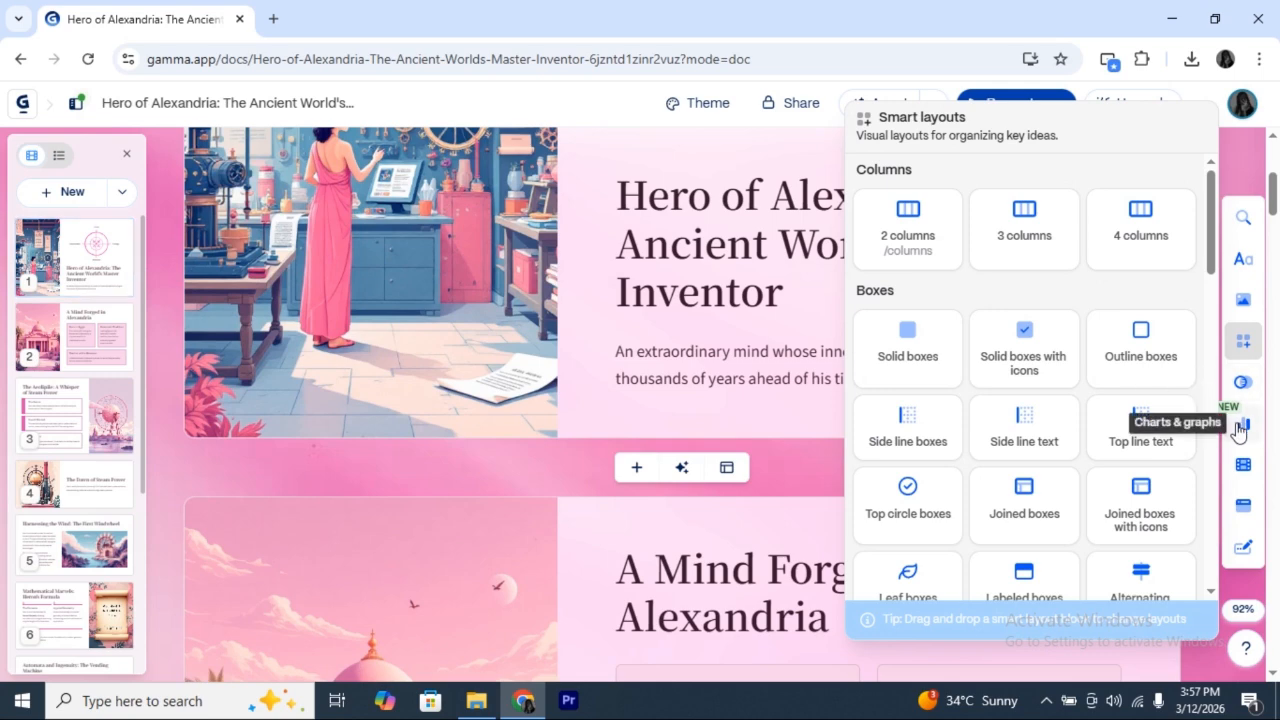
mouse_move(1239, 427)
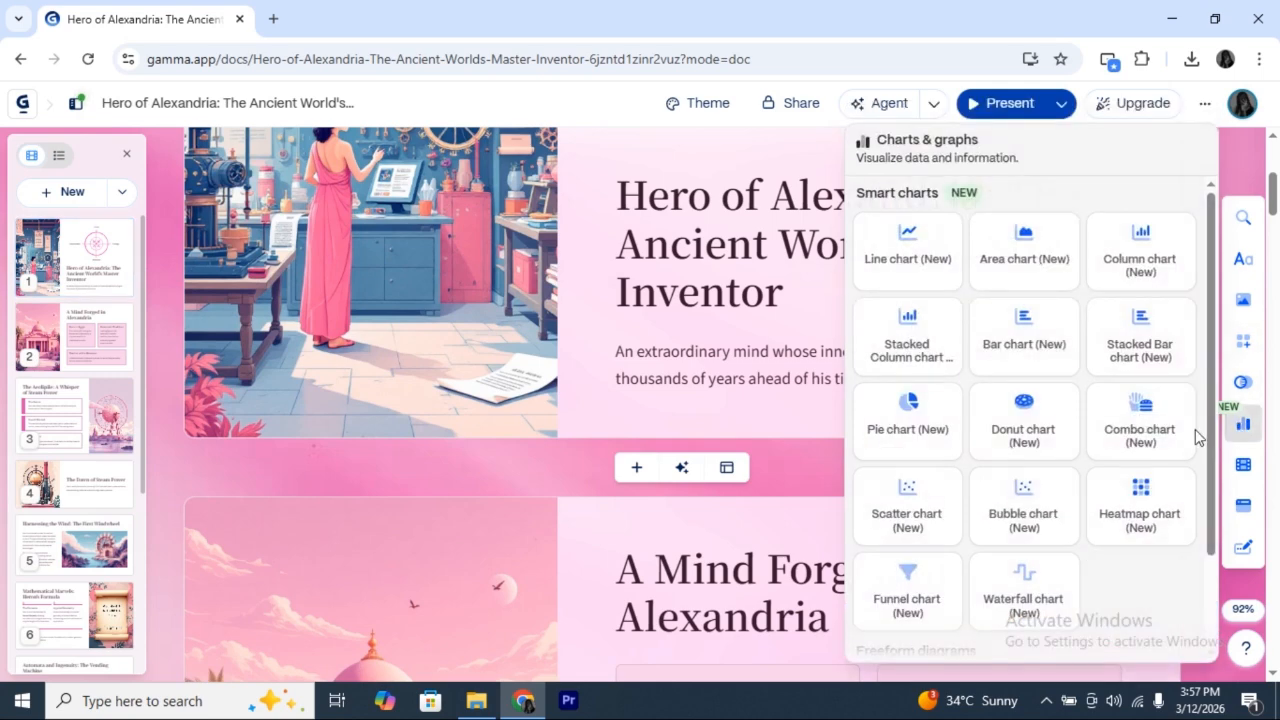
scroll(1047, 491, "down", 1)
scroll(1047, 491, "up", 2)
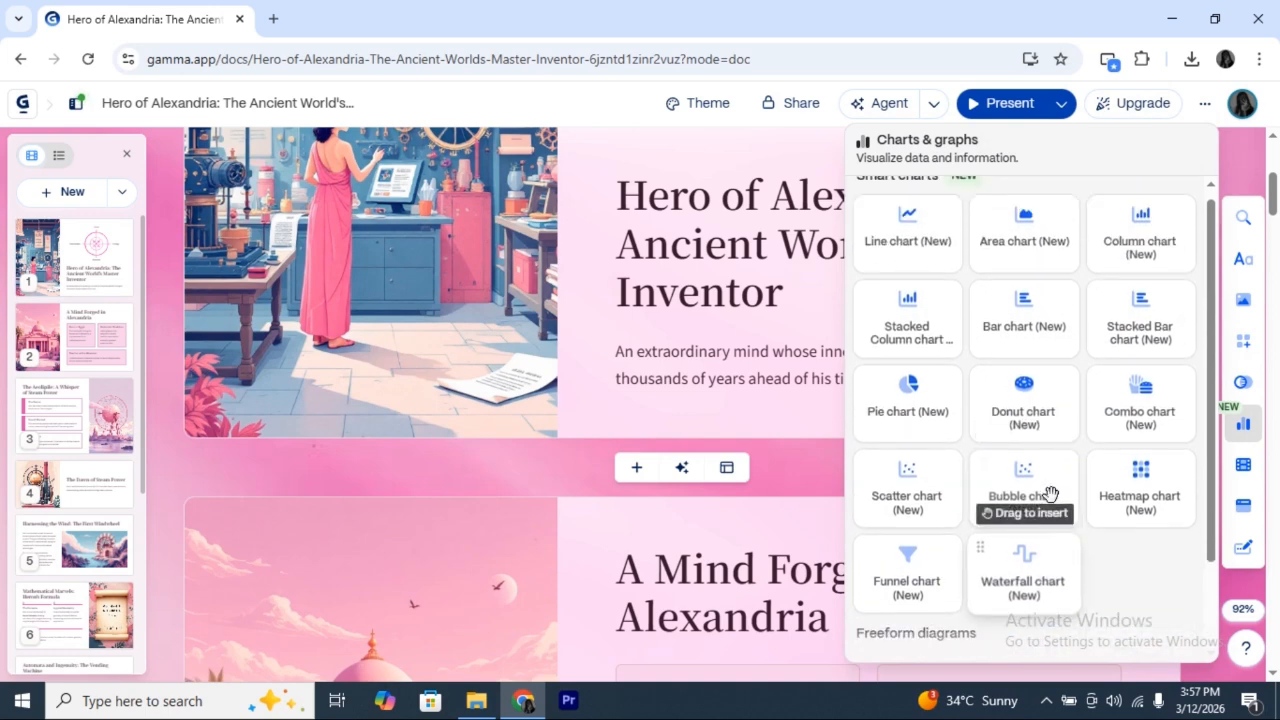
mouse_move(1245, 470)
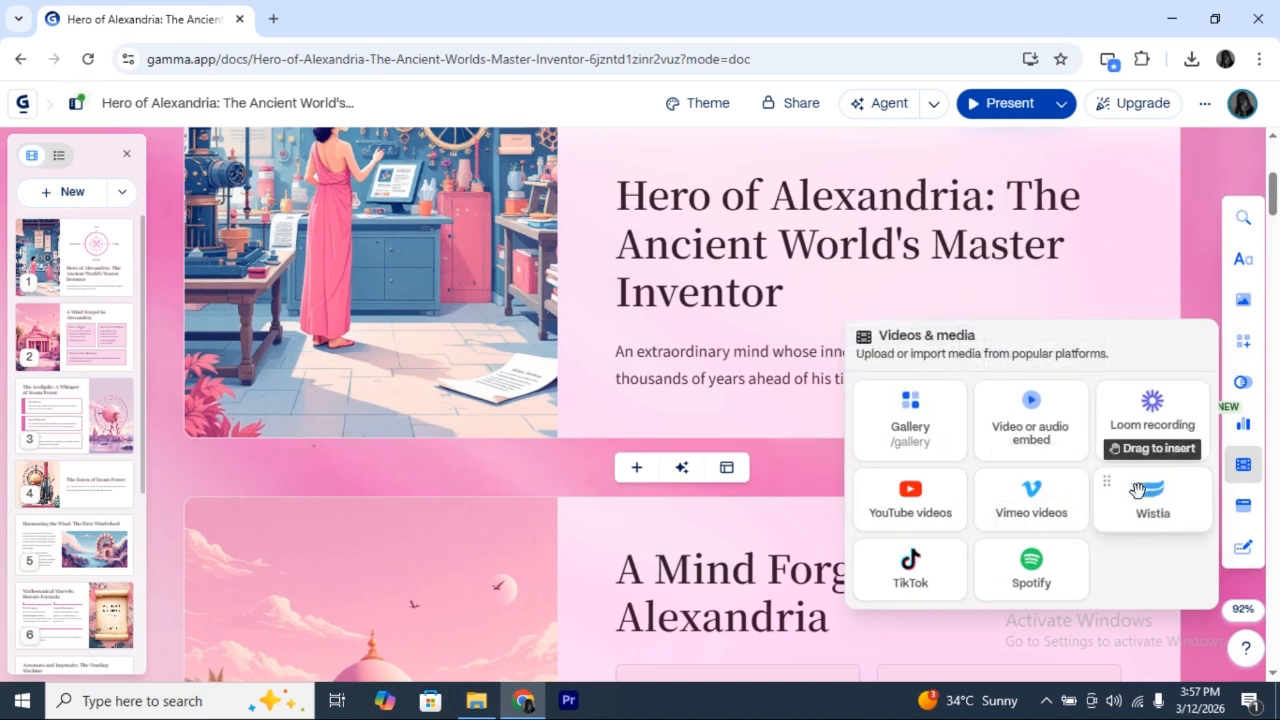
left_click(1244, 513)
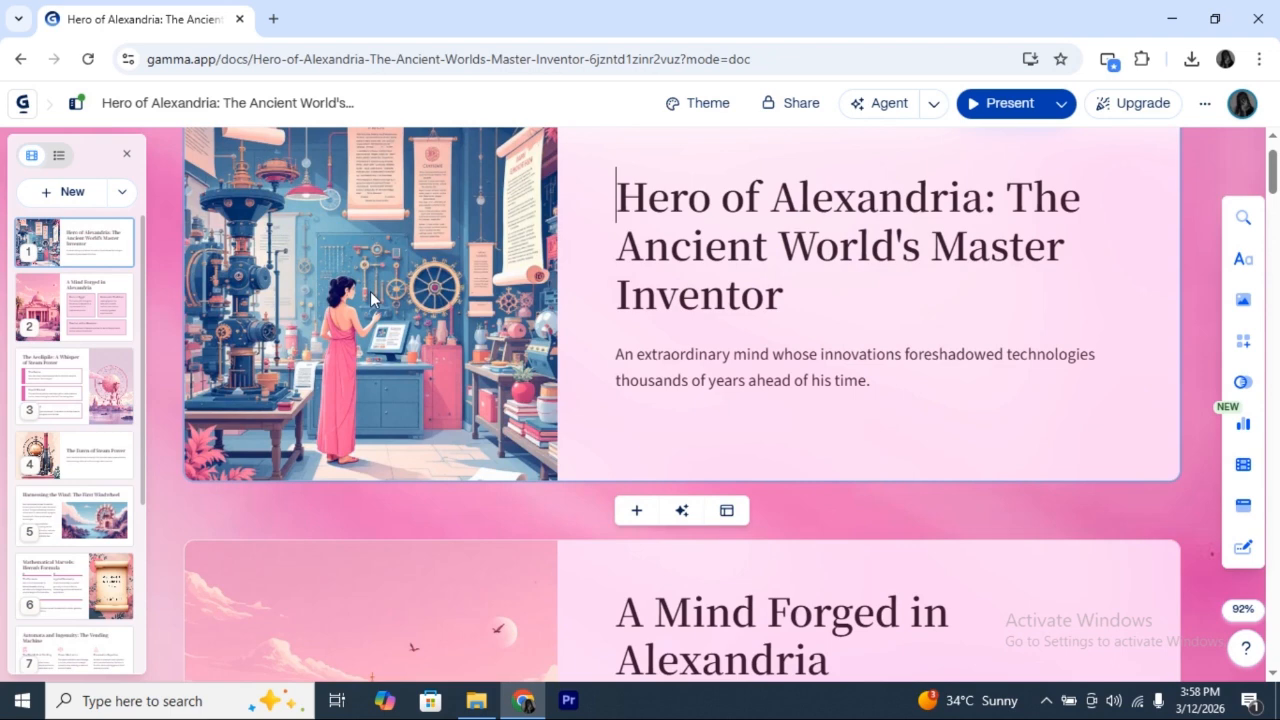
- Try fitting the whole image inside its area on the first card and restore the fill display
scroll(370, 292, "up", 1)
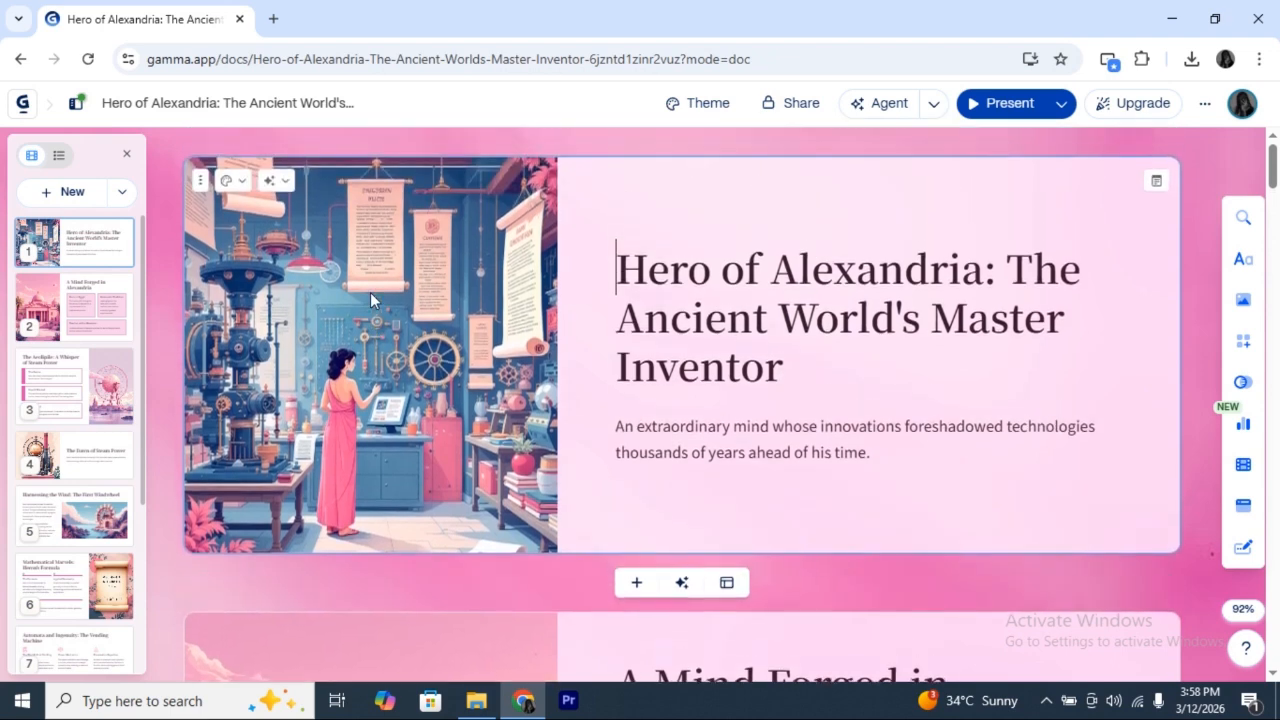
left_click(352, 303)
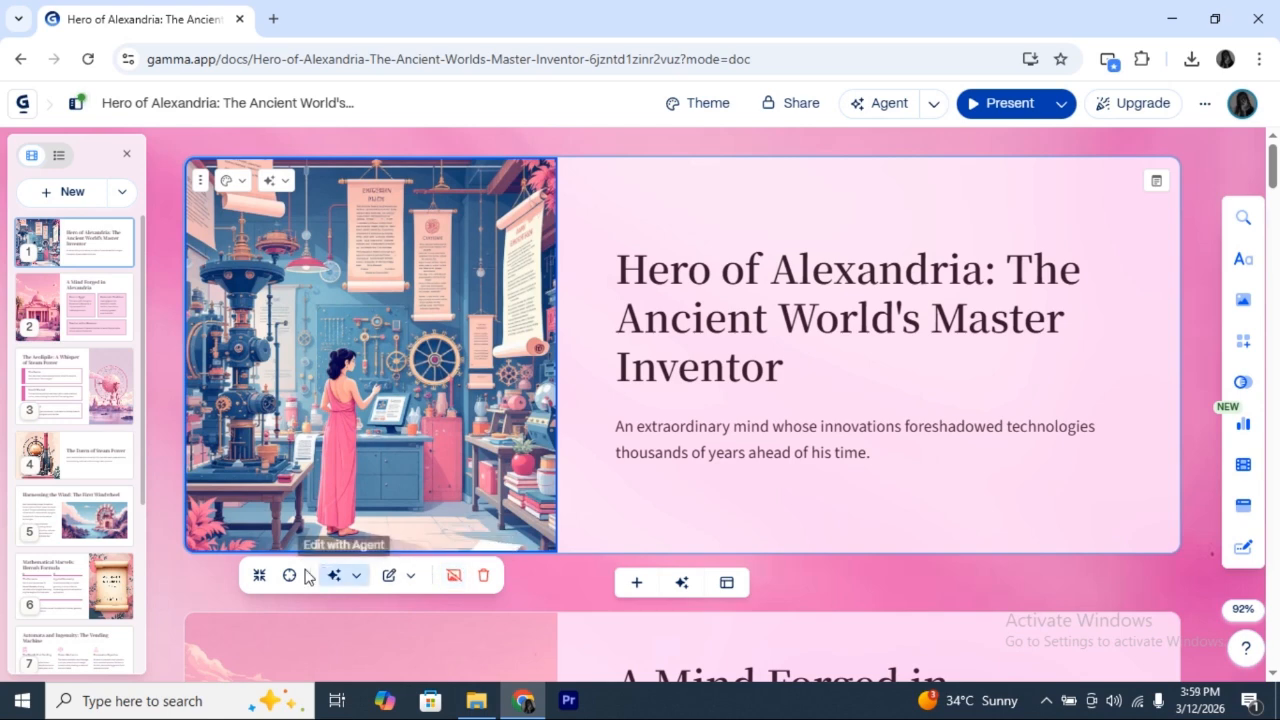
left_click(258, 575)
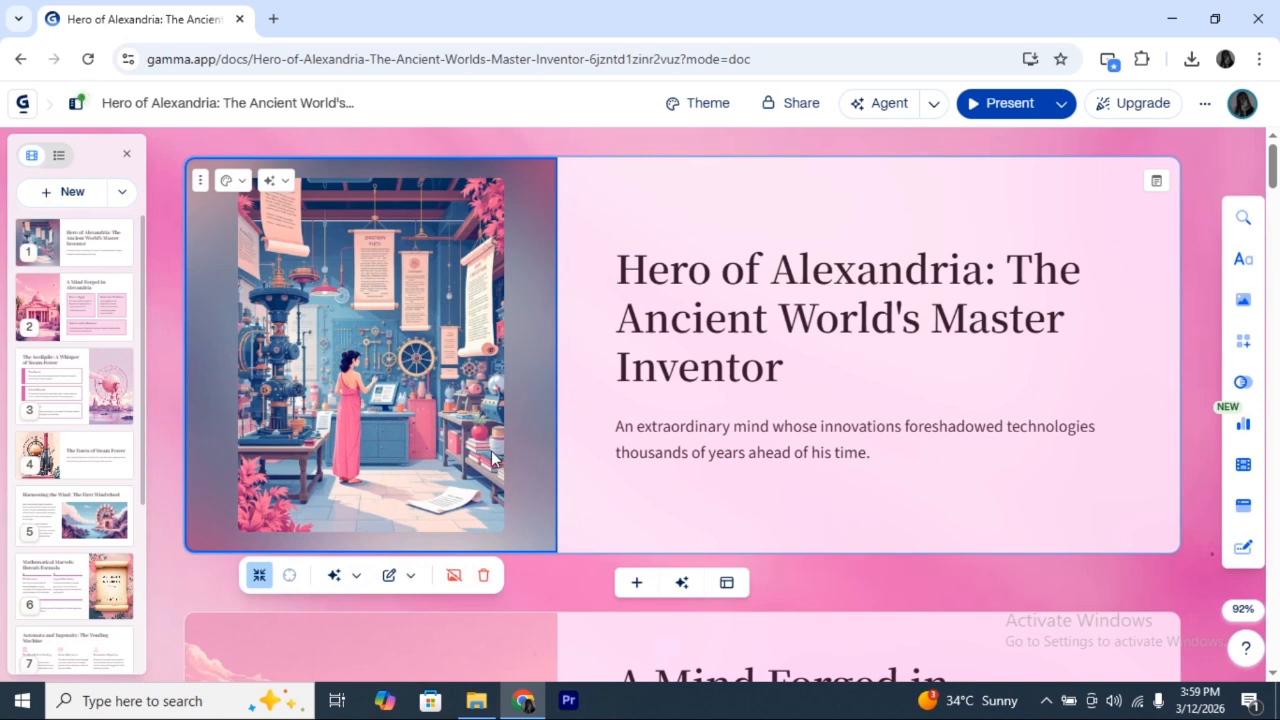
left_click(258, 577)
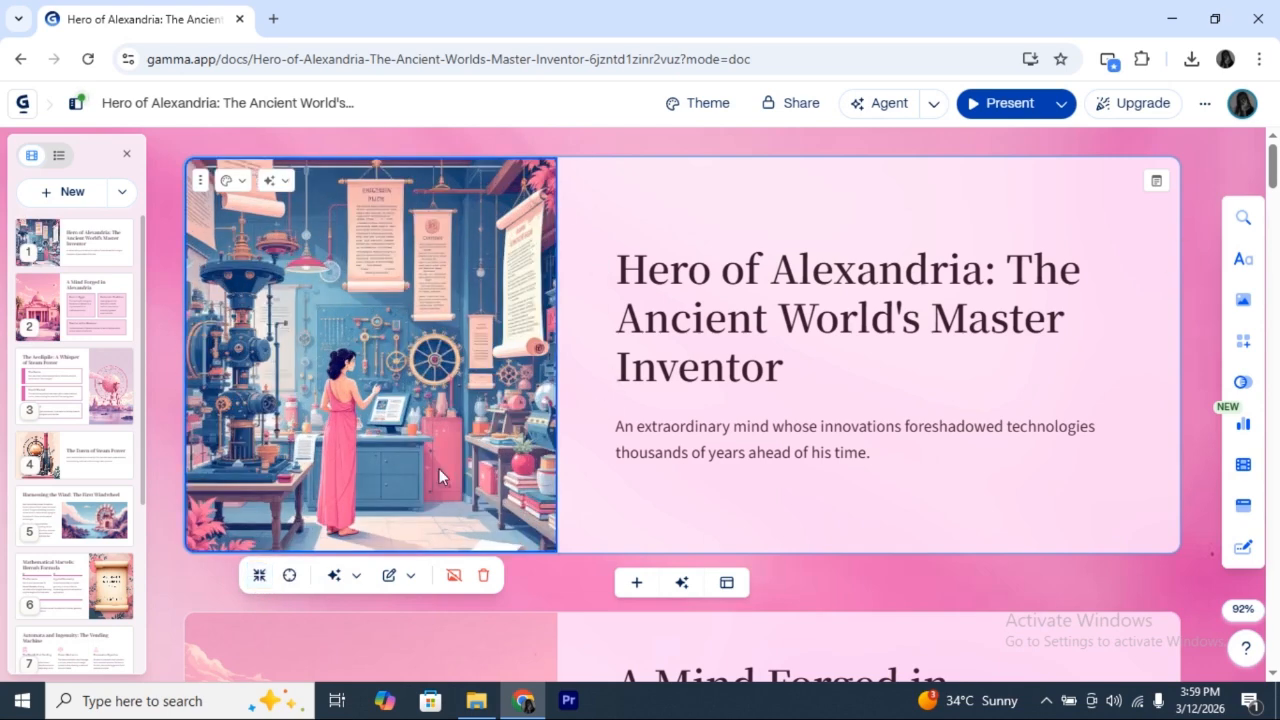
- Move the focal point of the first card's image slightly to the right, onto the wheel beside the woman
left_click(289, 575)
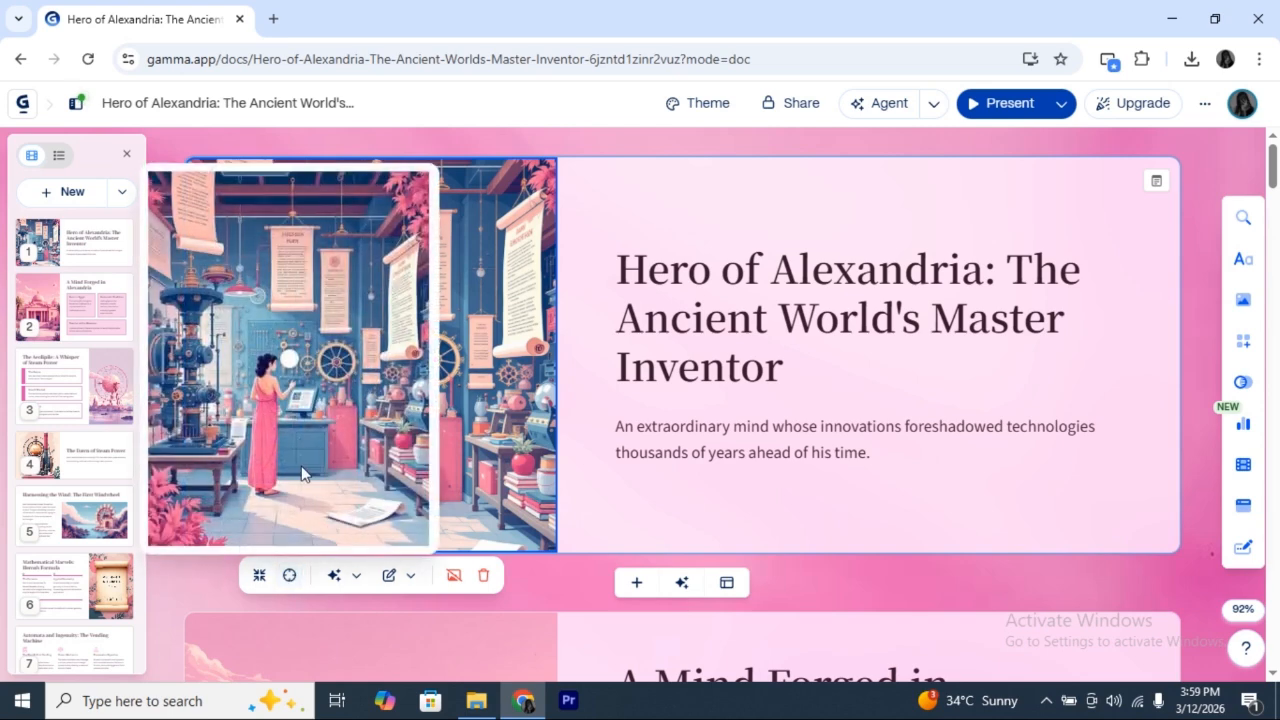
left_click_drag(288, 366, 345, 366)
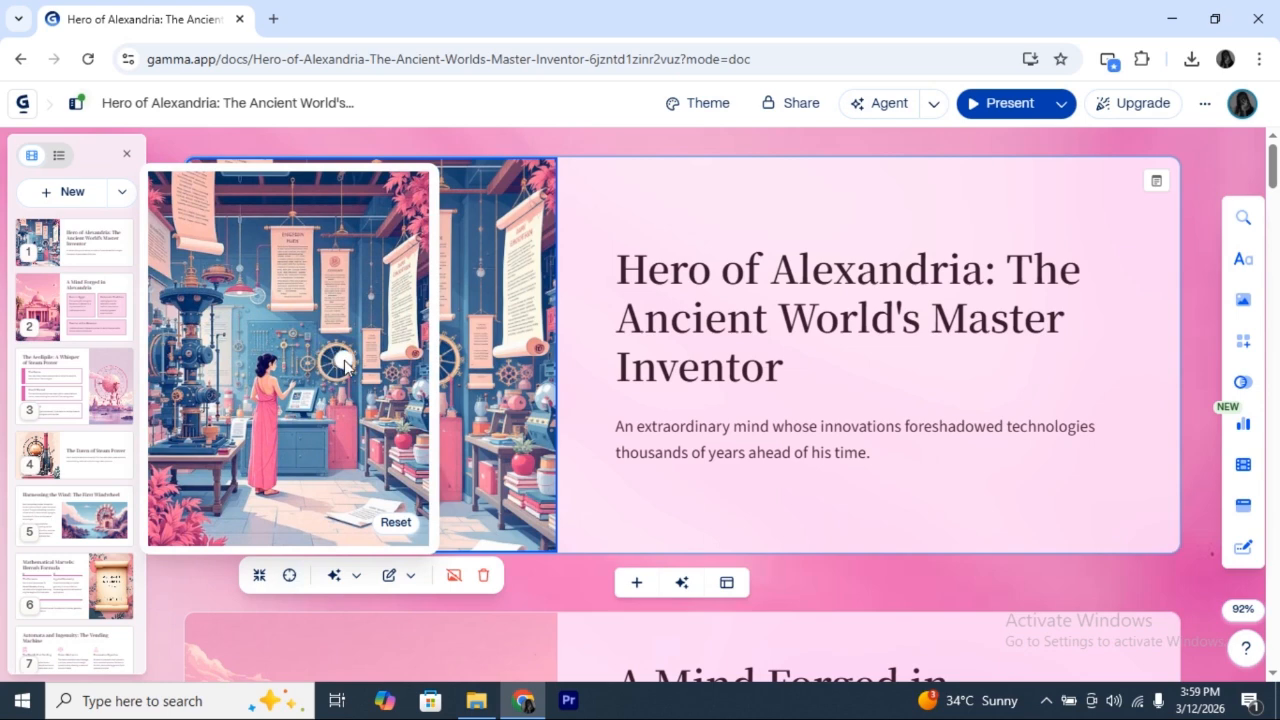
left_click(478, 343)
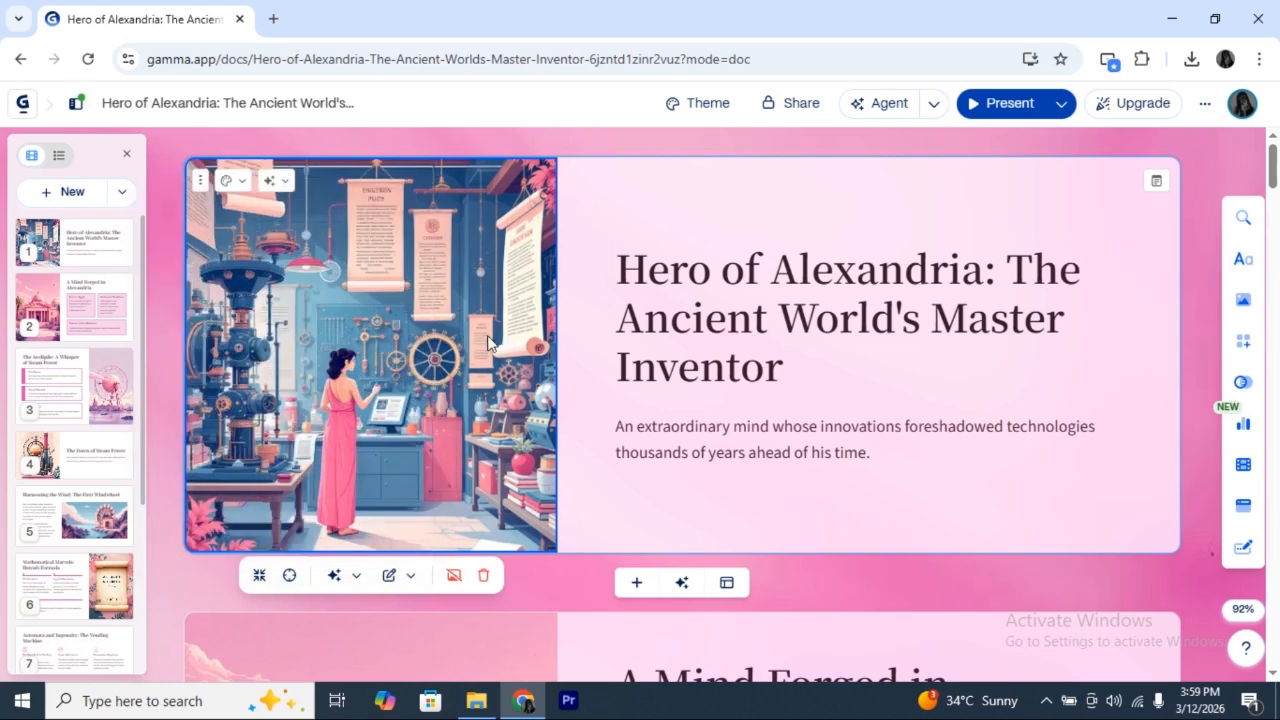
- Examine the AI image settings for the first card's image, including prompt, art style, aspect ratio and model, without changing them
left_click(391, 584)
mouse_move(428, 543)
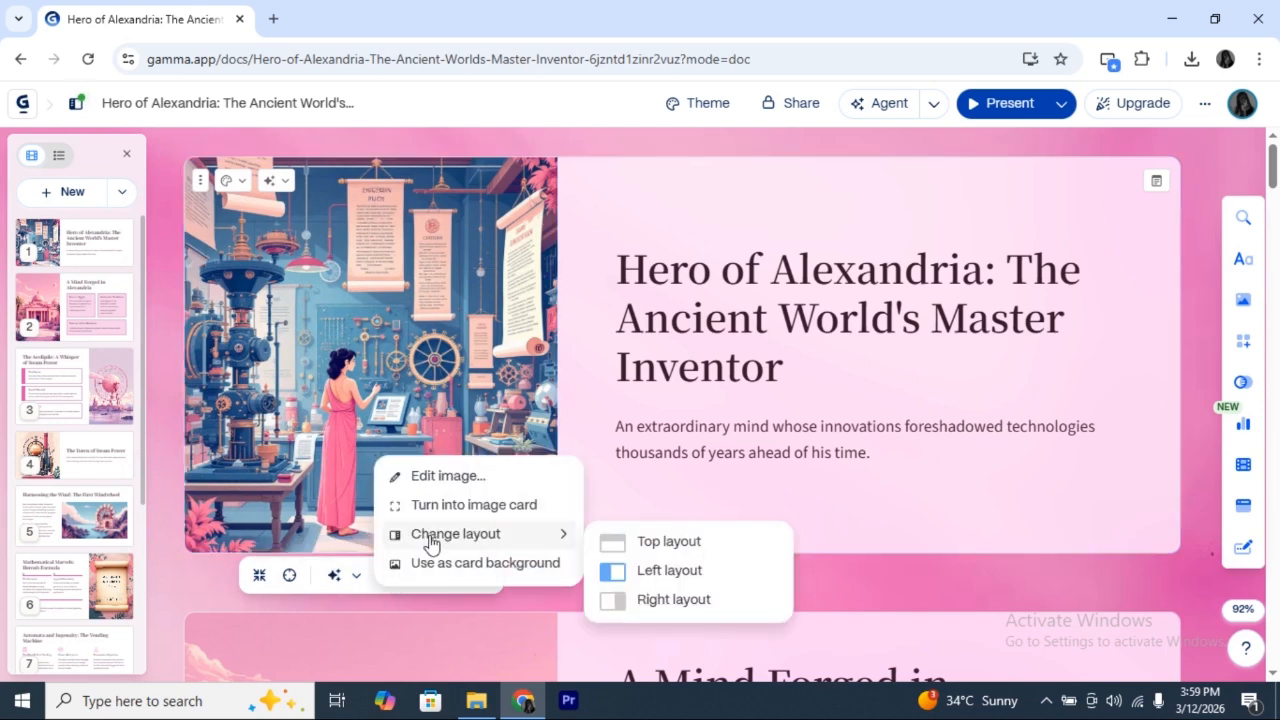
left_click(440, 476)
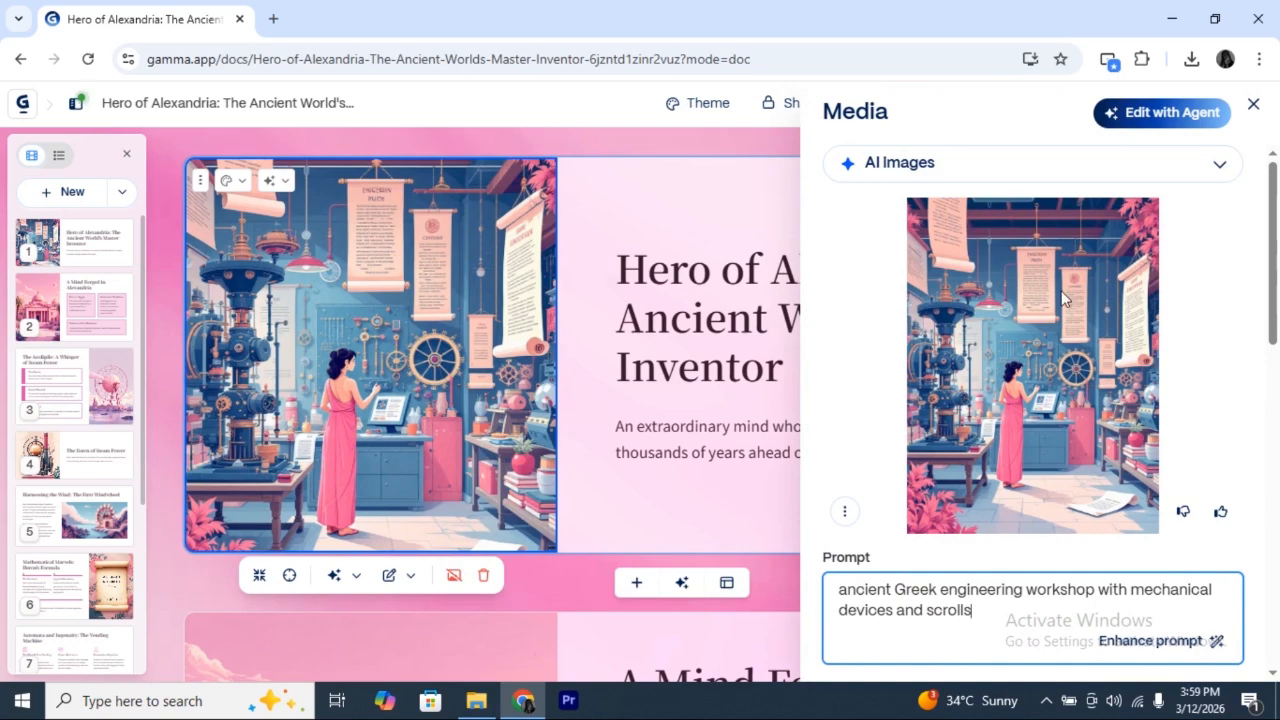
scroll(1063, 466, "down", 5)
scroll(1143, 374, "up", 2)
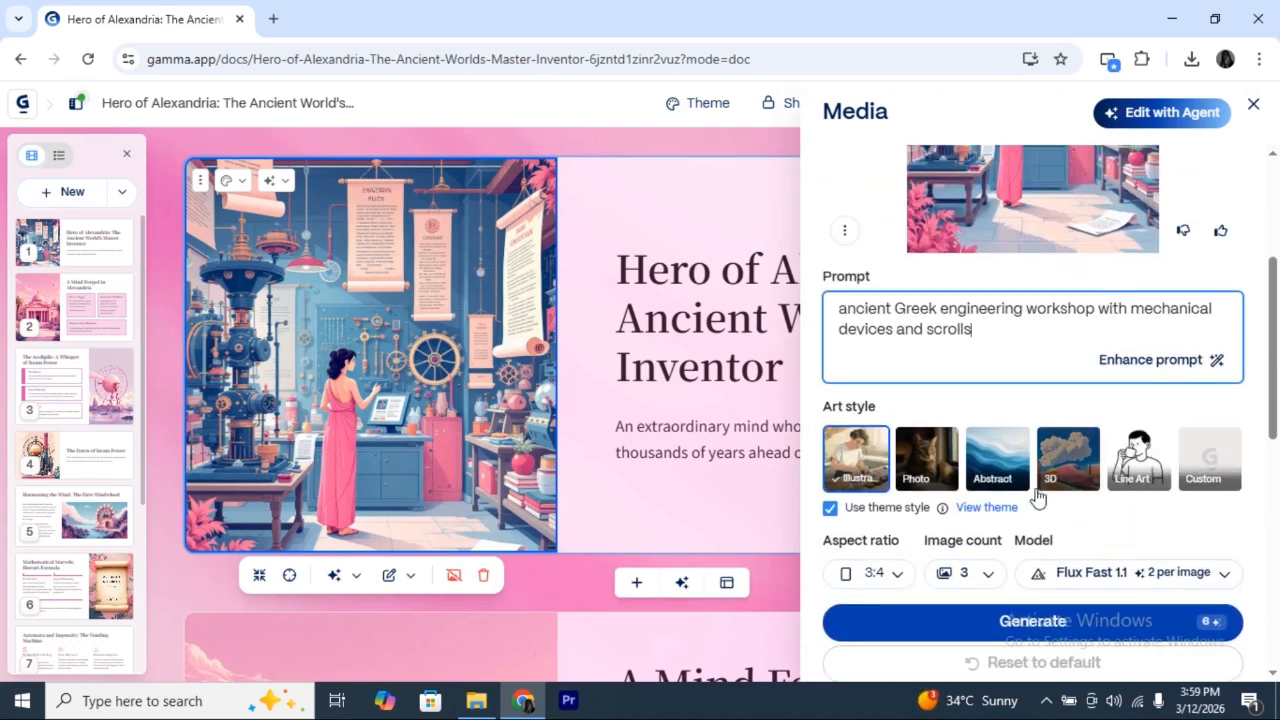
scroll(1038, 497, "down", 2)
scroll(1035, 485, "up", 1)
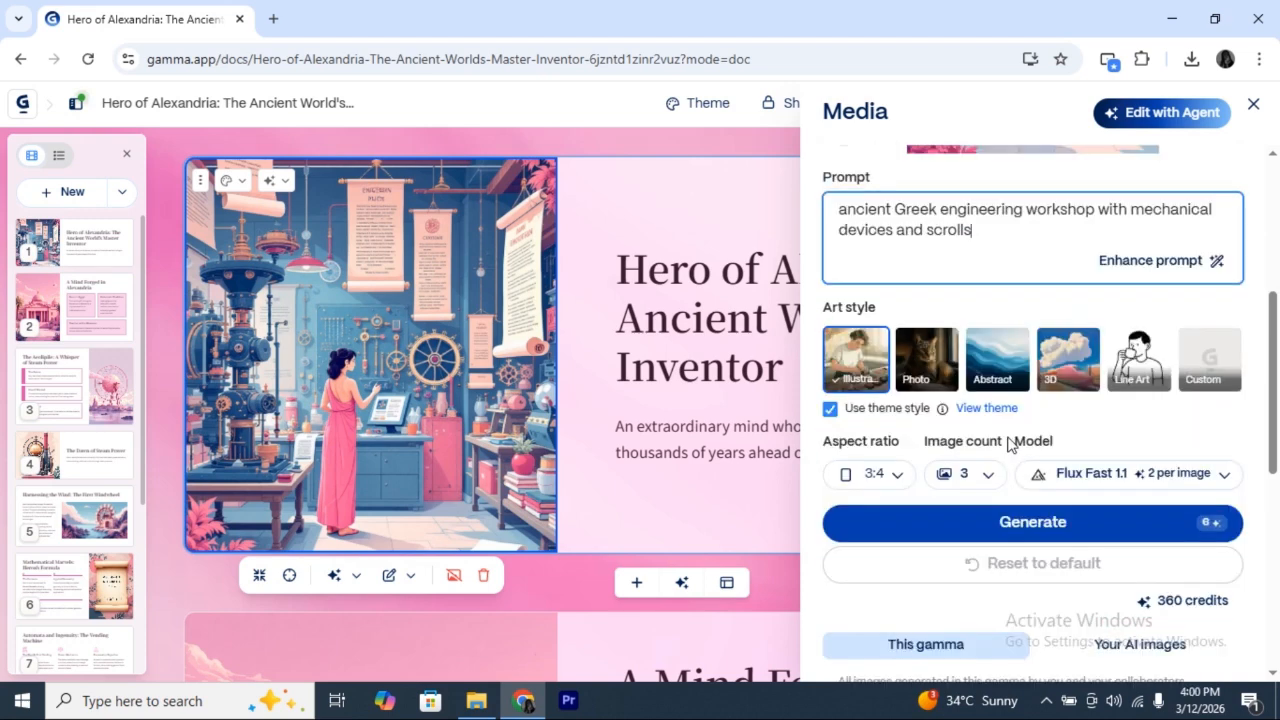
key("Escape")
- Change the first card's image placement to the right layout
left_click(406, 483)
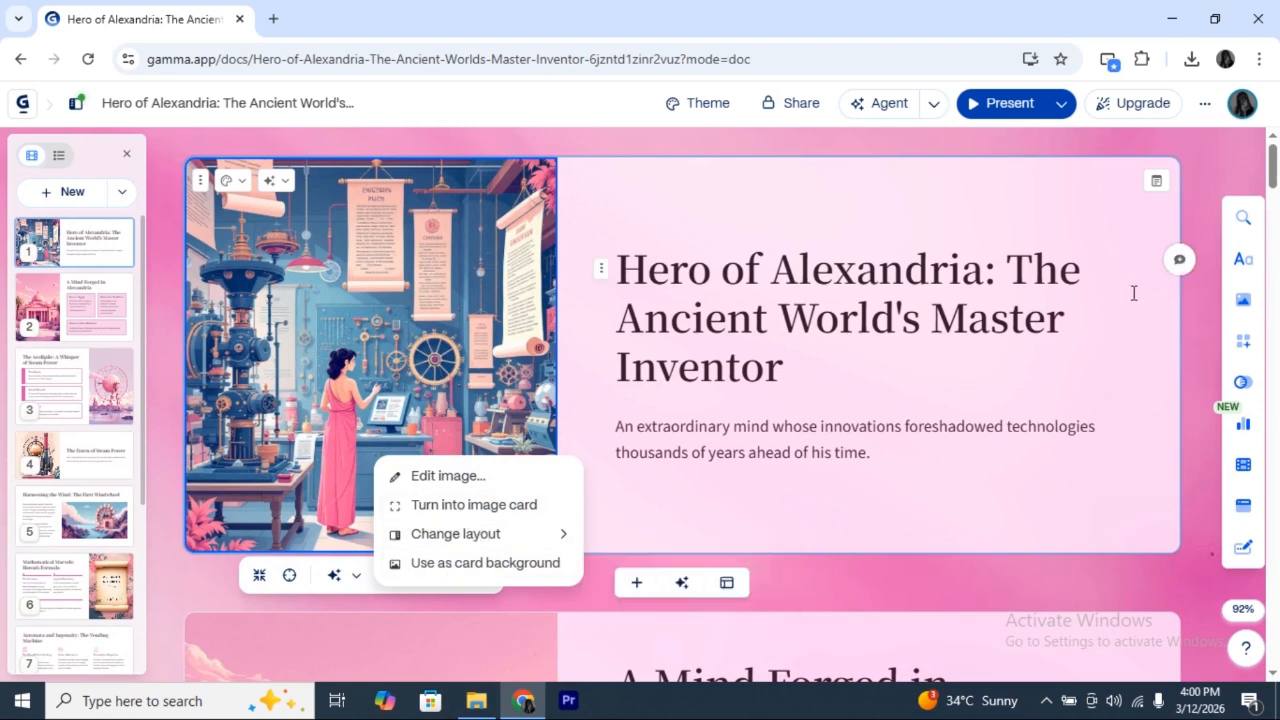
left_click(411, 576)
mouse_move(449, 540)
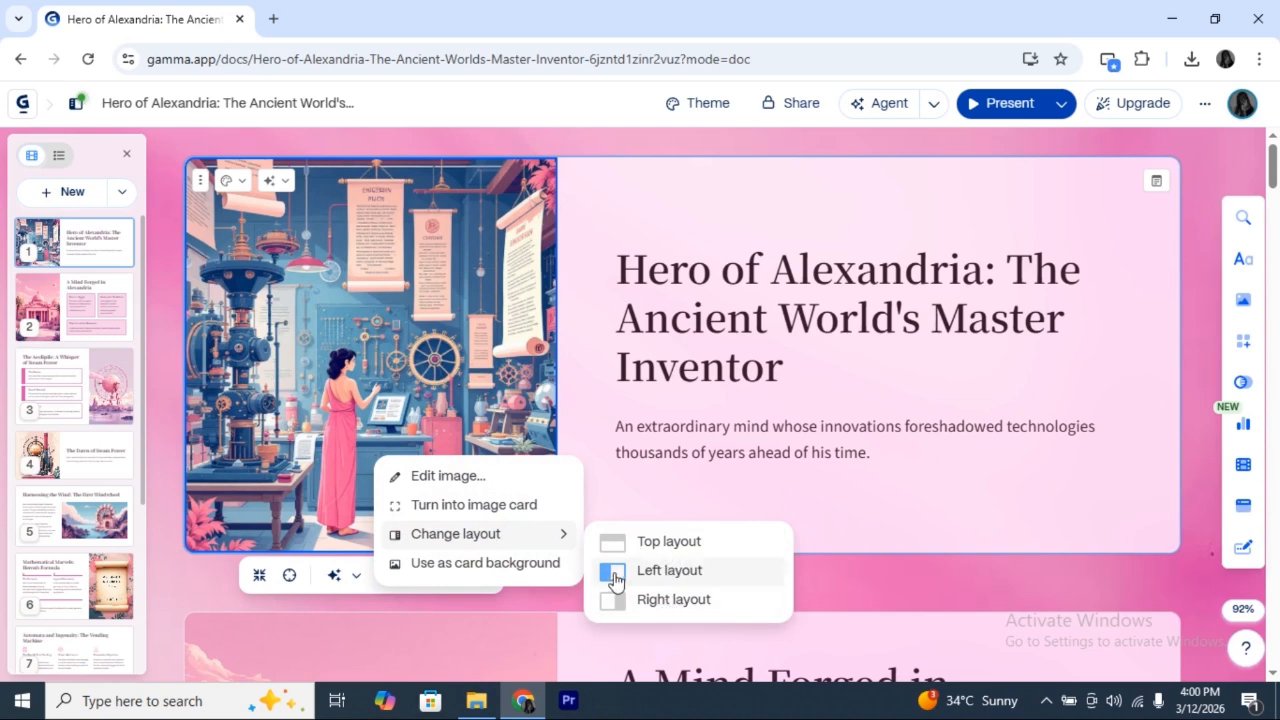
left_click(678, 600)
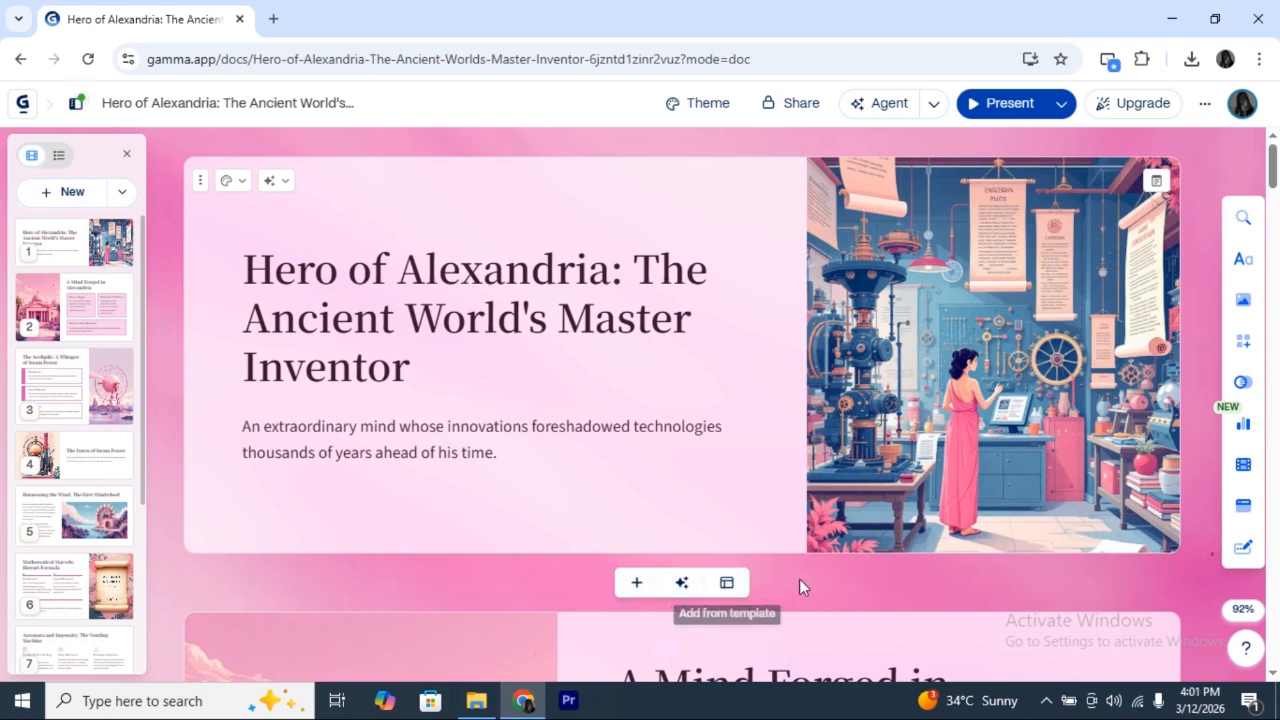
- Inspect the editing options for the text boxes and image on the second card and look through the following cards
scroll(611, 547, "down", 5)
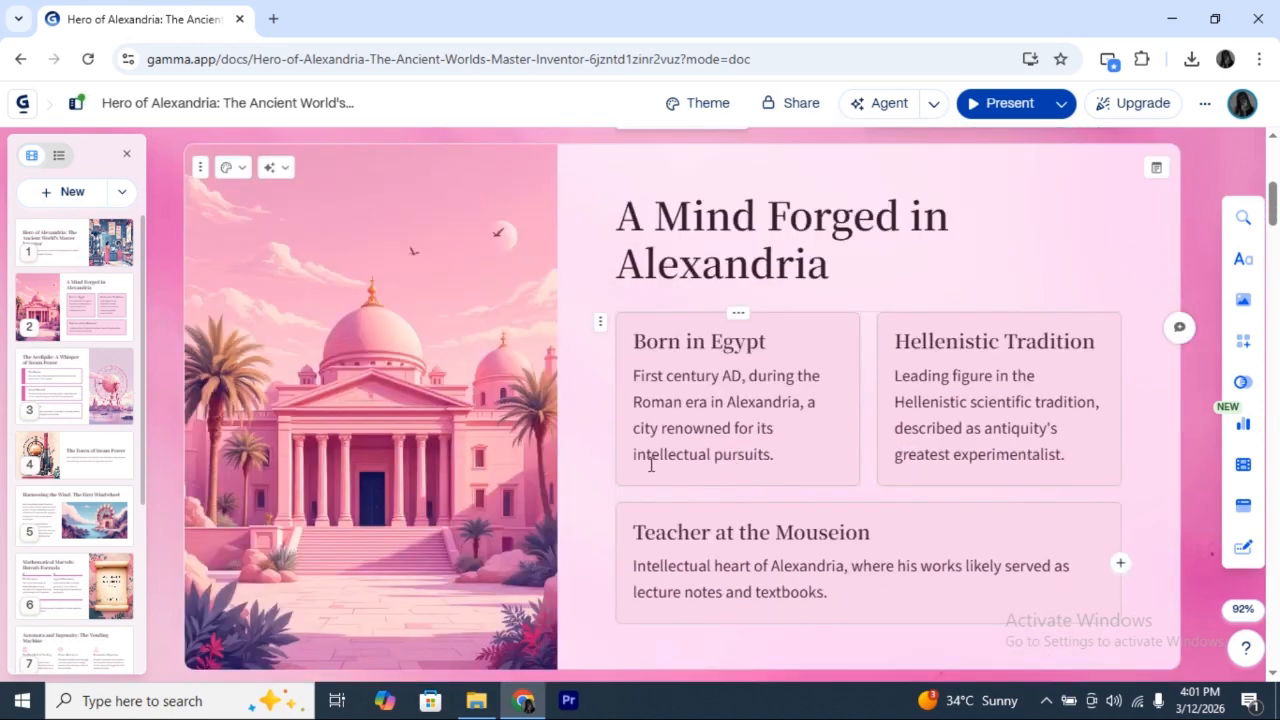
left_click_drag(651, 460, 775, 456)
left_click(834, 449)
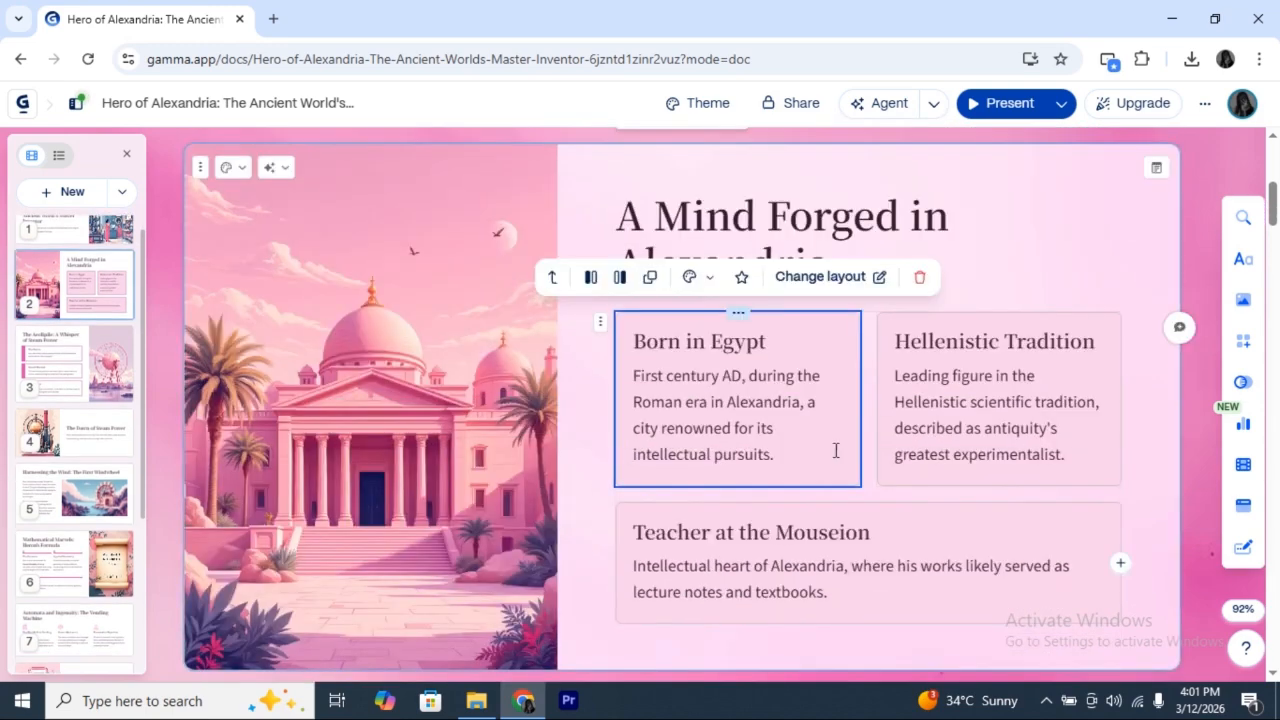
left_click(931, 457)
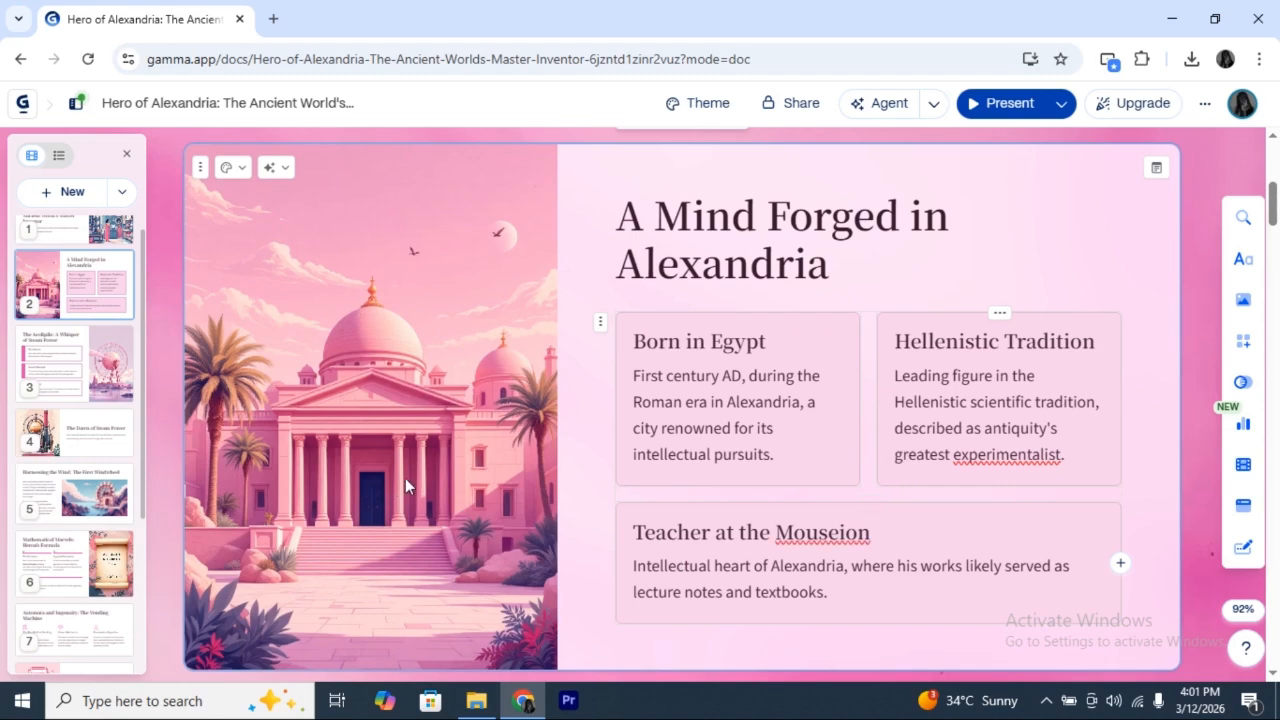
left_click(405, 478)
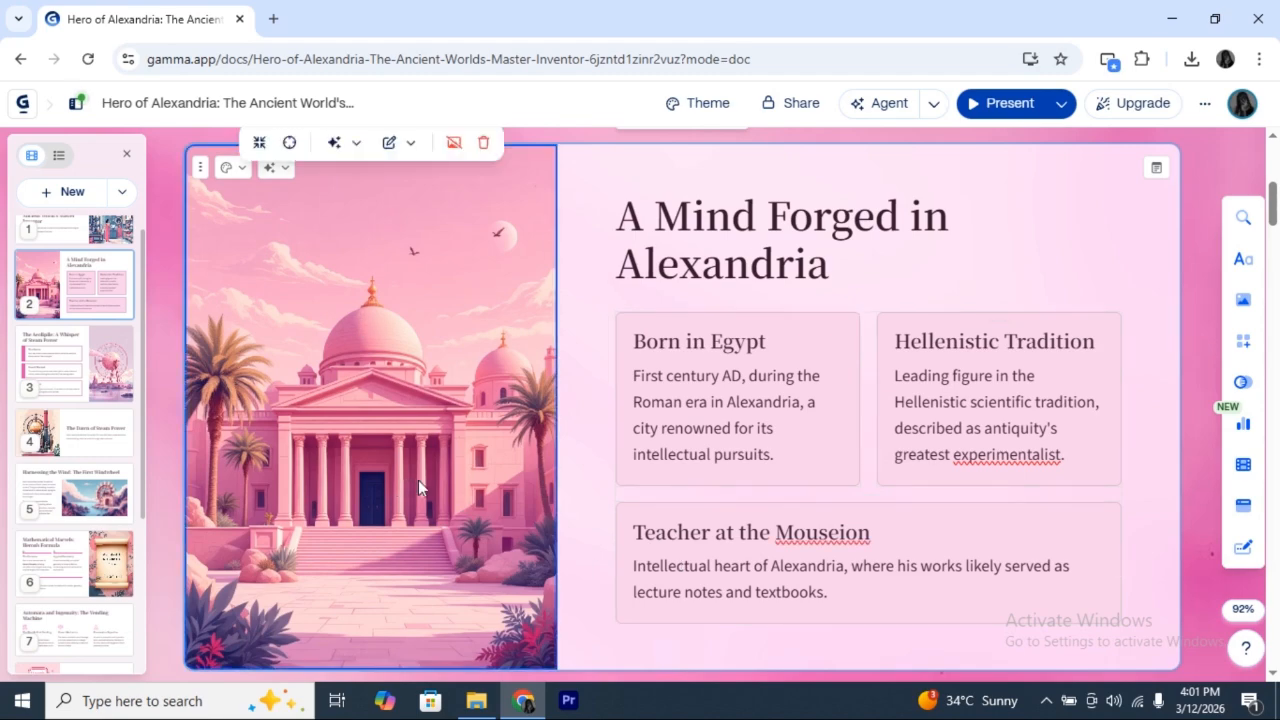
scroll(418, 480, "down", 10)
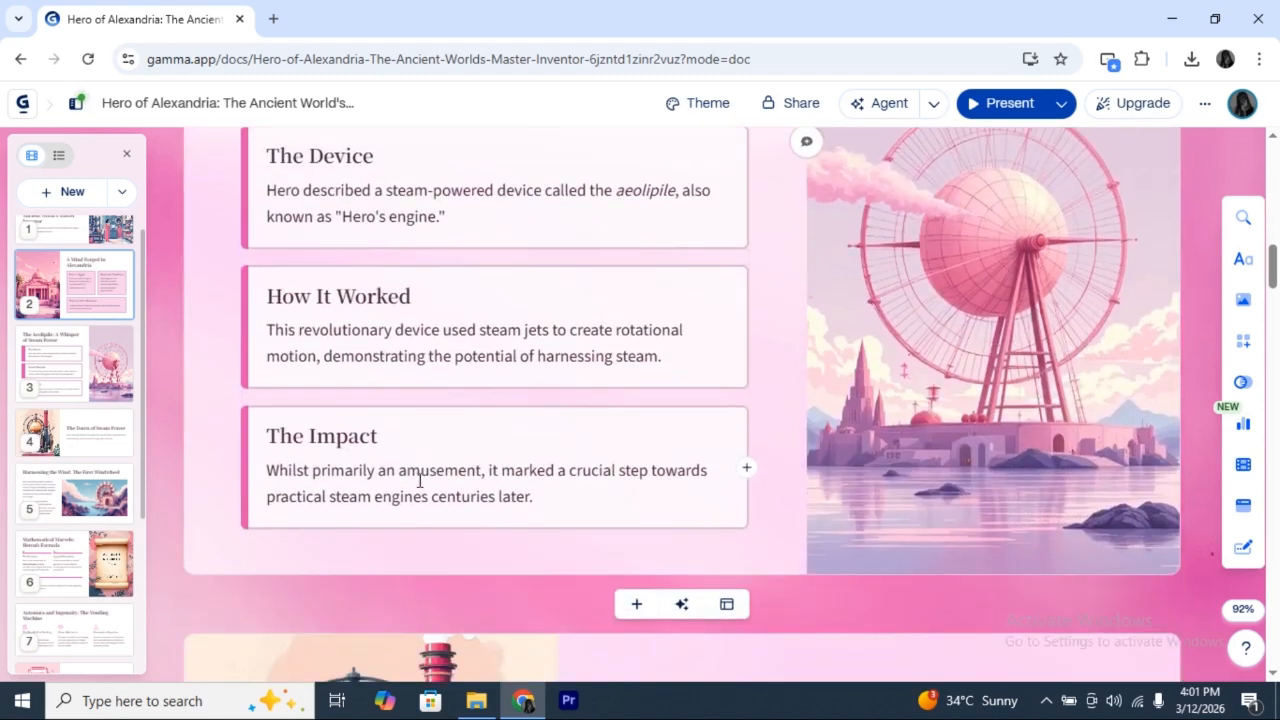
scroll(419, 481, "down", 20)
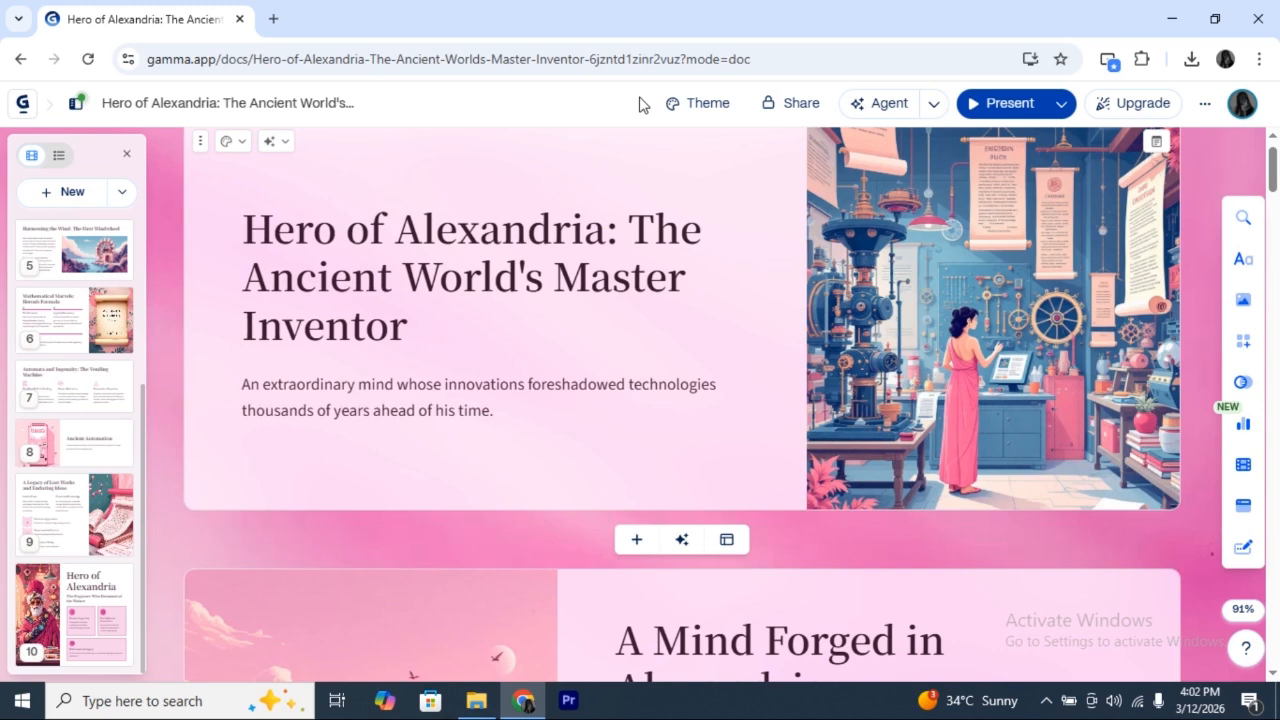
- Apply the Gold Leaf theme to the presentation and check the first two cards in the new style
left_click(712, 106)
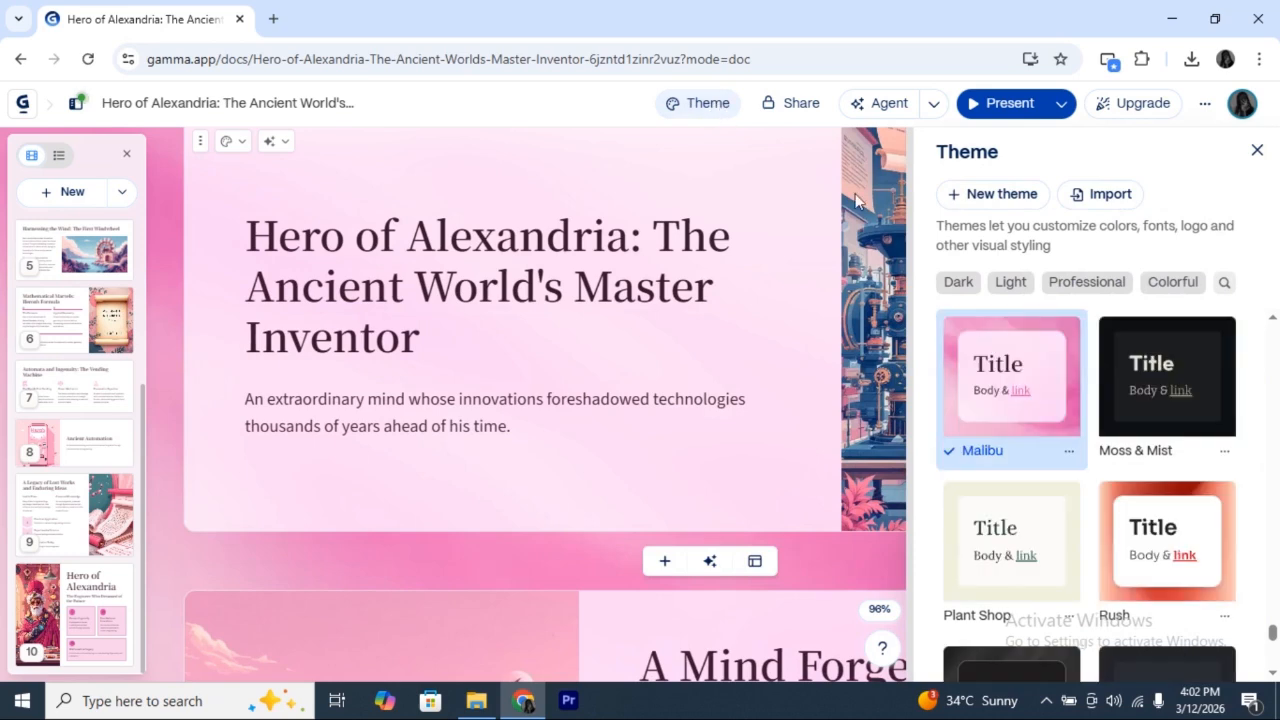
scroll(1143, 500, "down", 3)
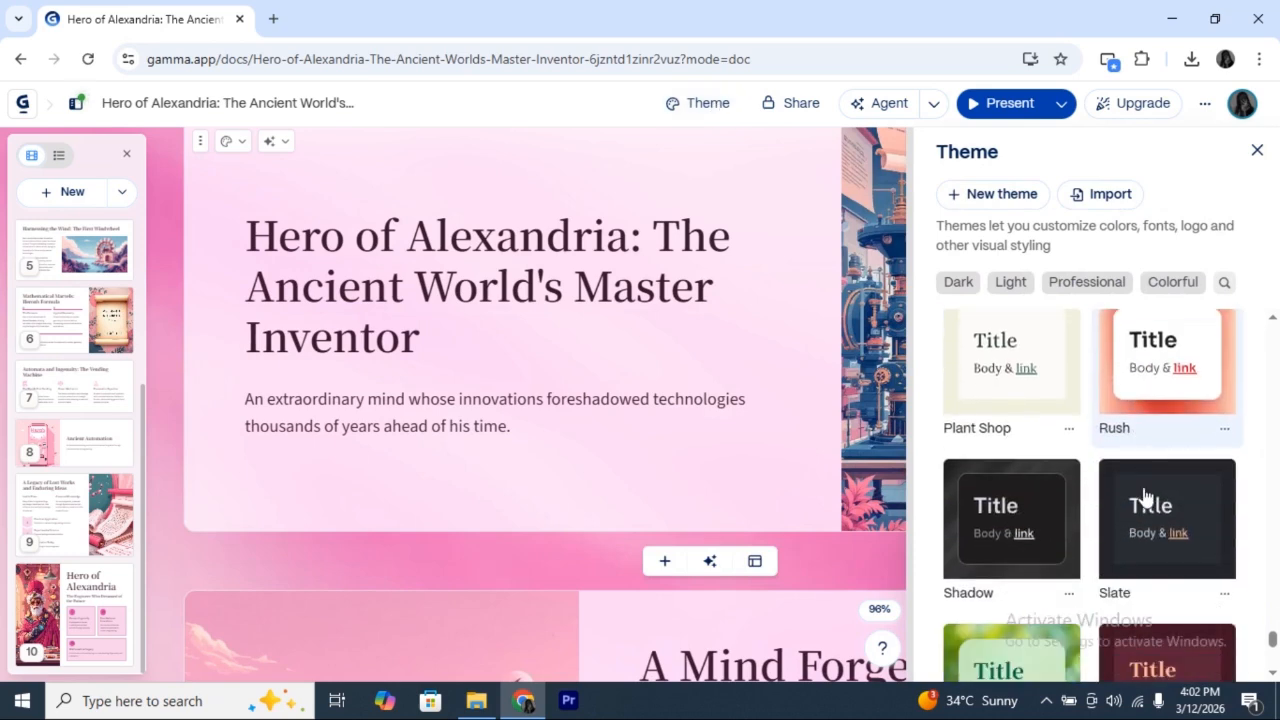
scroll(1145, 497, "down", 1)
scroll(1143, 495, "up", 7)
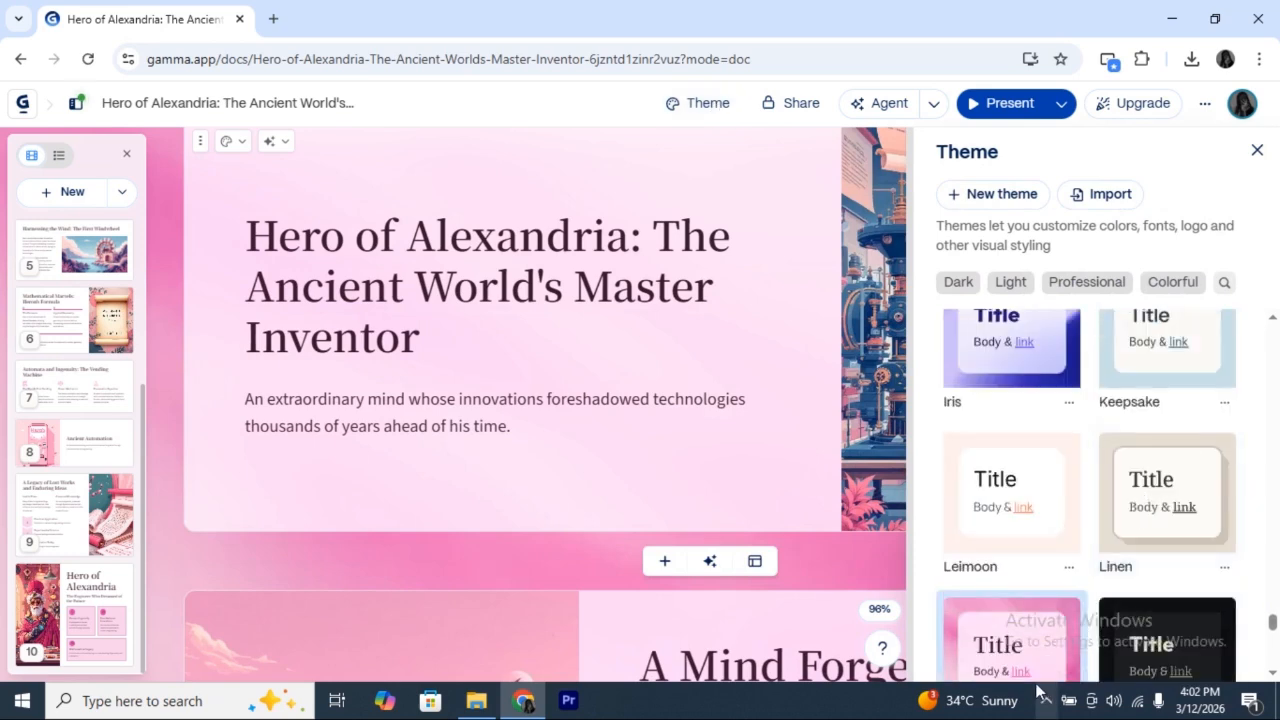
scroll(1000, 624, "down", 2)
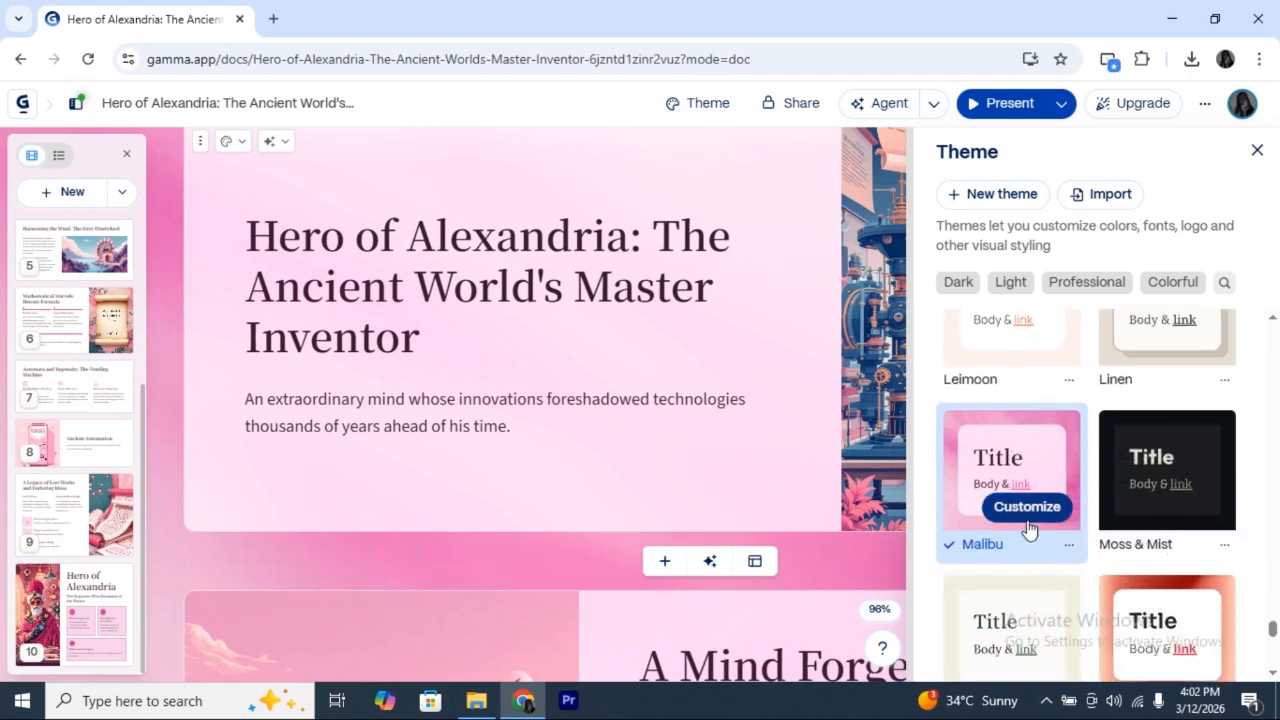
scroll(1100, 540, "up", 3)
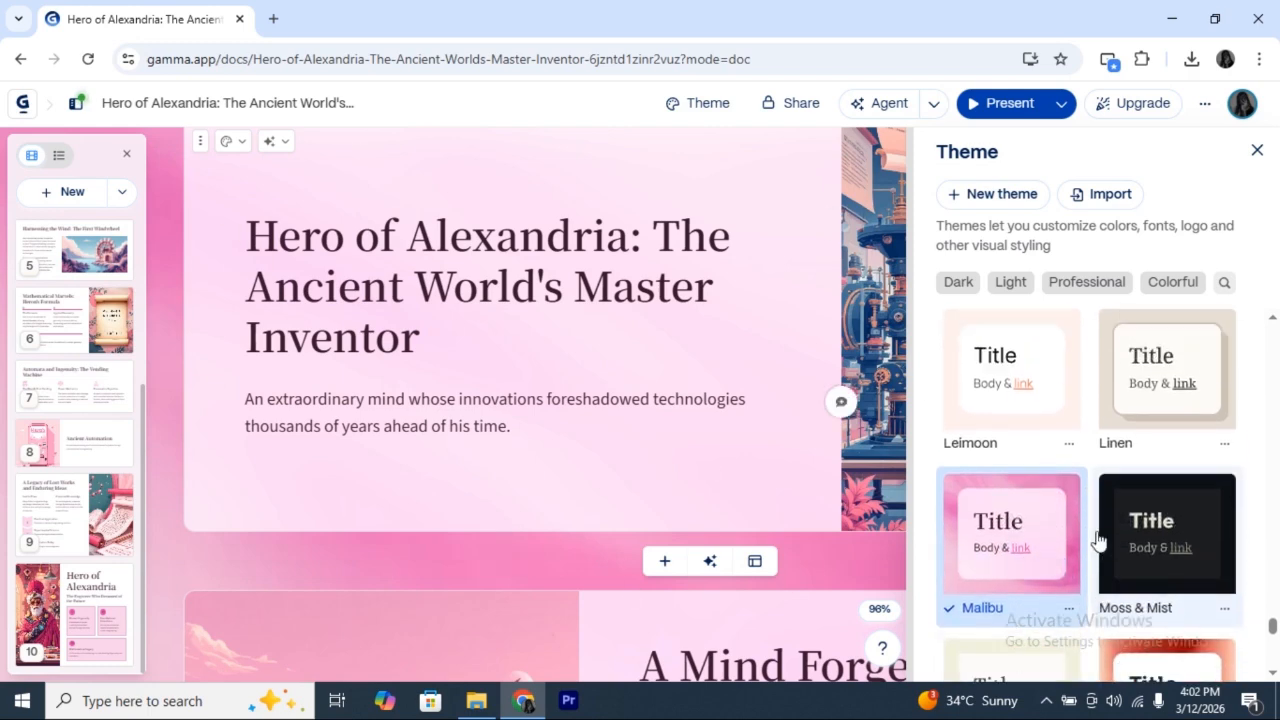
scroll(1098, 540, "up", 2)
scroll(1098, 540, "up", 4)
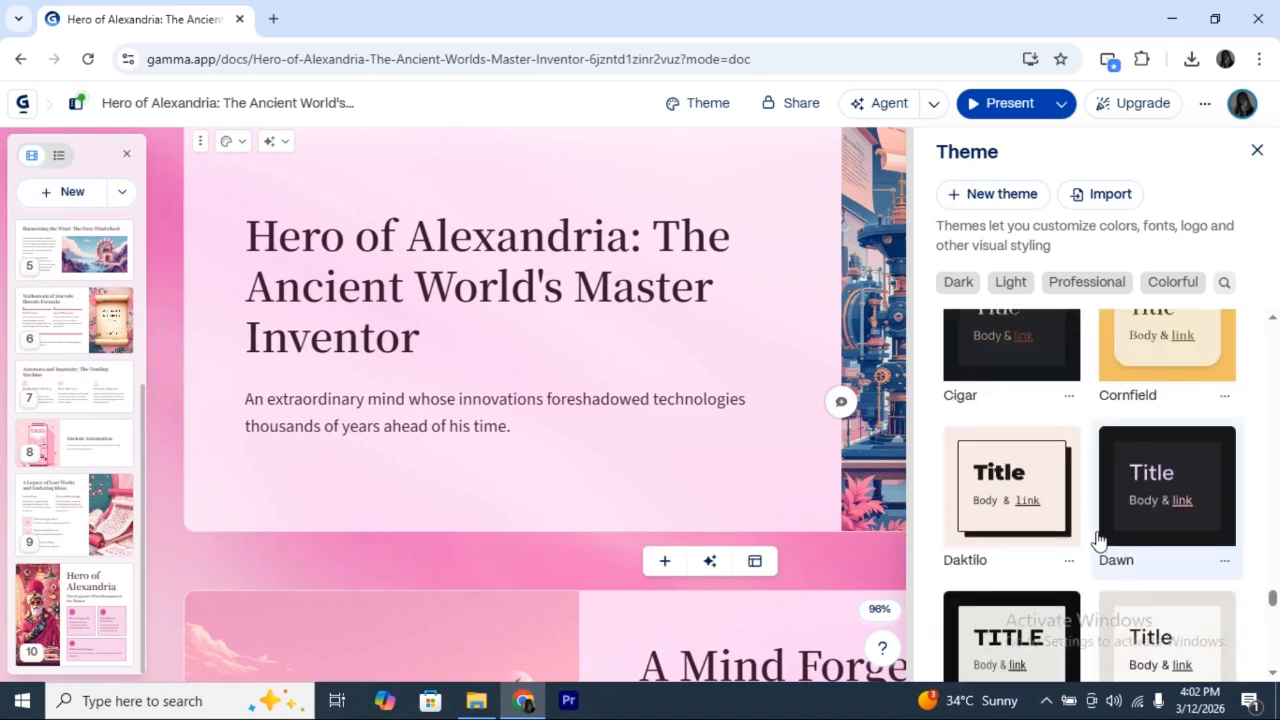
scroll(1098, 540, "down", 1)
scroll(1098, 540, "down", 2)
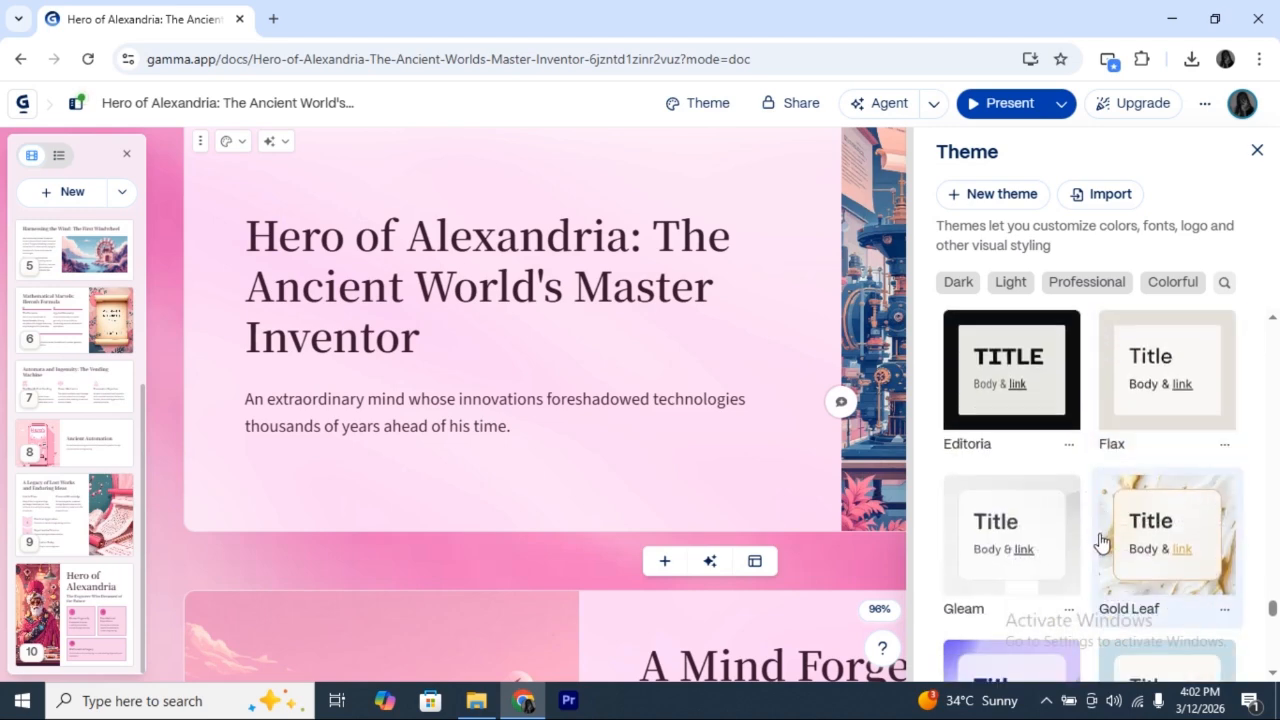
left_click(1152, 537)
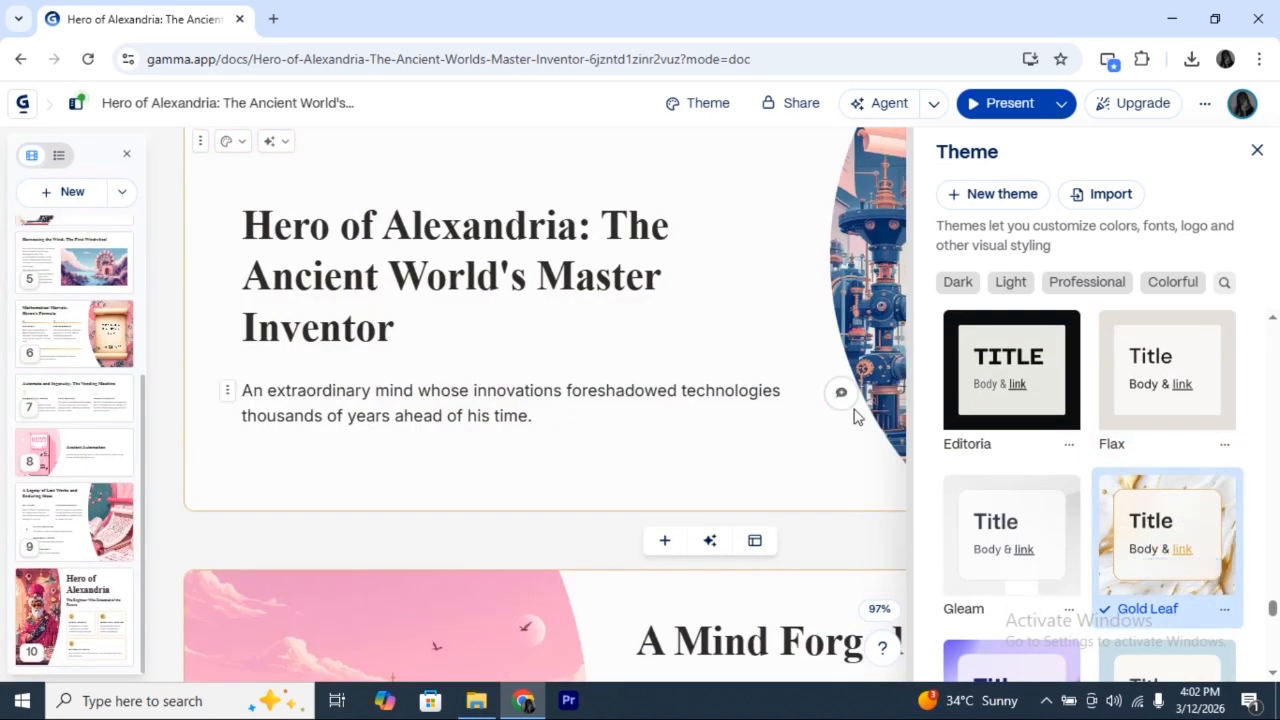
left_click(1257, 150)
scroll(622, 380, "down", 4)
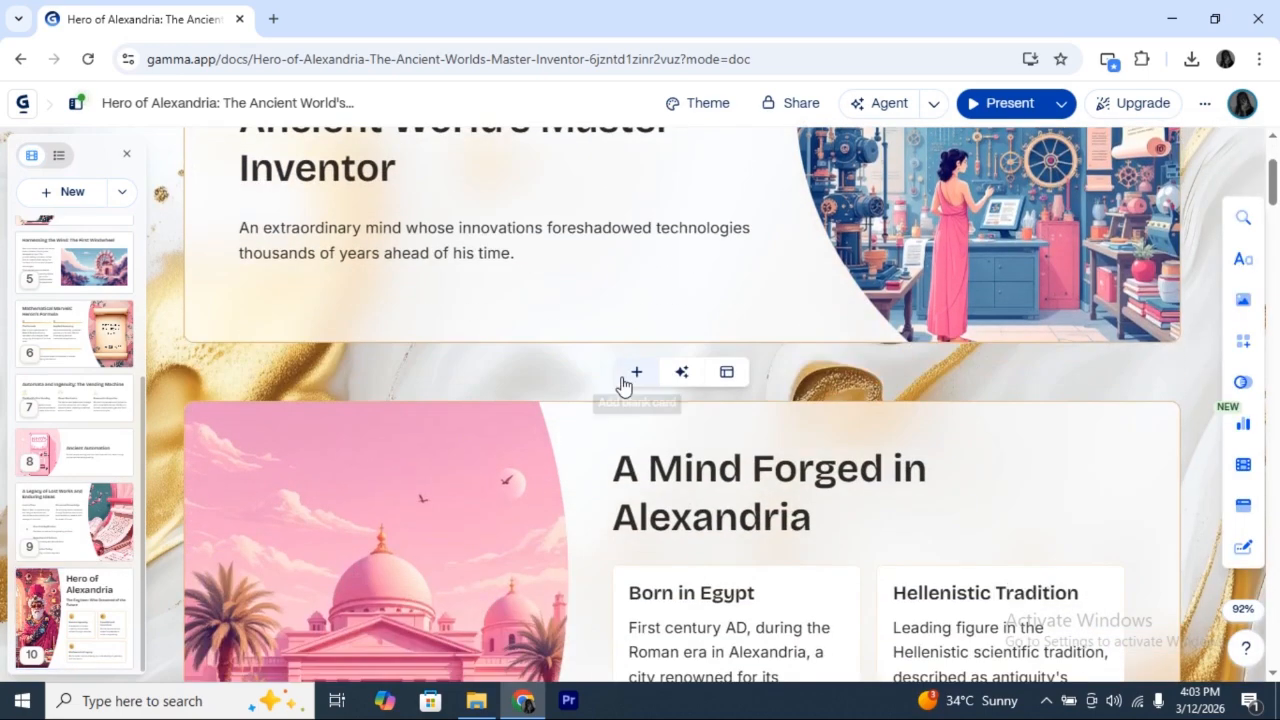
scroll(622, 385, "up", 3)
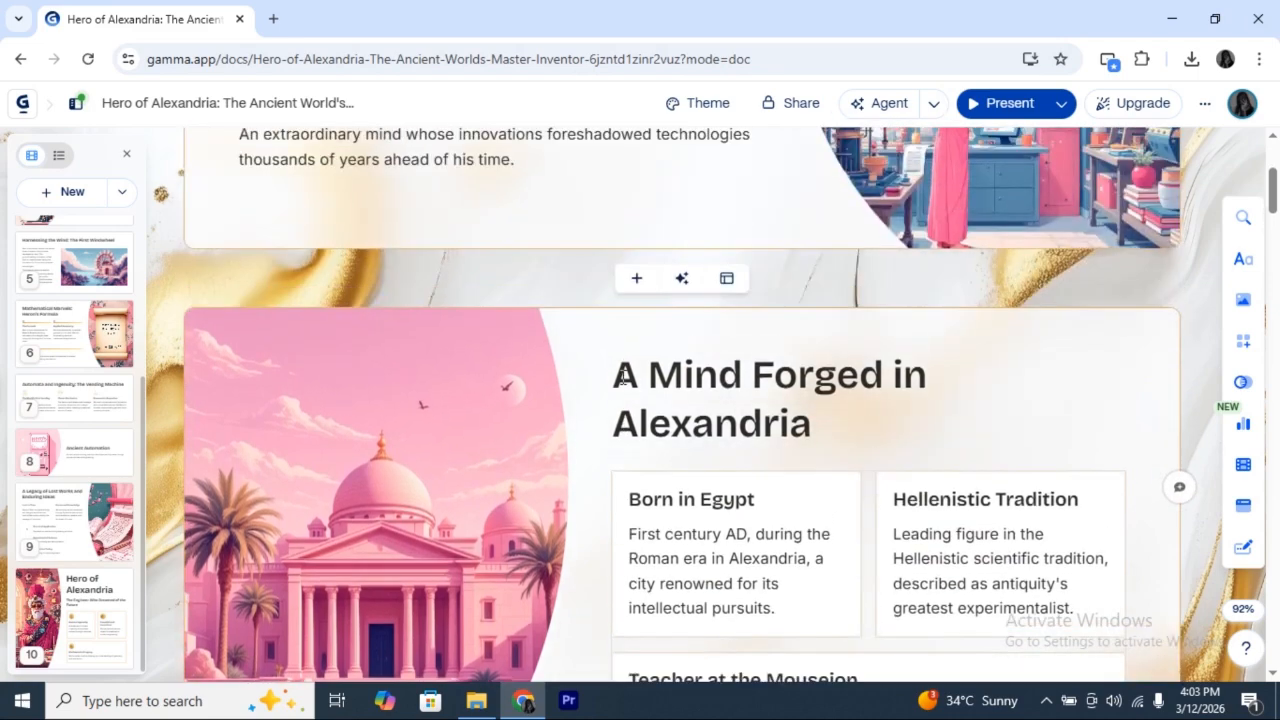
- Look through the first three cards of the restyled presentation and return to the opening card
scroll(622, 377, "up", 2)
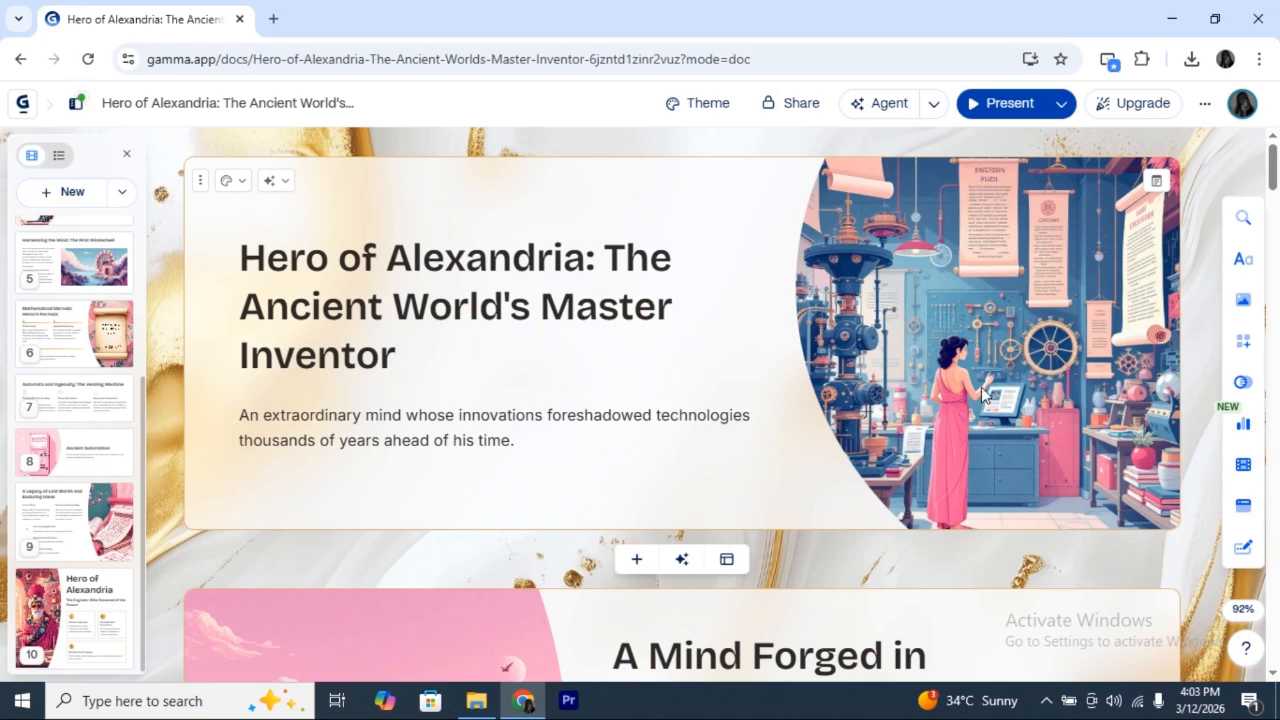
scroll(986, 393, "down", 2)
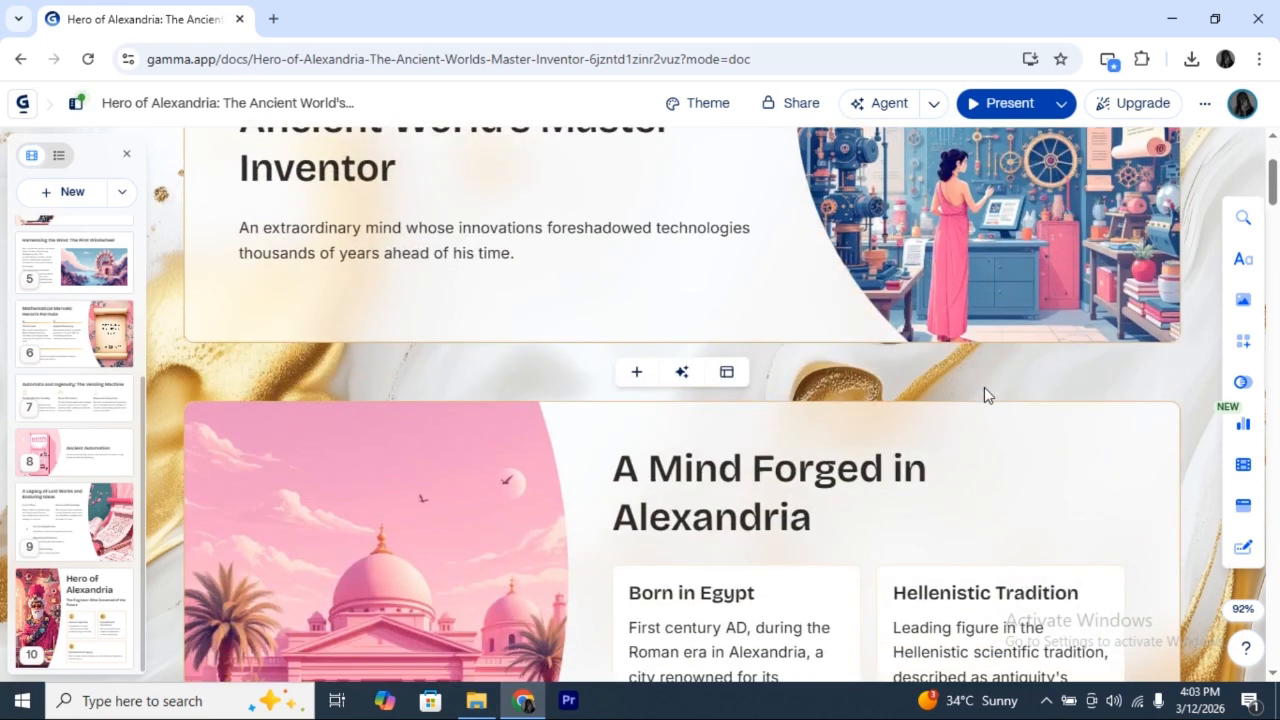
scroll(985, 392, "down", 6)
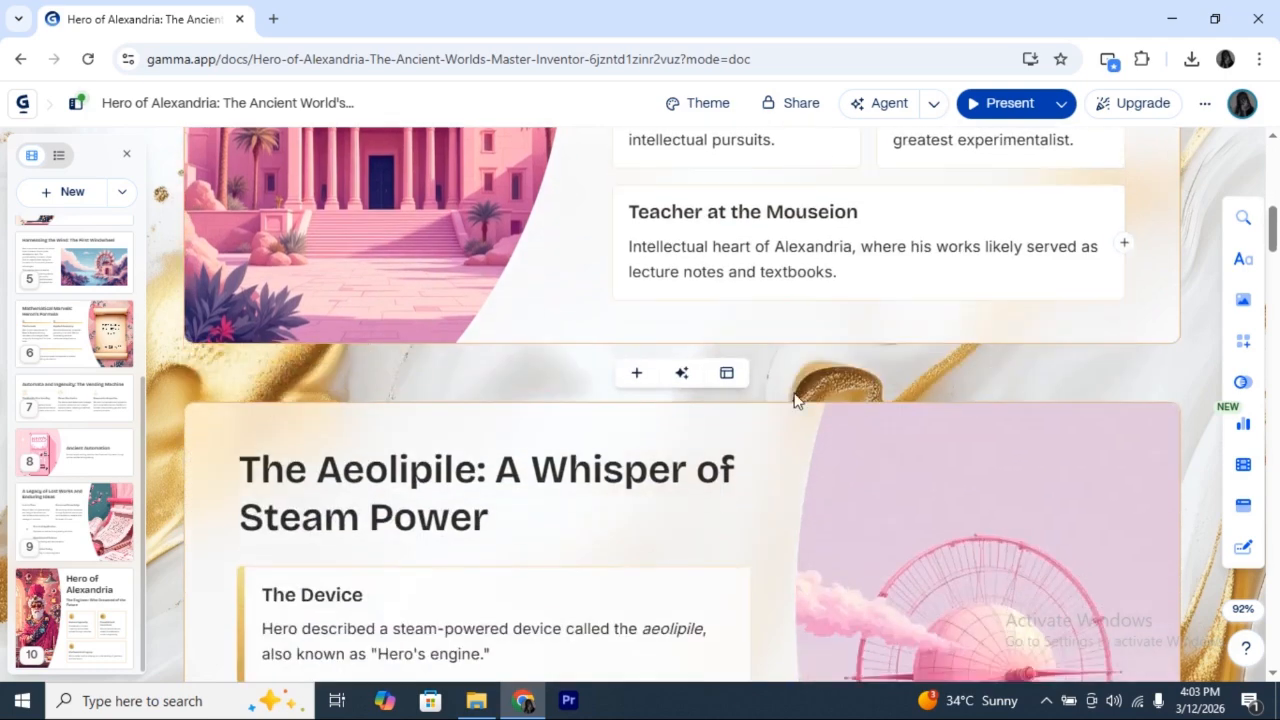
scroll(862, 566, "down", 3)
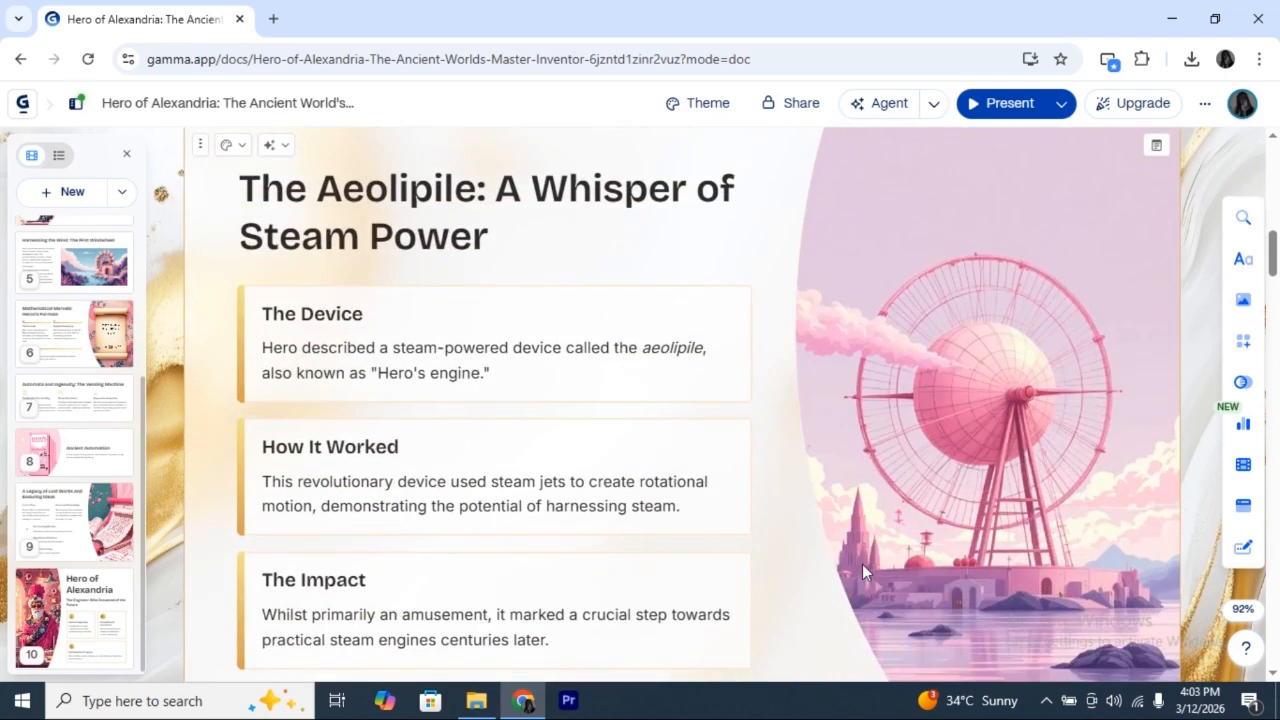
scroll(862, 564, "down", 8)
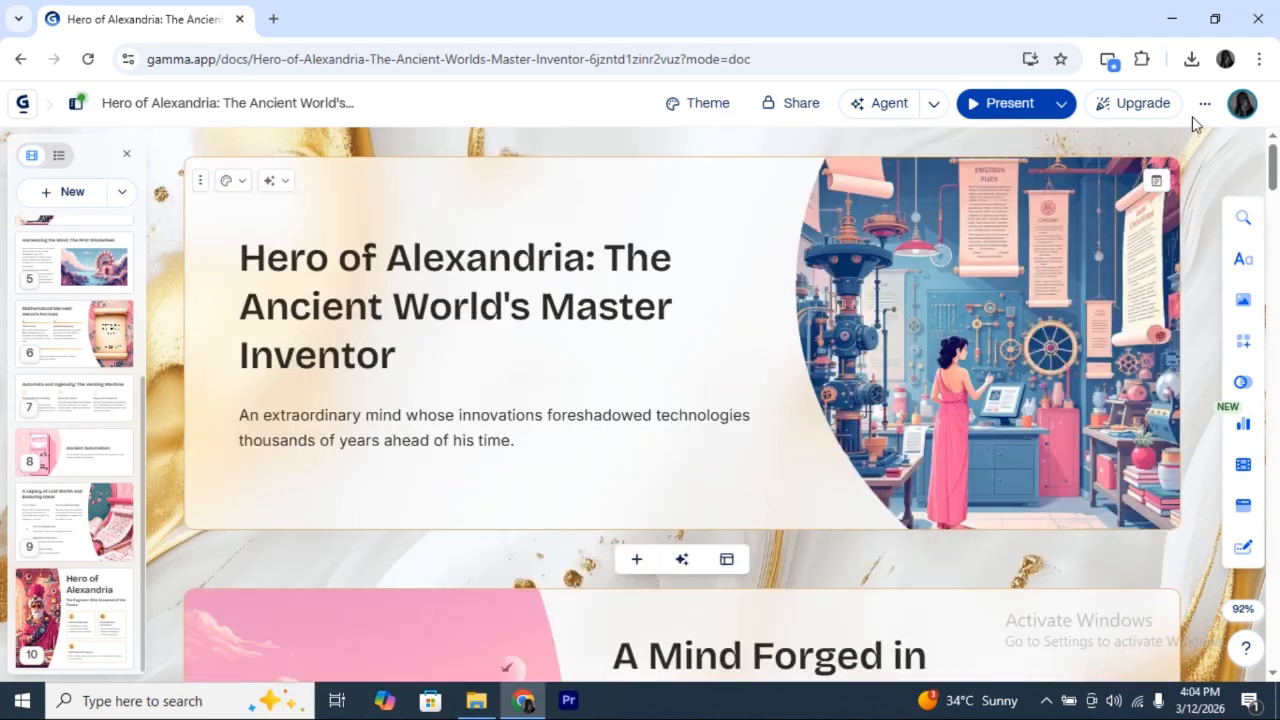
- Export all cards of the presentation to PDF and open the generated file
left_click(1206, 106)
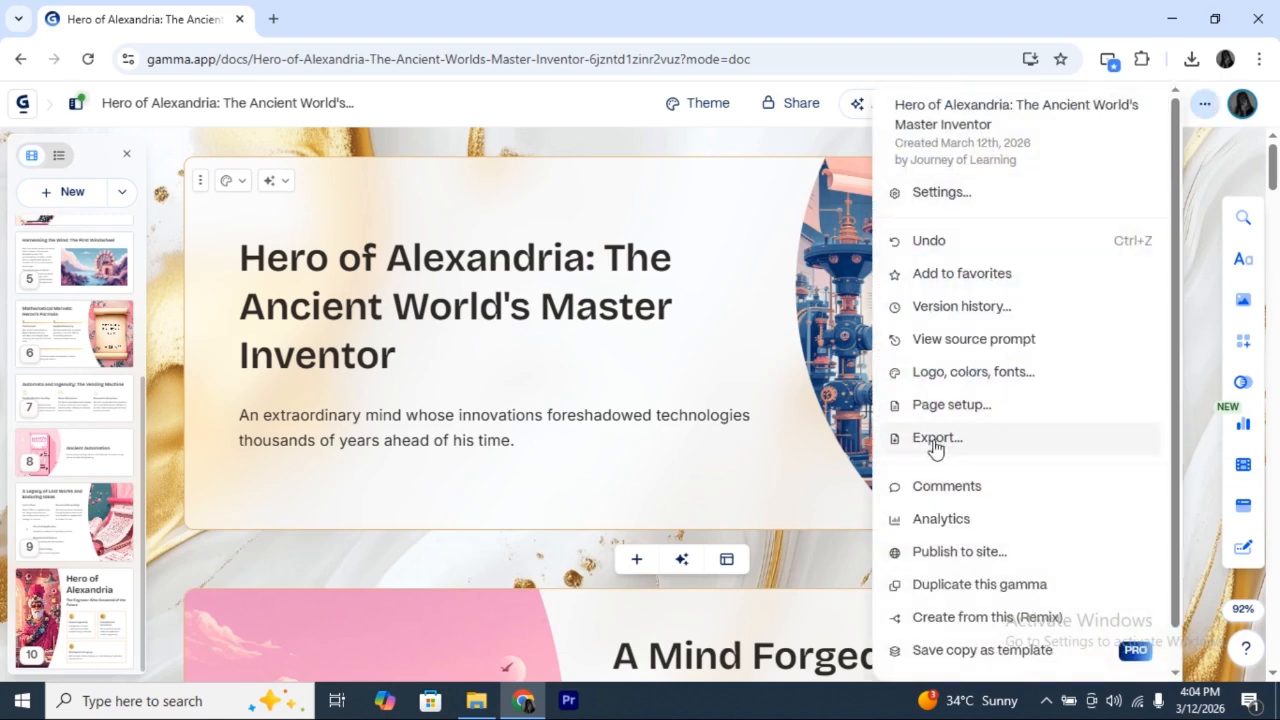
left_click(935, 446)
scroll(802, 370, "down", 1)
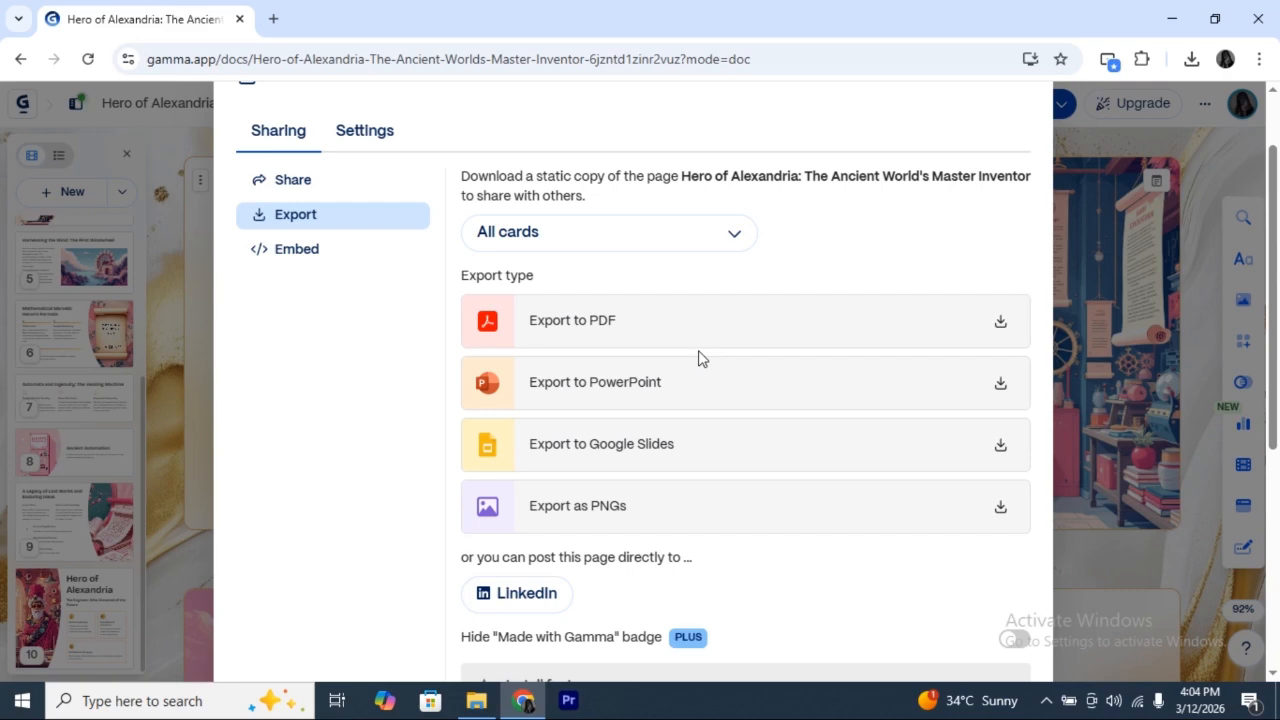
left_click(998, 328)
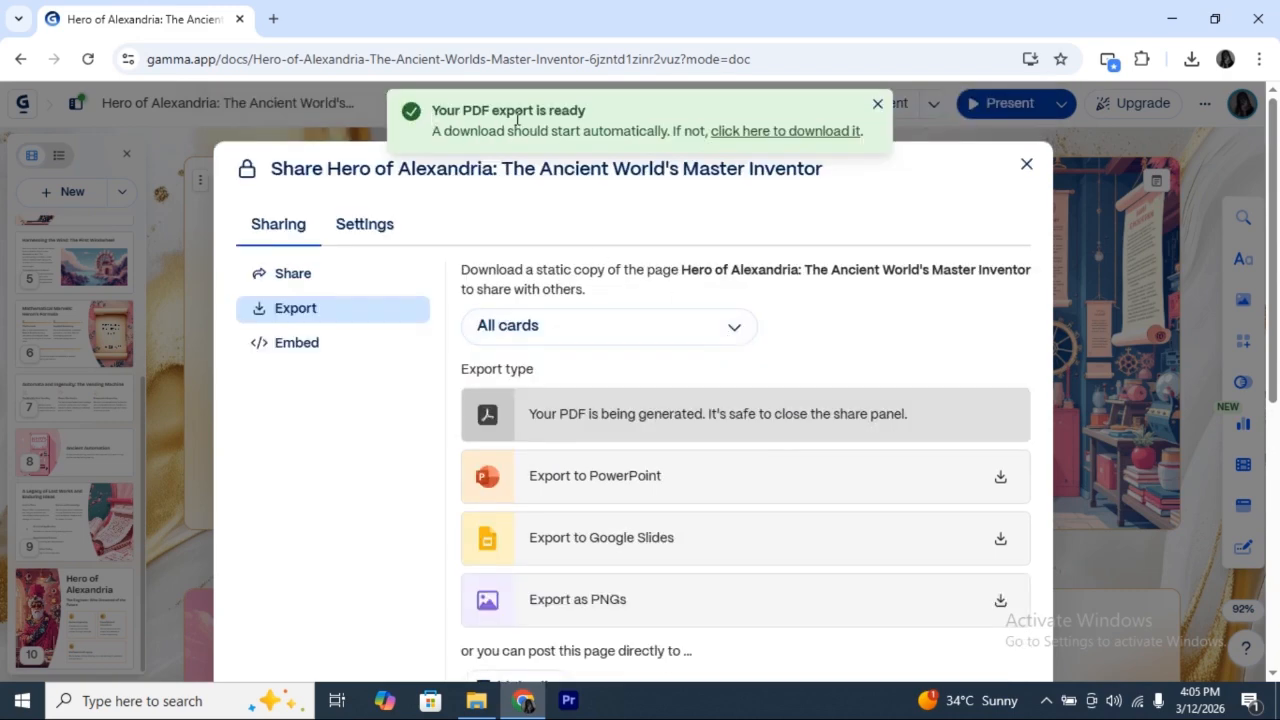
left_click(808, 131)
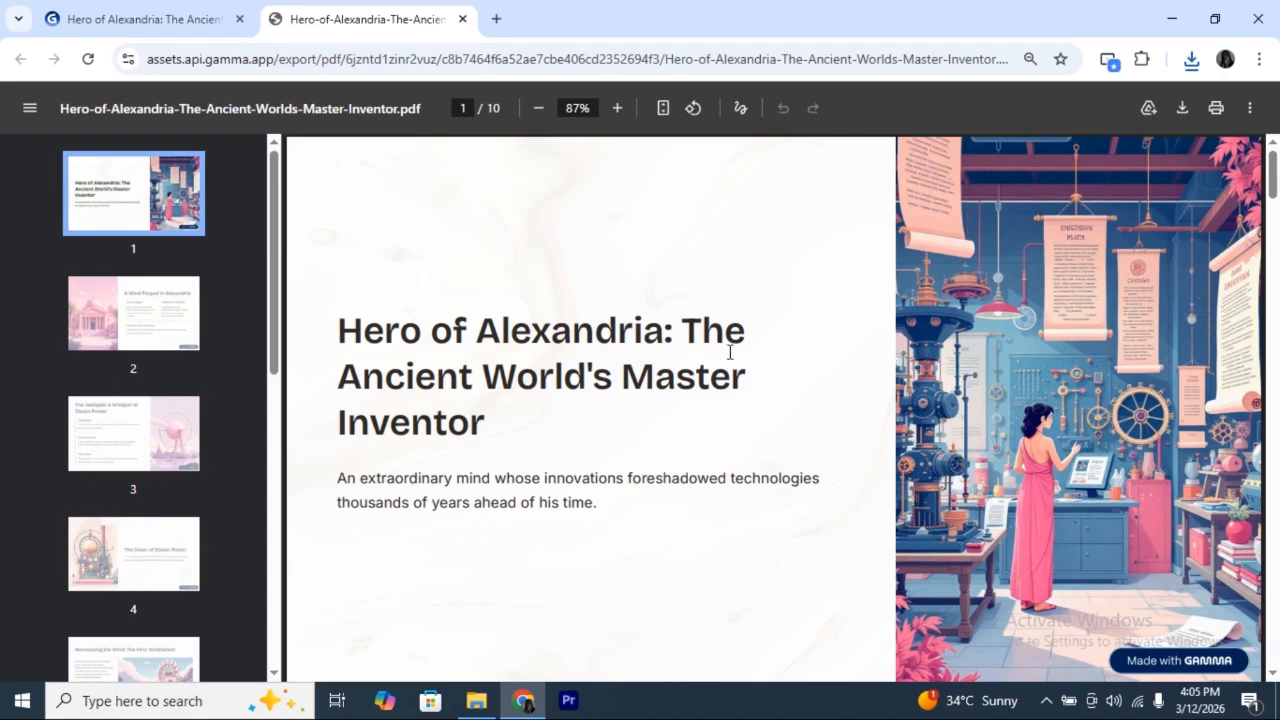
- Review the pages of the exported PDF and return to its first page
scroll(730, 352, "down", 5)
scroll(731, 352, "down", 5)
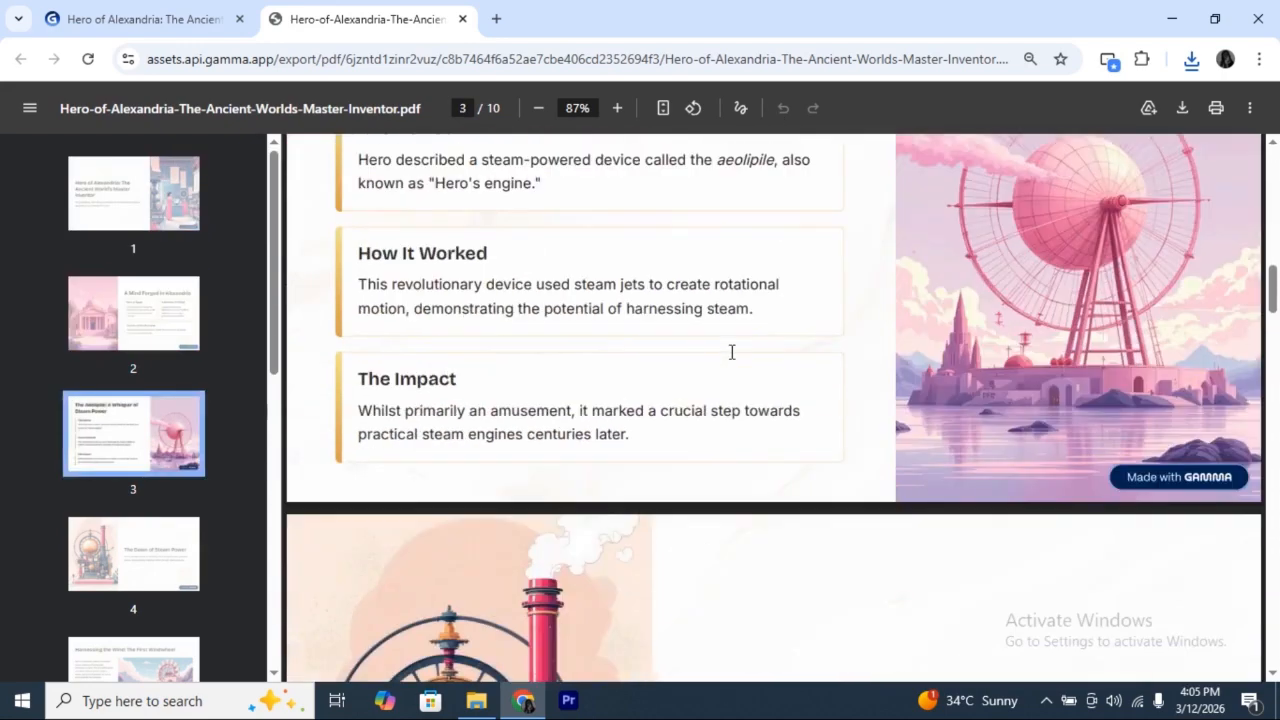
scroll(731, 352, "down", 10)
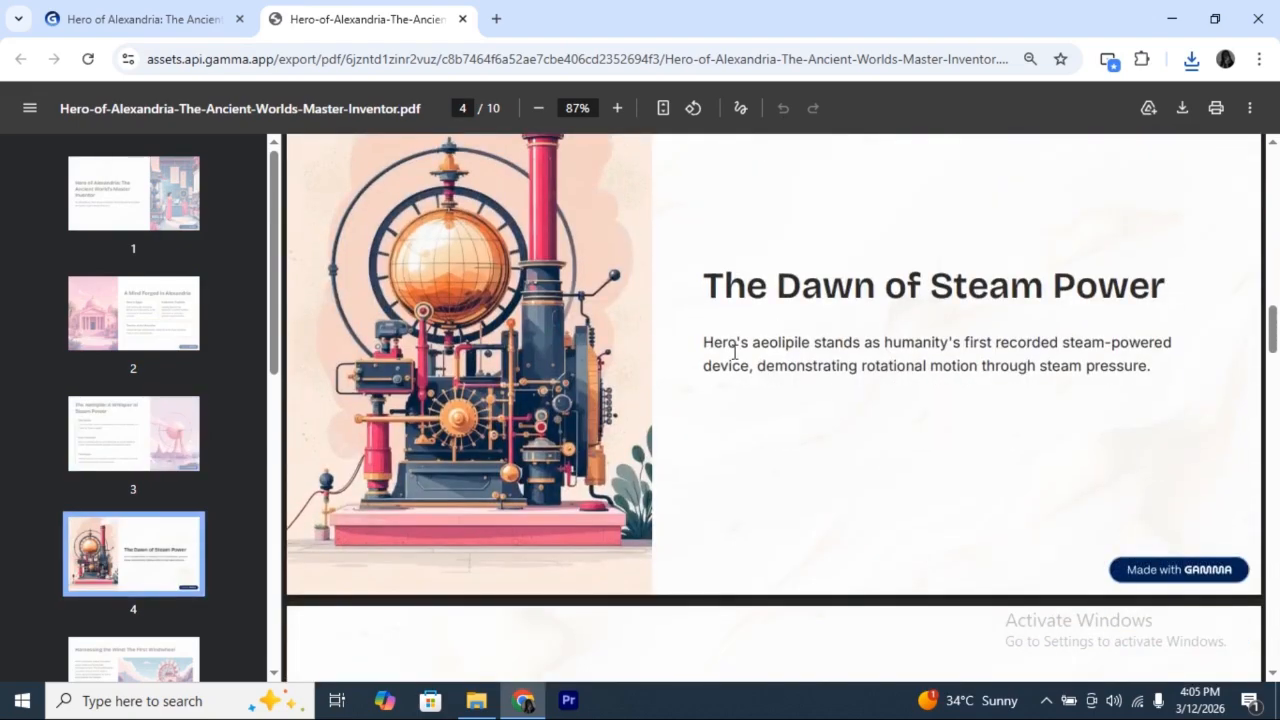
scroll(734, 350, "down", 10)
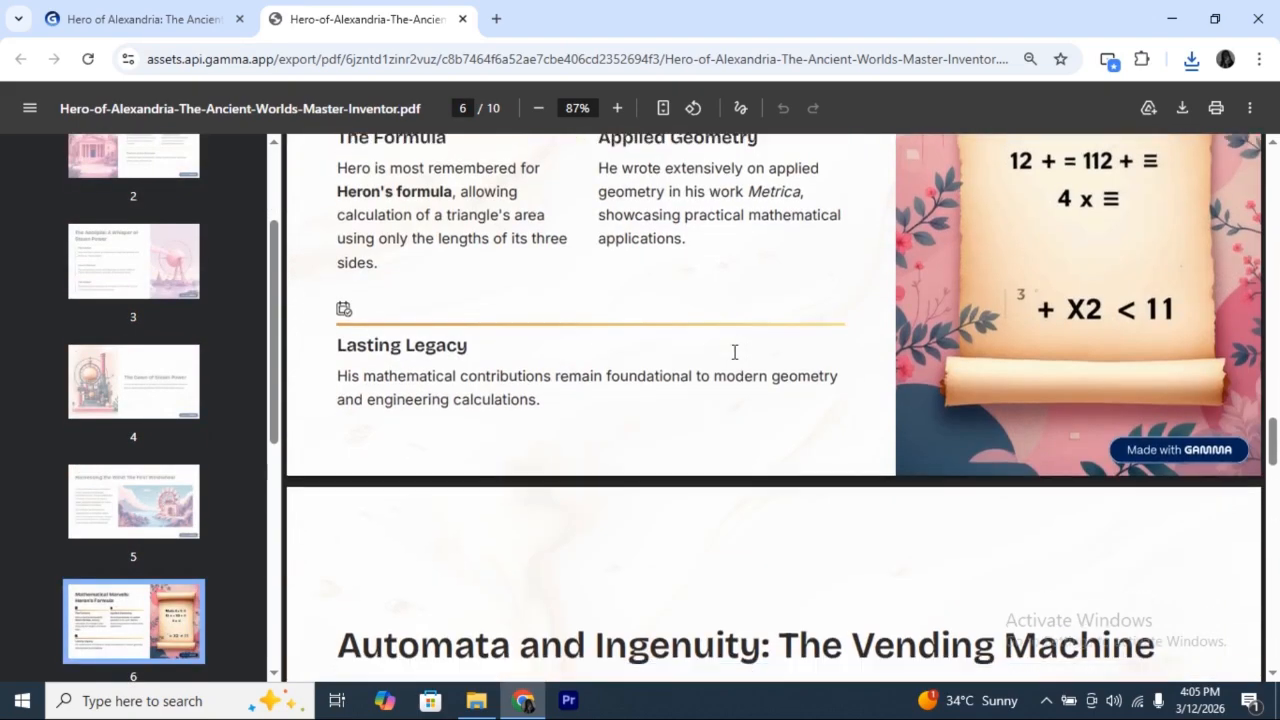
scroll(734, 352, "down", 8)
key("Home")
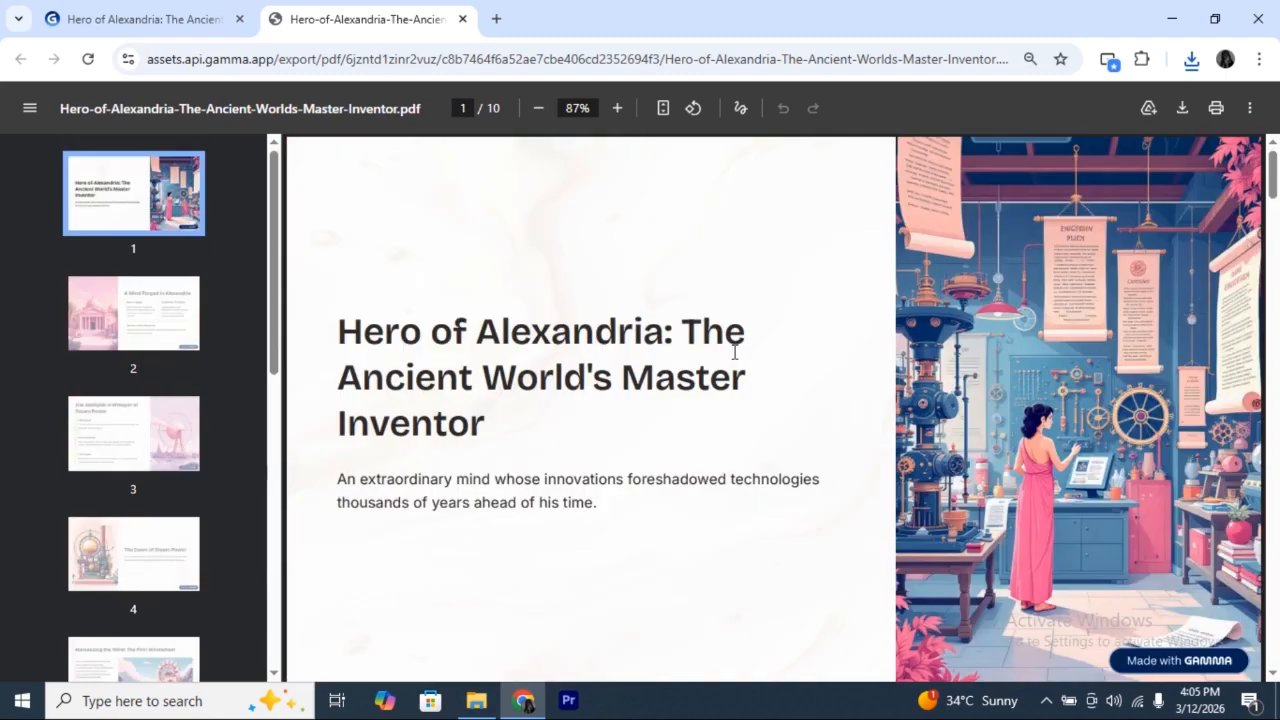